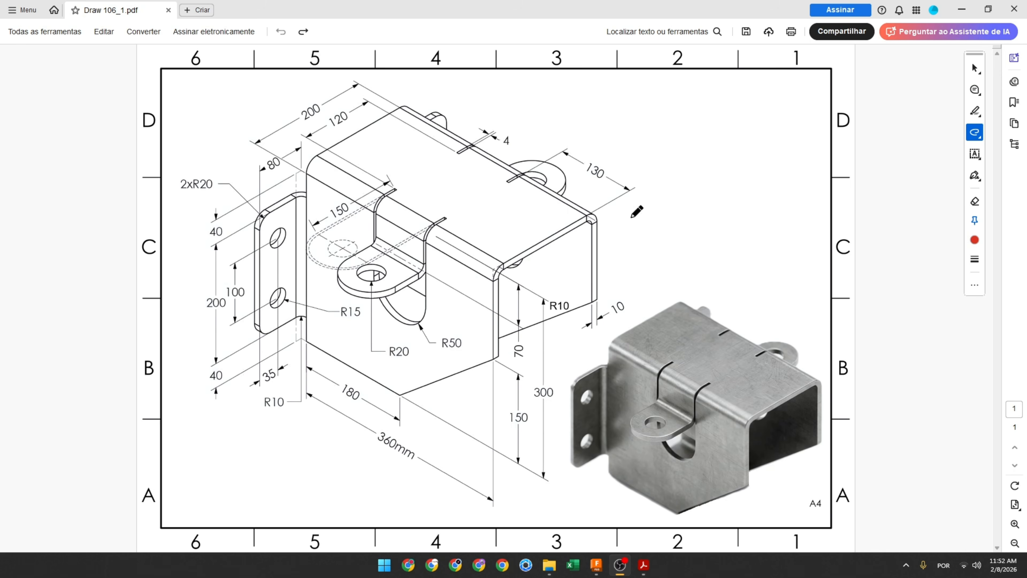
Mark up the PDF drawing with an arrow to the bracket rendering and underline the 10 thickness and both R10 bend radii.
mouse_move(731, 206)
left_mouse_down()
mouse_move(741, 271)
mouse_move(751, 269)
mouse_move(736, 276)
left_mouse_up()
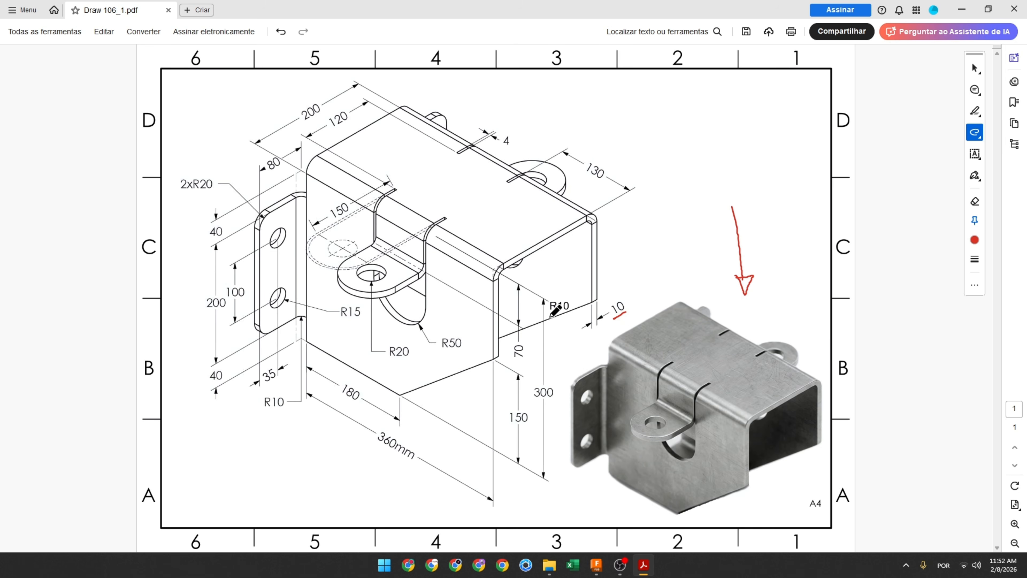
left_click_drag(546, 315, 582, 314)
left_click_drag(261, 411, 283, 411)
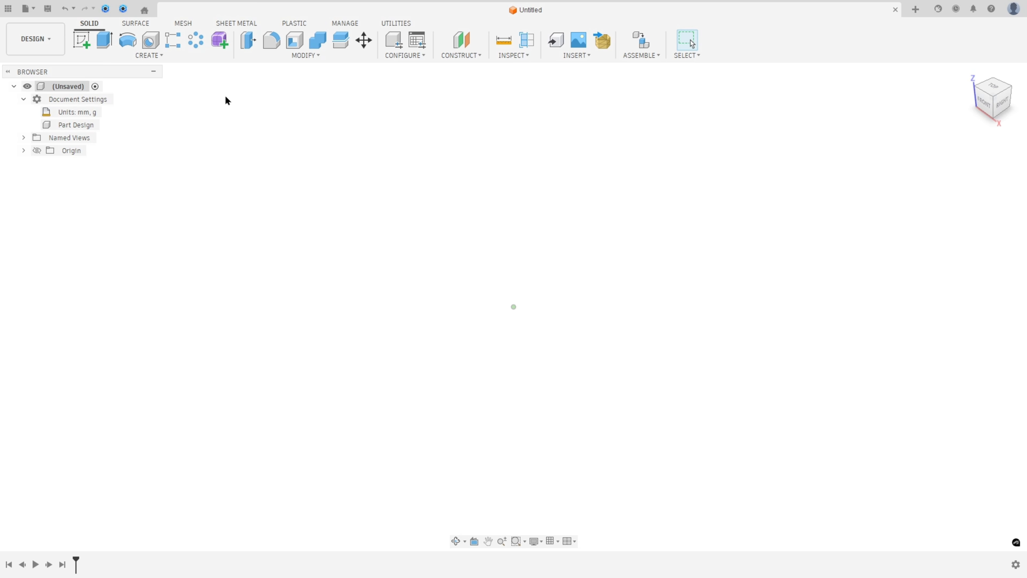
In Fusion, create a new sheet metal rule based on Steel (mm)3,2, named Steel (mm)10, with a thickness of 10 mm.
left_click(232, 25)
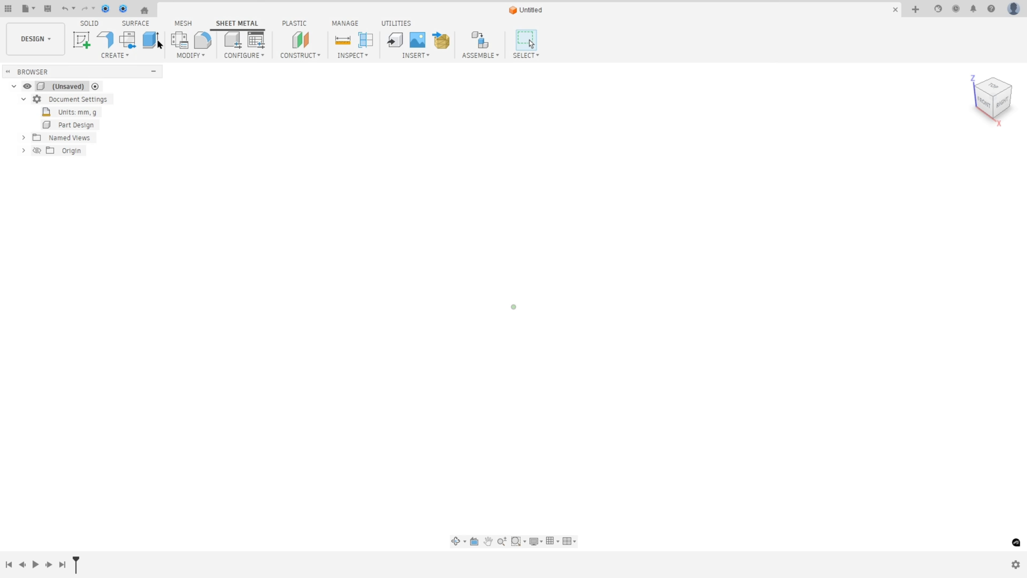
left_click(179, 40)
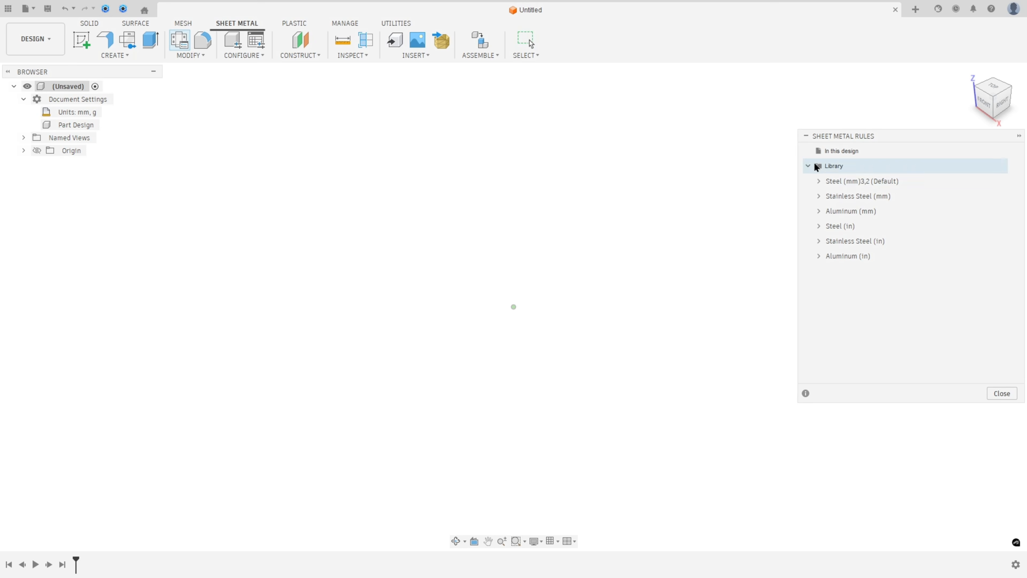
right_click(848, 182)
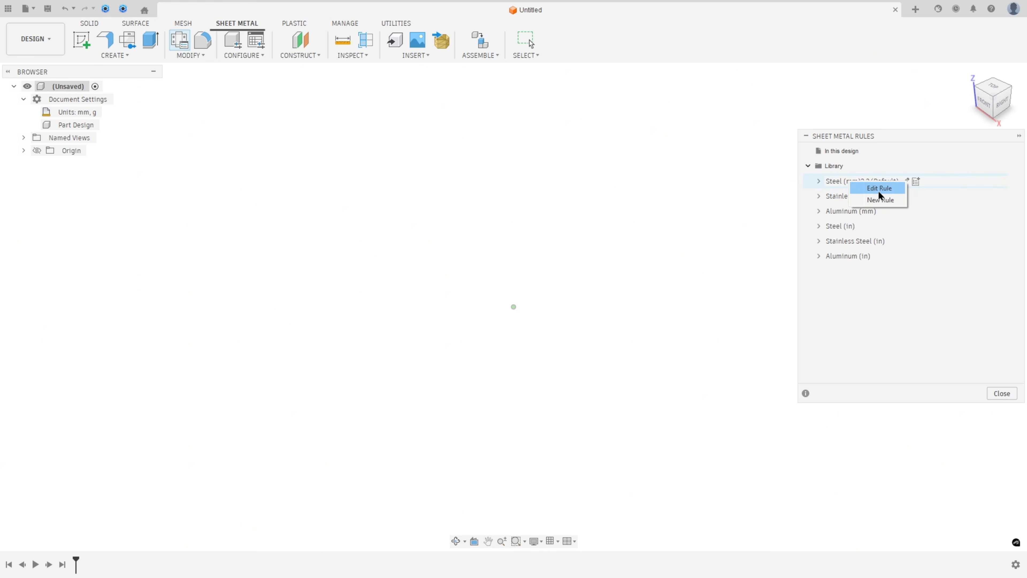
left_click(878, 200)
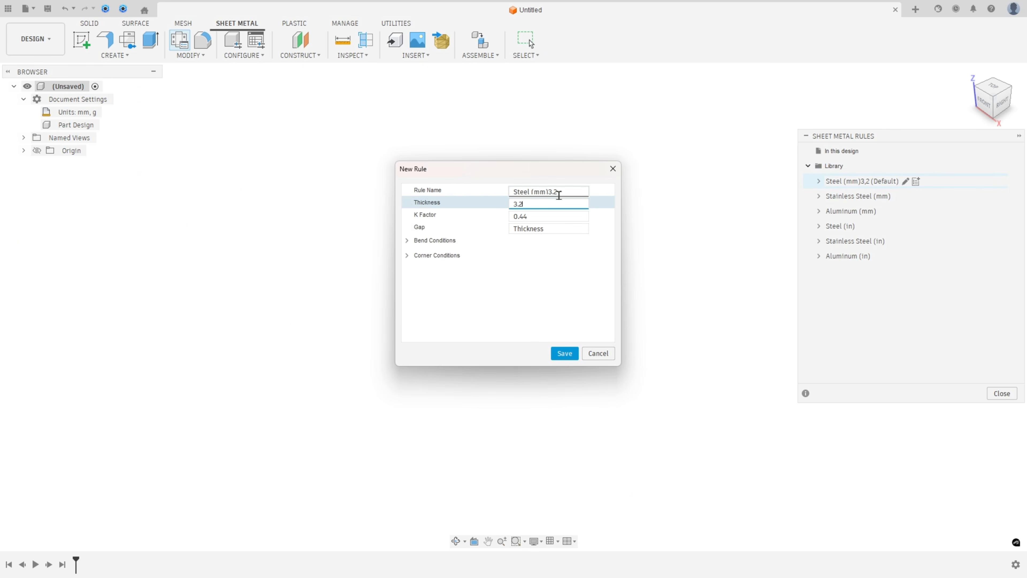
left_click_drag(549, 192, 588, 193)
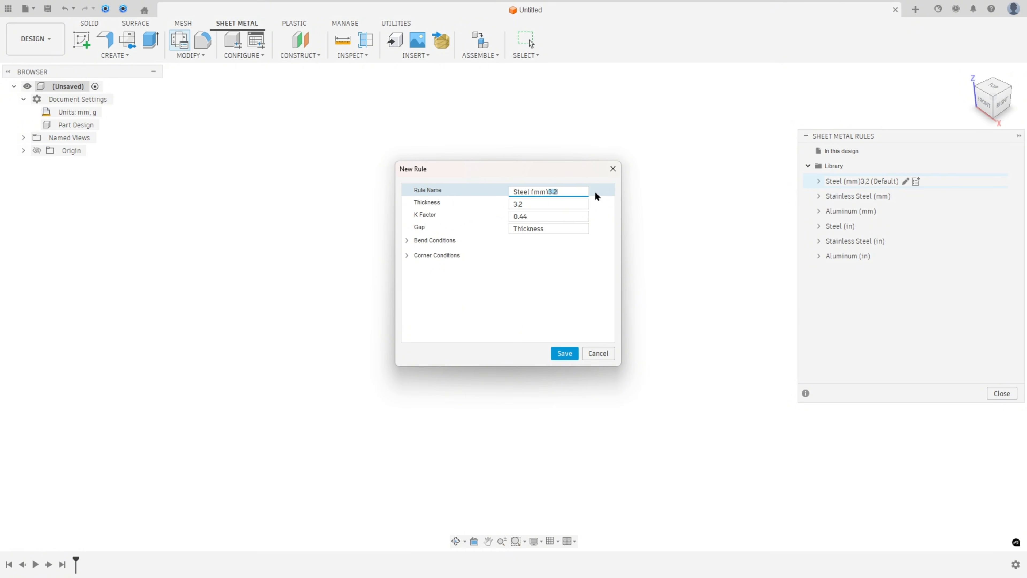
type("10")
left_click_drag(543, 202, 508, 201)
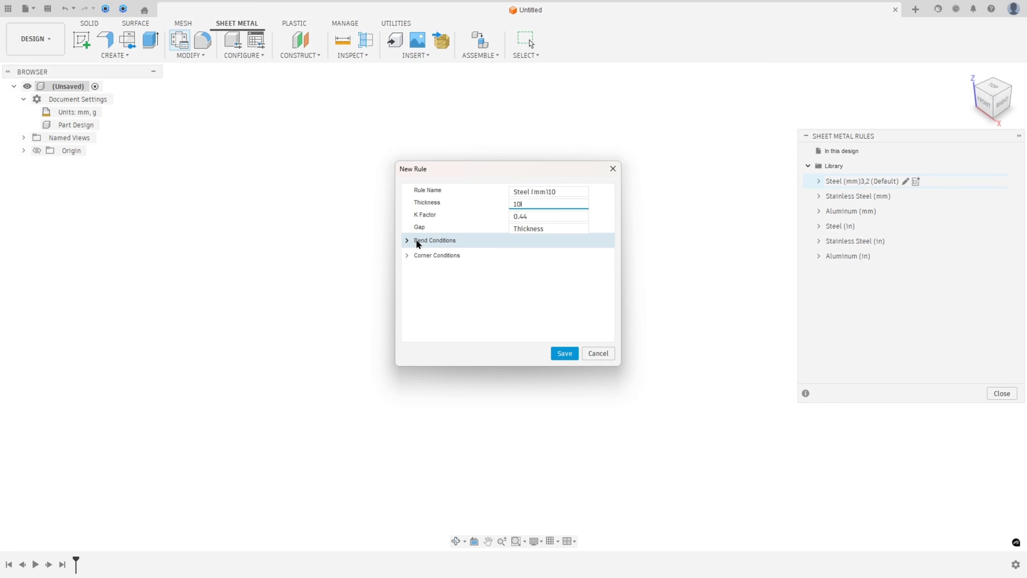
Set the new rule's bend radius to 10 mm, save the rule and close the sheet metal rules.
left_click(406, 241)
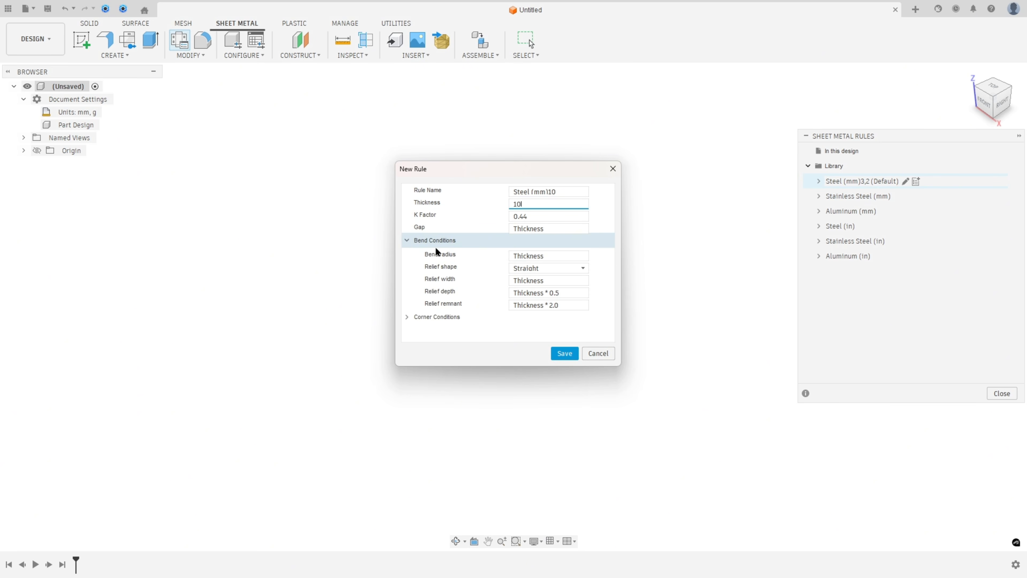
left_click(549, 256)
double_click(549, 255)
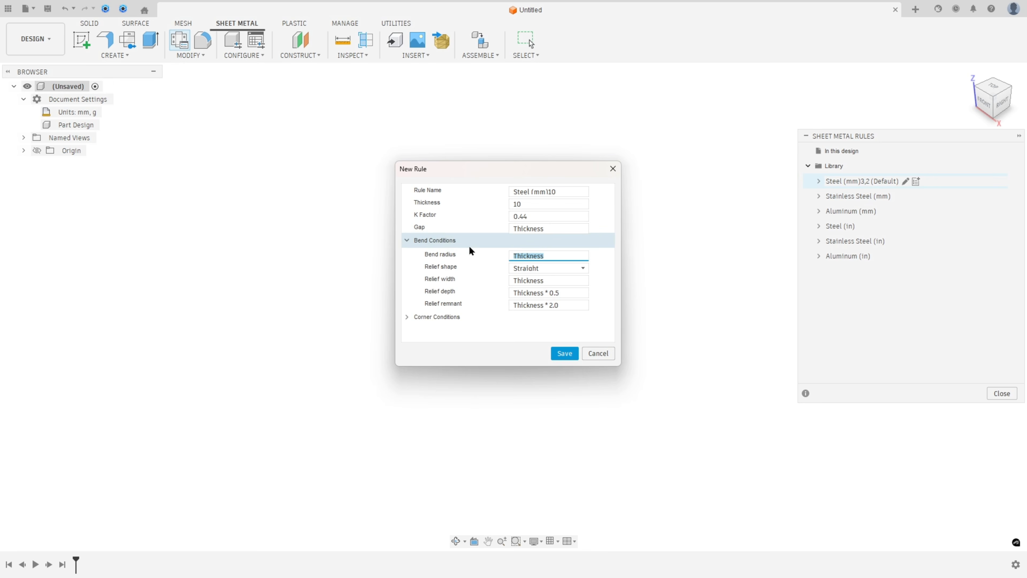
type("10")
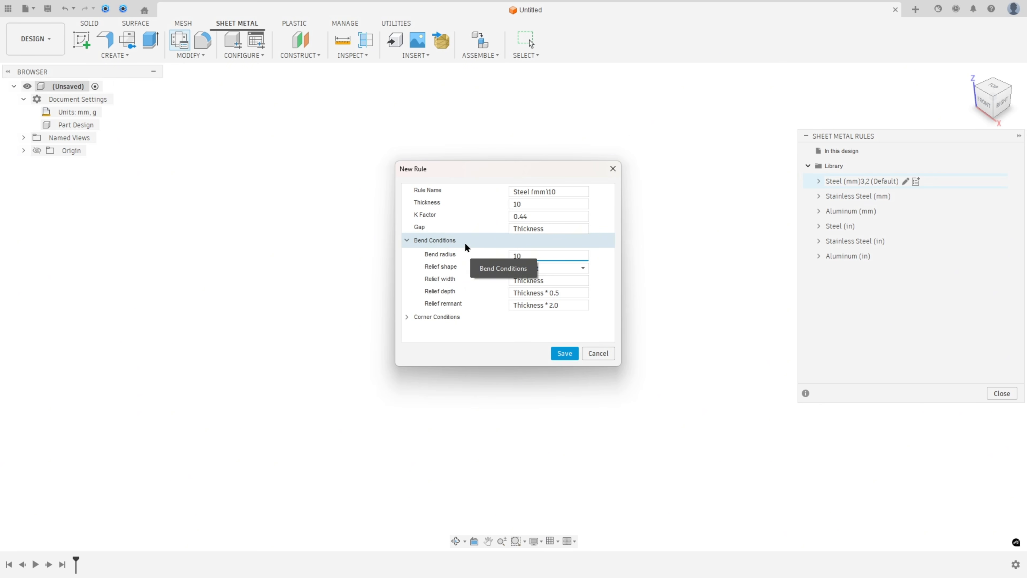
left_click(564, 353)
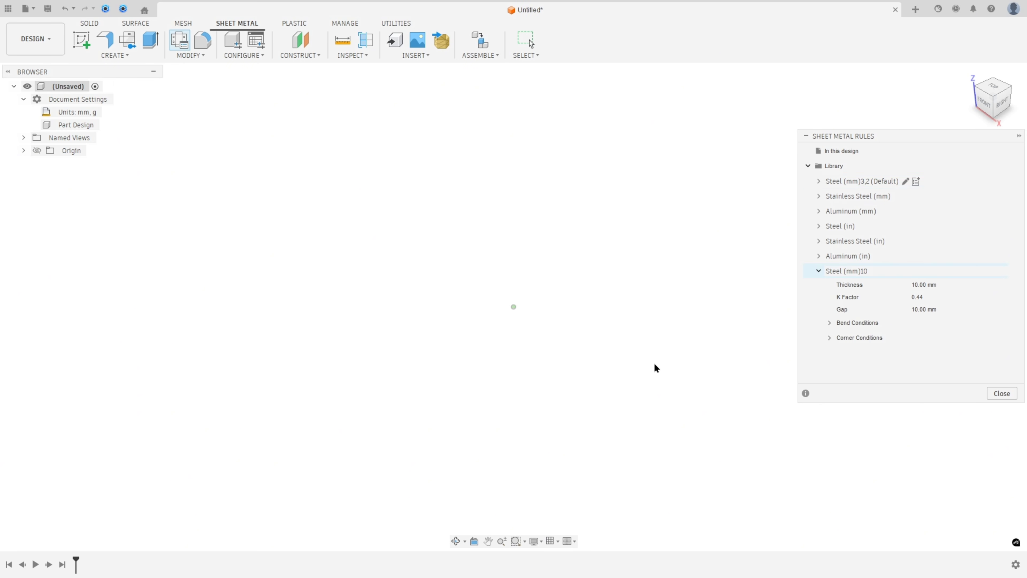
left_click(1001, 395)
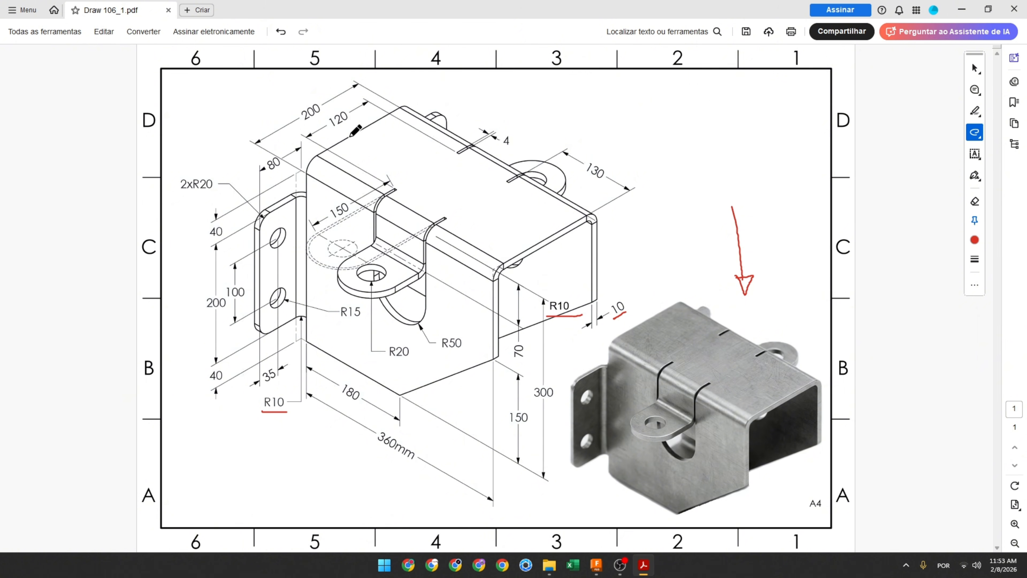
In the PDF drawing, outline the front half of the bracket's top face and strike through the 200 and 360mm dimensions.
mouse_move(351, 136)
left_mouse_down()
mouse_move(534, 245)
mouse_move(483, 261)
mouse_move(308, 165)
mouse_move(359, 137)
left_mouse_up()
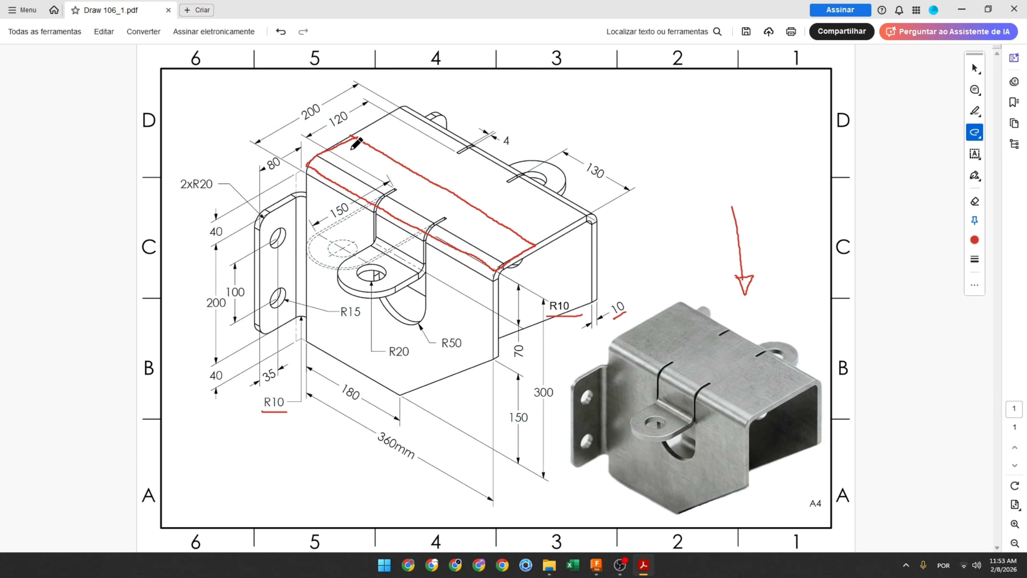
left_click_drag(298, 118, 320, 105)
left_click_drag(377, 434, 406, 456)
Back in Fusion, start a sketch on the horizontal XY plane and draw a rectangle 360 mm wide and 100 mm high.
left_click(597, 566)
left_click(81, 39)
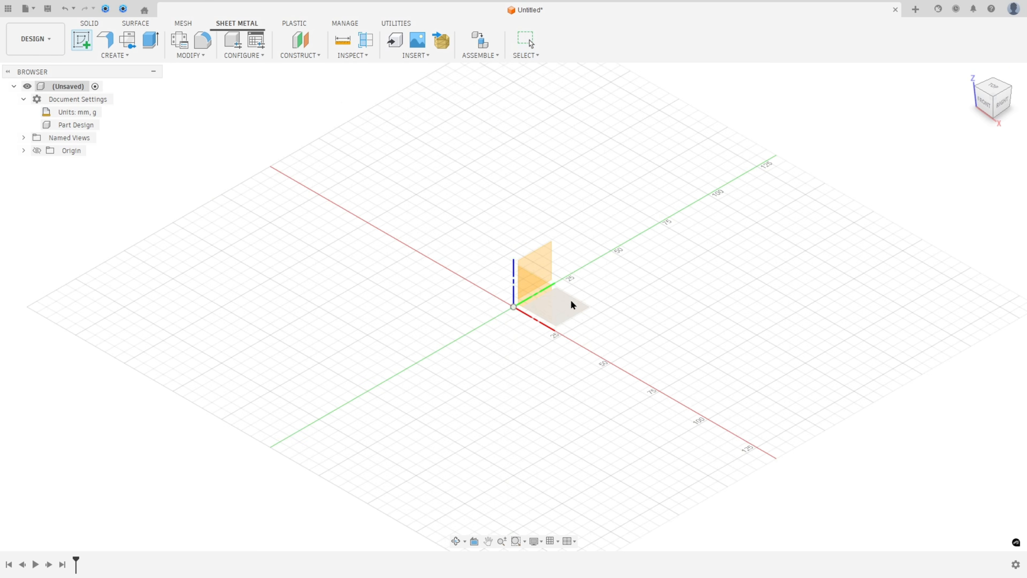
left_click(576, 309)
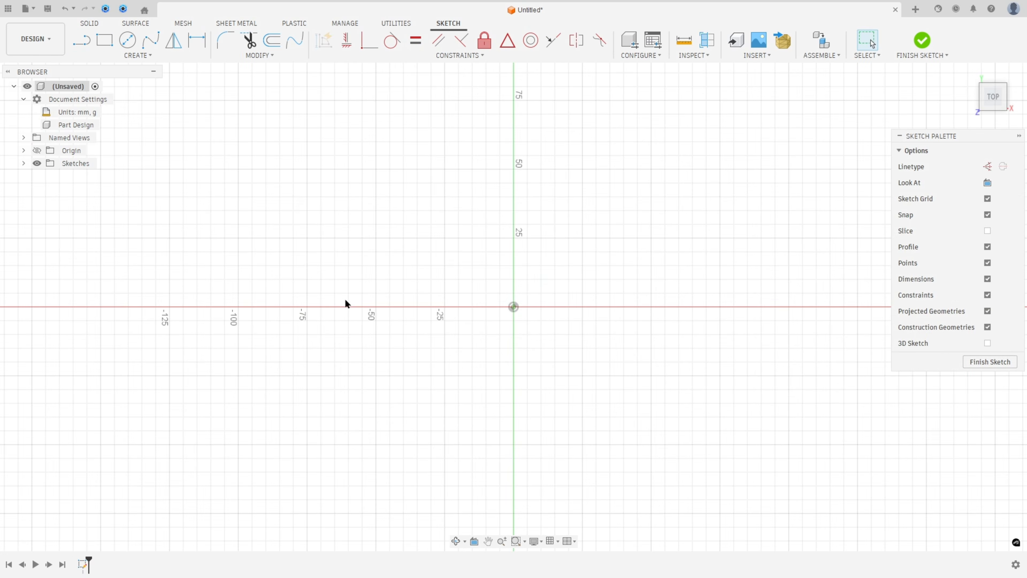
left_click(105, 41)
left_click(237, 306)
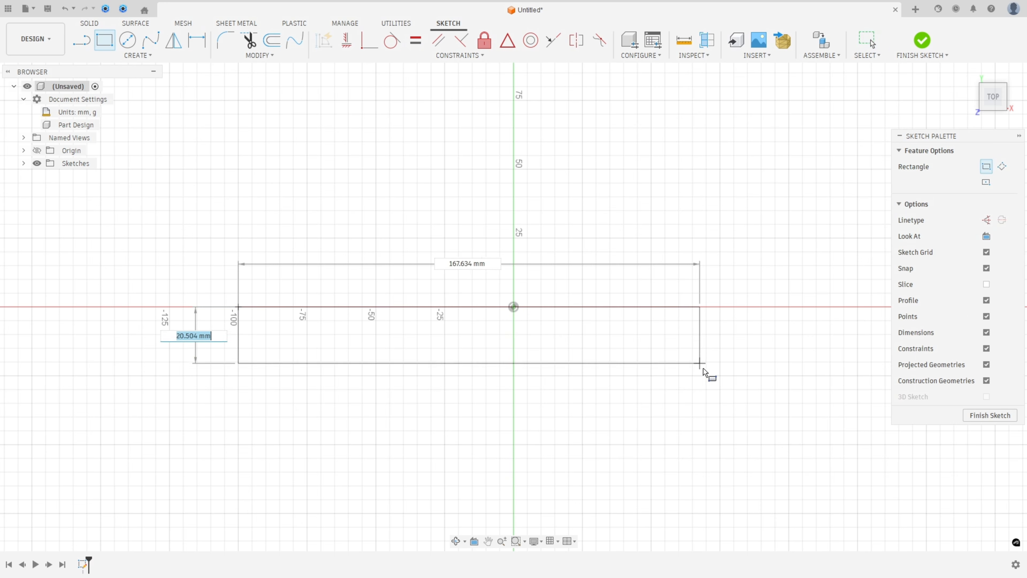
type("100")
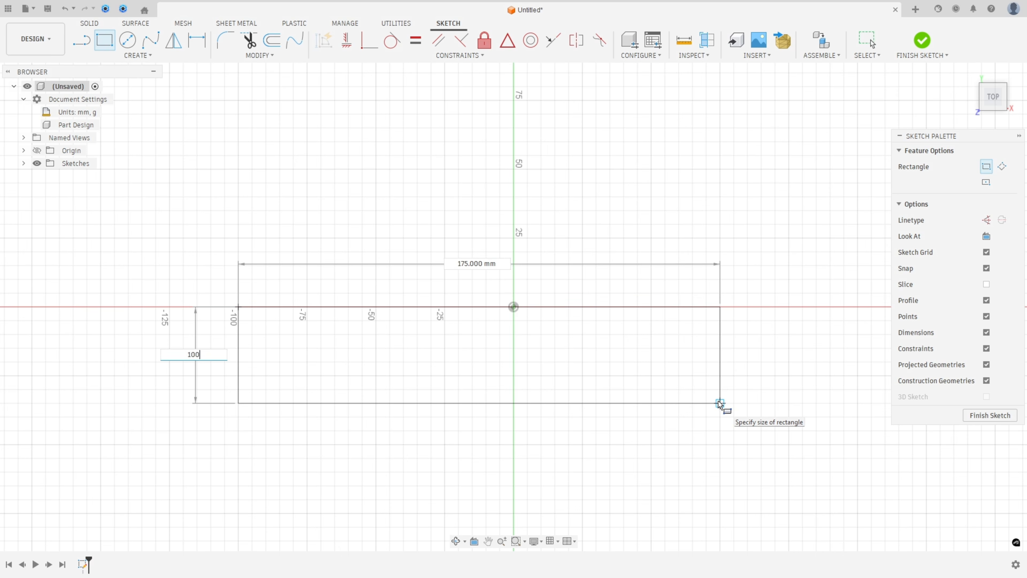
key("Tab")
type("360")
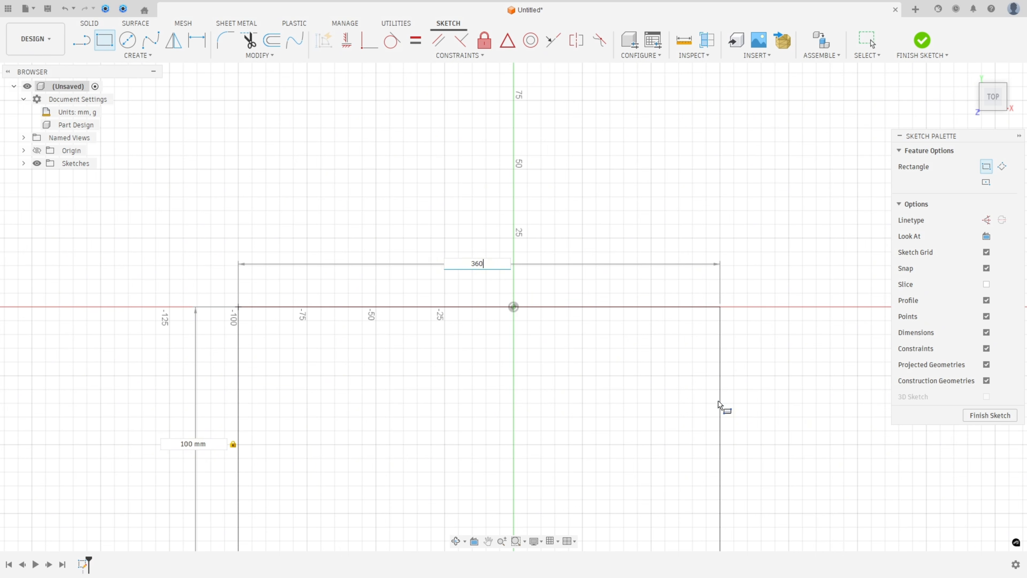
key("Return")
Constrain the midpoint of the rectangle's upper long edge to the origin and finish the sketch.
scroll(707, 387, "up", 3)
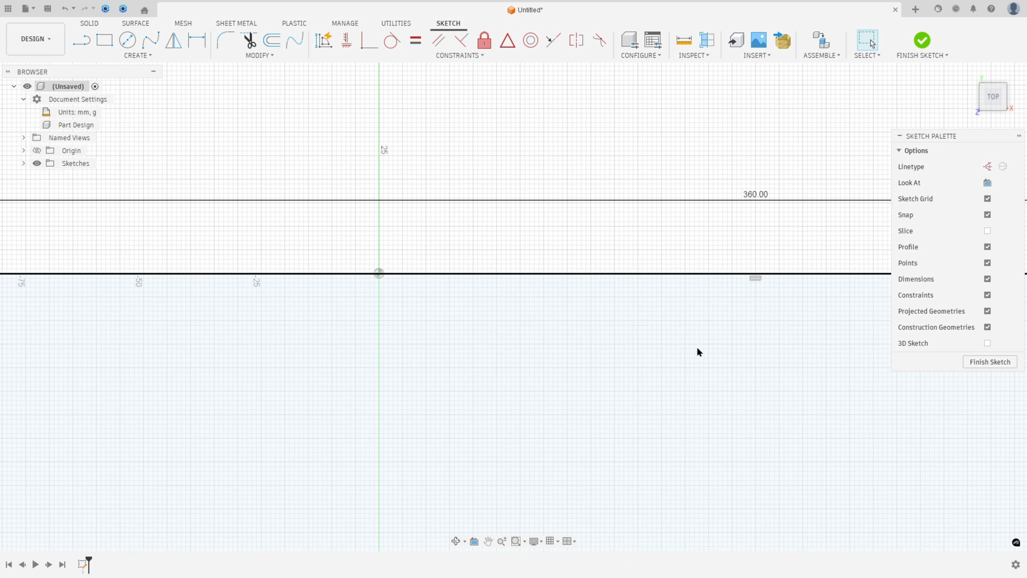
scroll(698, 348, "down", 3)
middle_click_drag(699, 371, 665, 368)
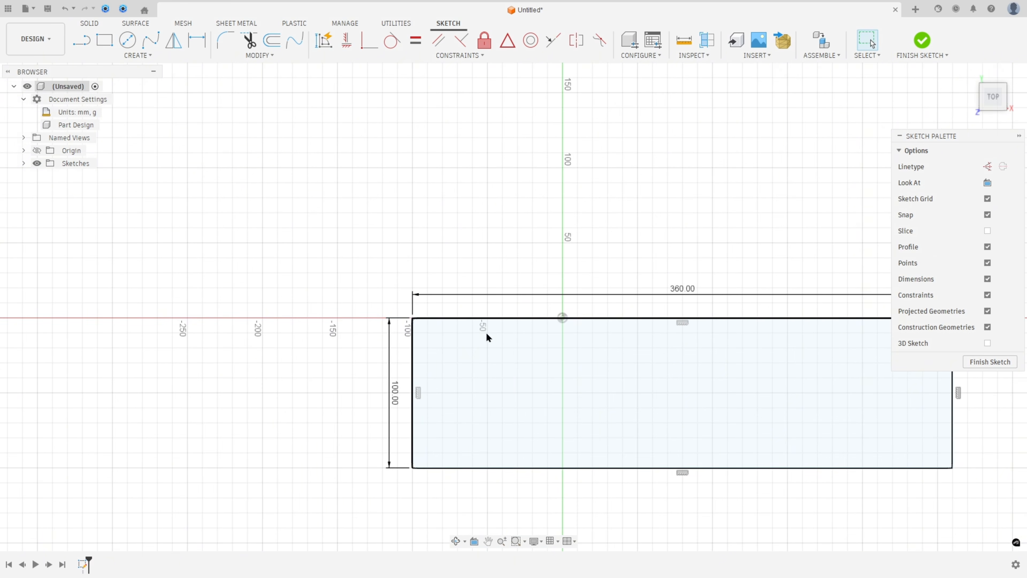
left_click(506, 44)
left_click(643, 319)
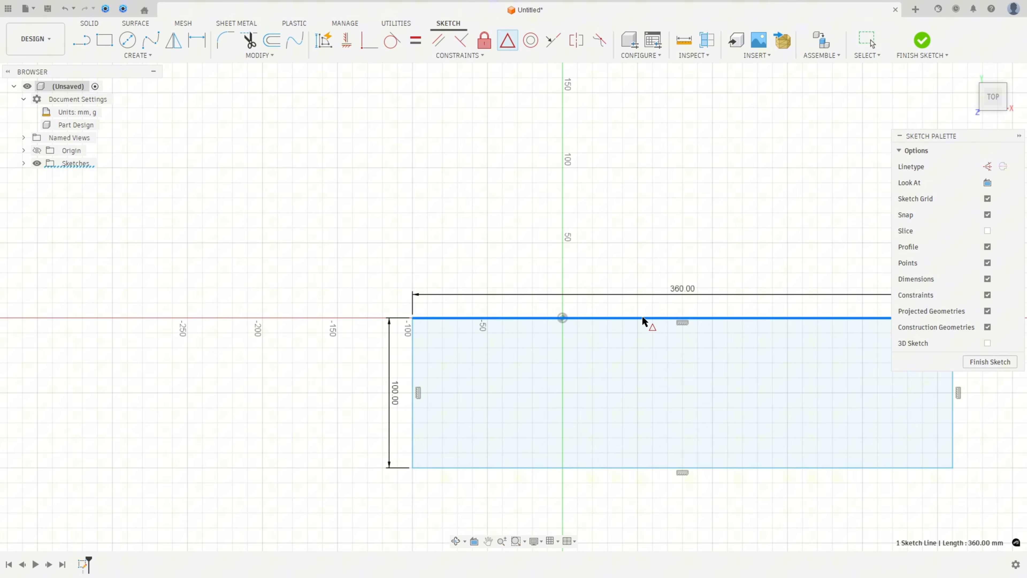
left_click(562, 318)
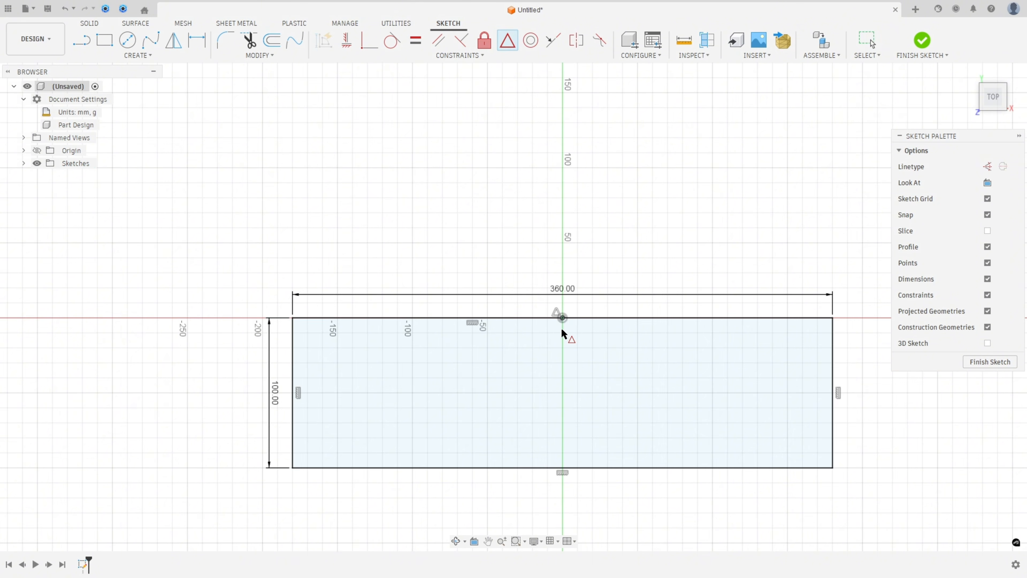
left_click(917, 44)
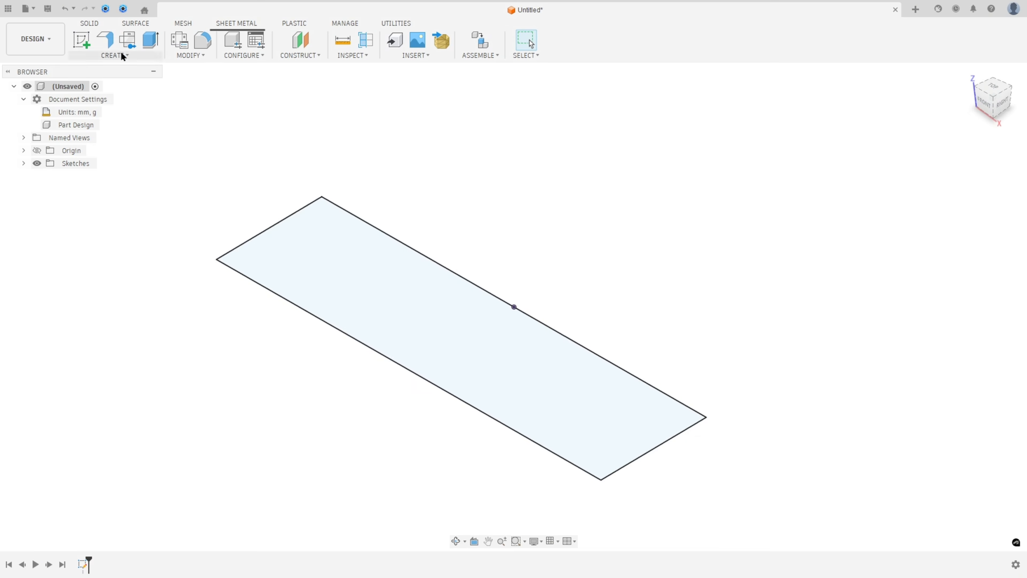
Create a base flange from the rectangle profile as a new body using the Steel (mm)10 rule.
left_click(107, 43)
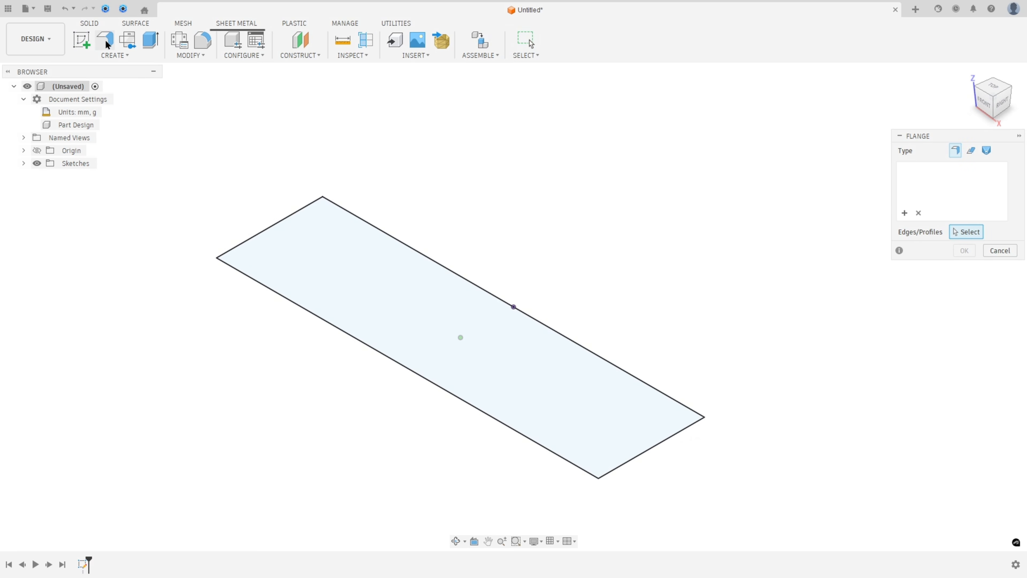
left_click(354, 297)
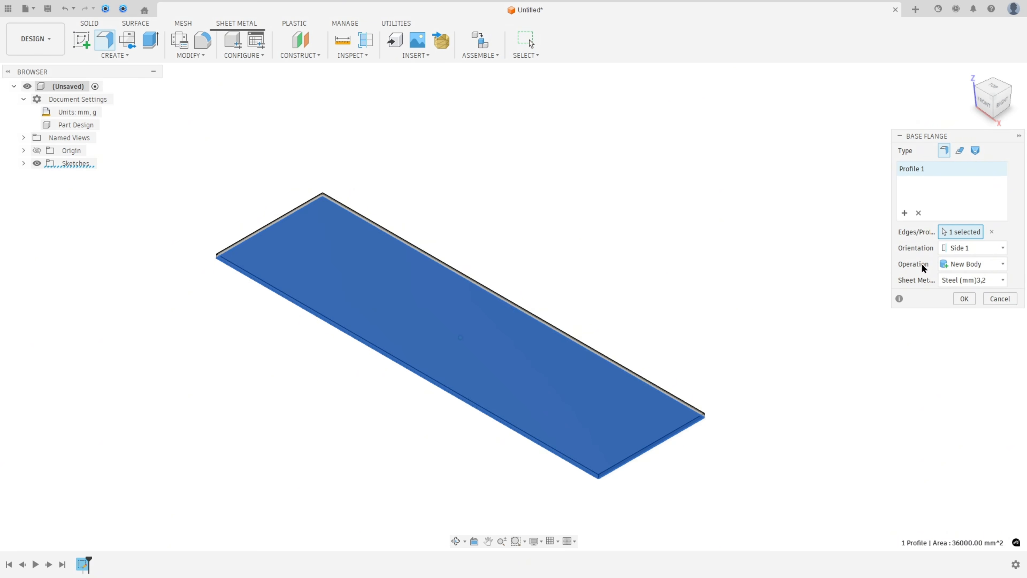
left_click(964, 285)
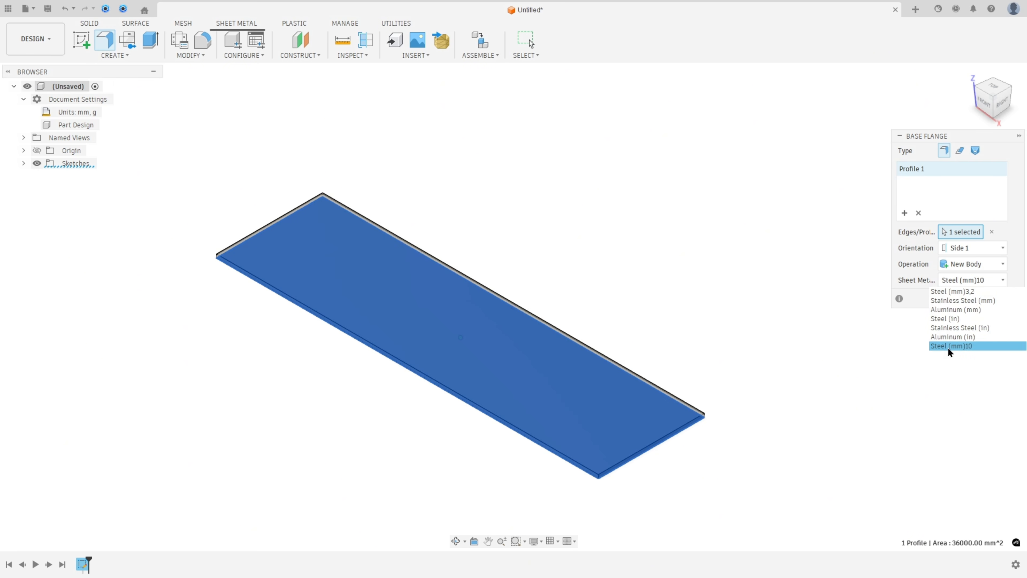
left_click(967, 347)
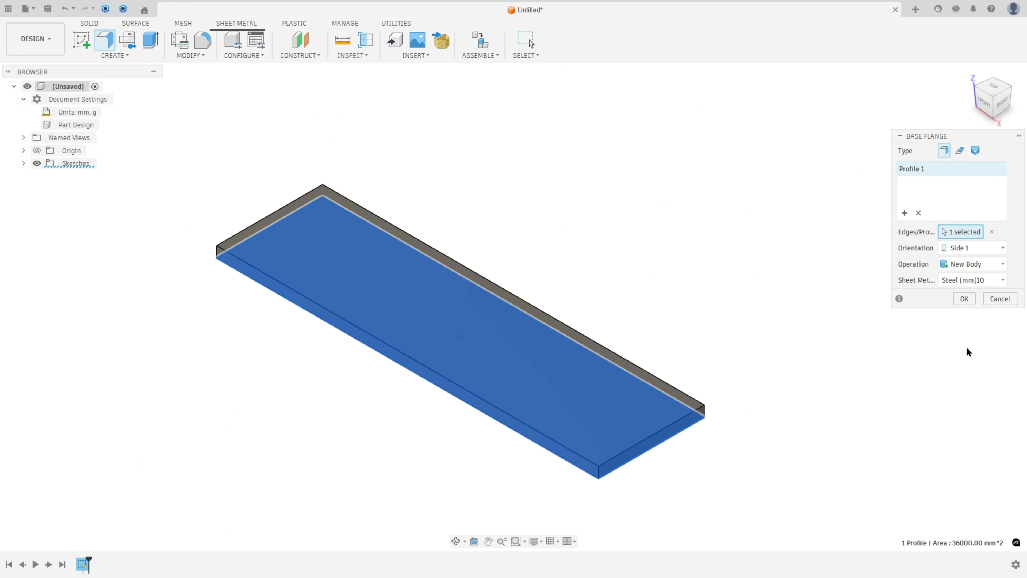
left_click(964, 298)
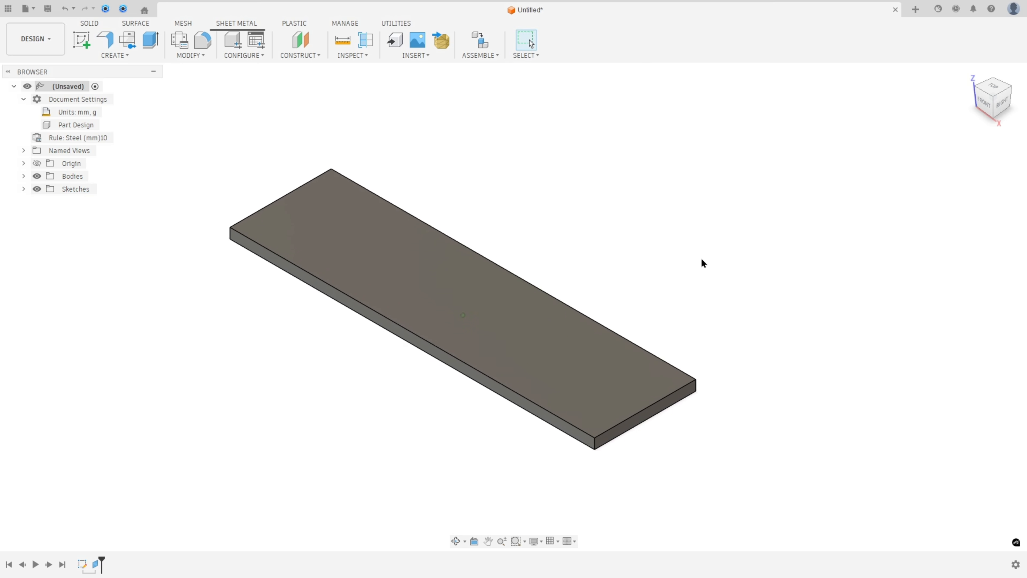
Switch to the PDF drawing, outline the front flange, and strike through the R10 bend radius and the 300 height.
key("alt+Tab")
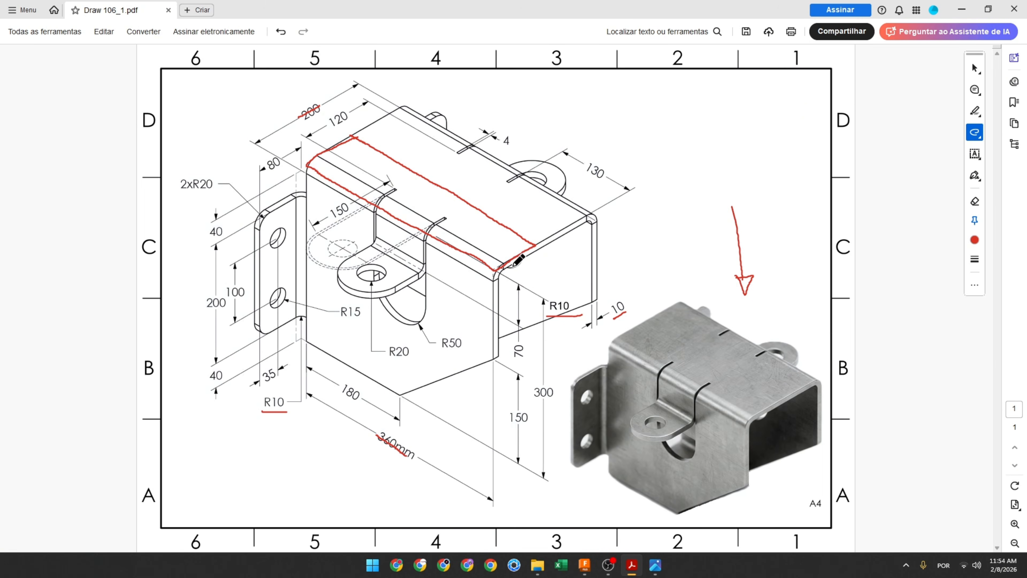
mouse_move(506, 265)
left_mouse_down()
mouse_move(492, 444)
mouse_move(305, 342)
mouse_move(307, 164)
left_mouse_up()
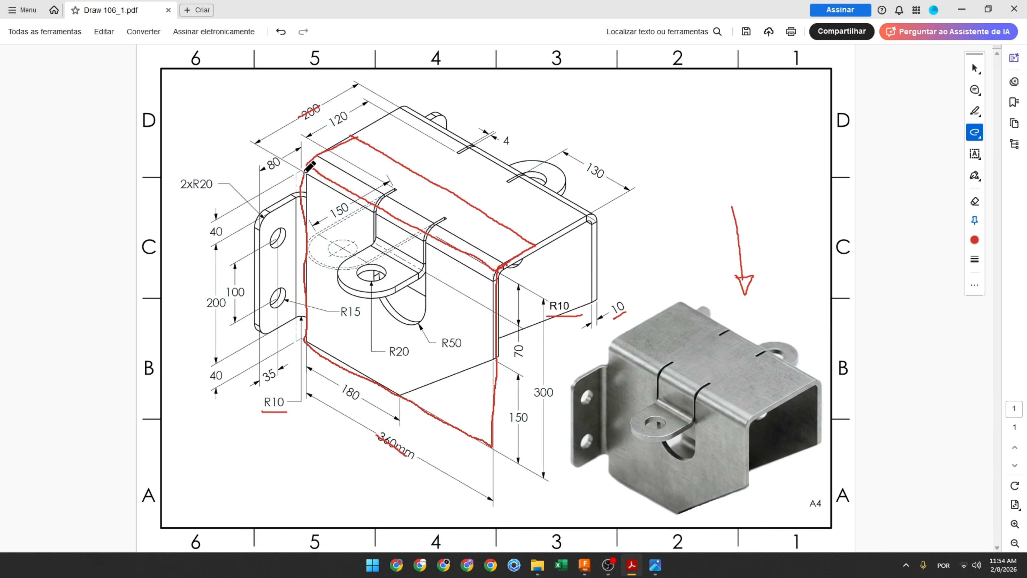
left_click_drag(548, 306, 569, 304)
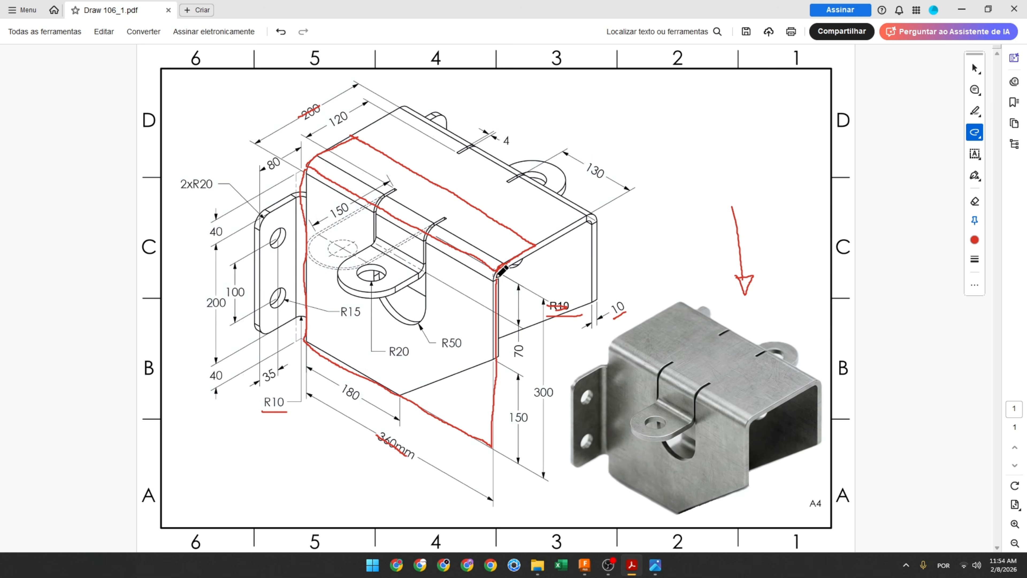
left_click_drag(501, 267, 489, 448)
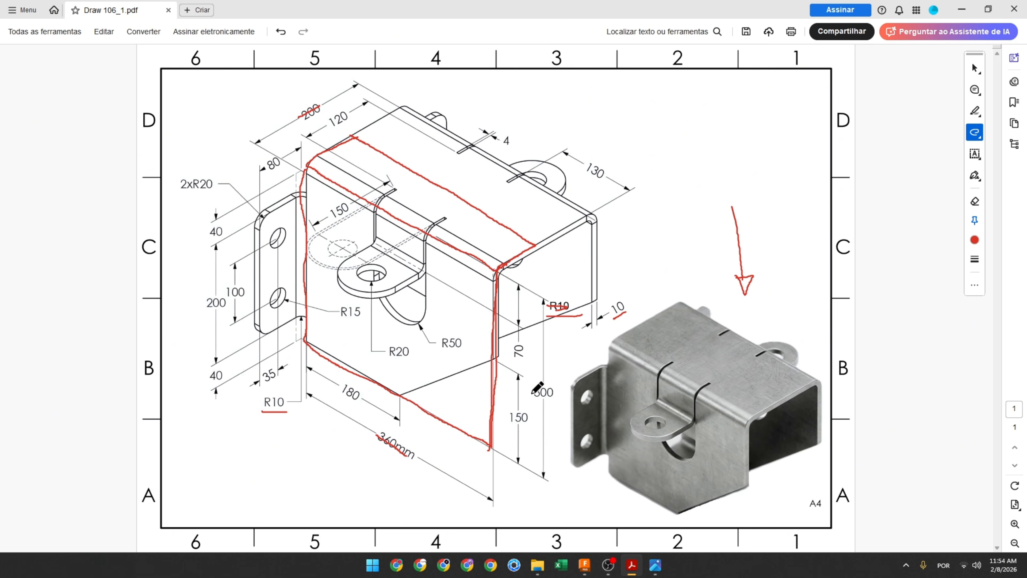
left_click_drag(531, 393, 553, 392)
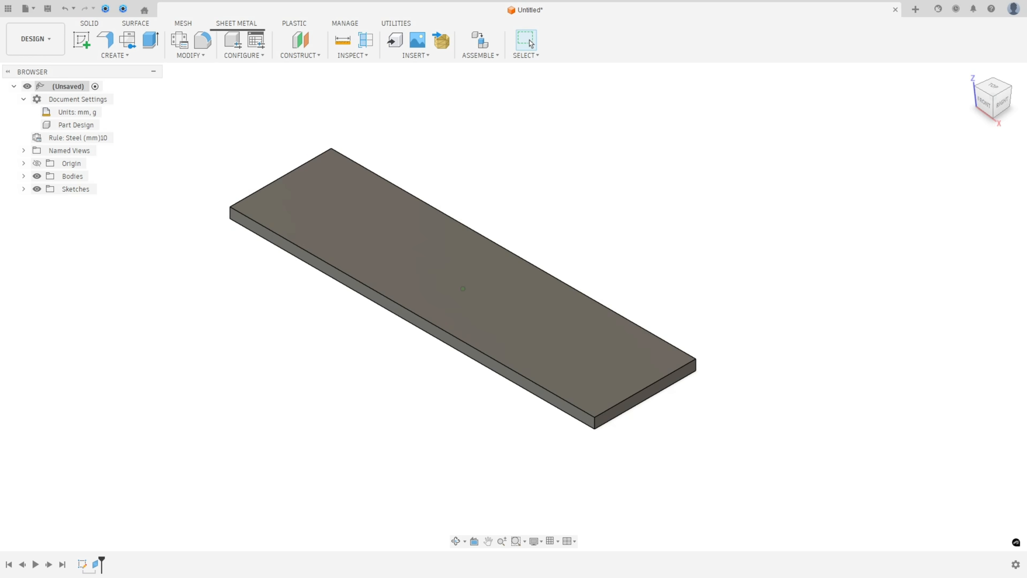
Add a 300 mm high edge flange along the plate's lower front long edge, with the bend position set to Inside.
left_click(105, 39)
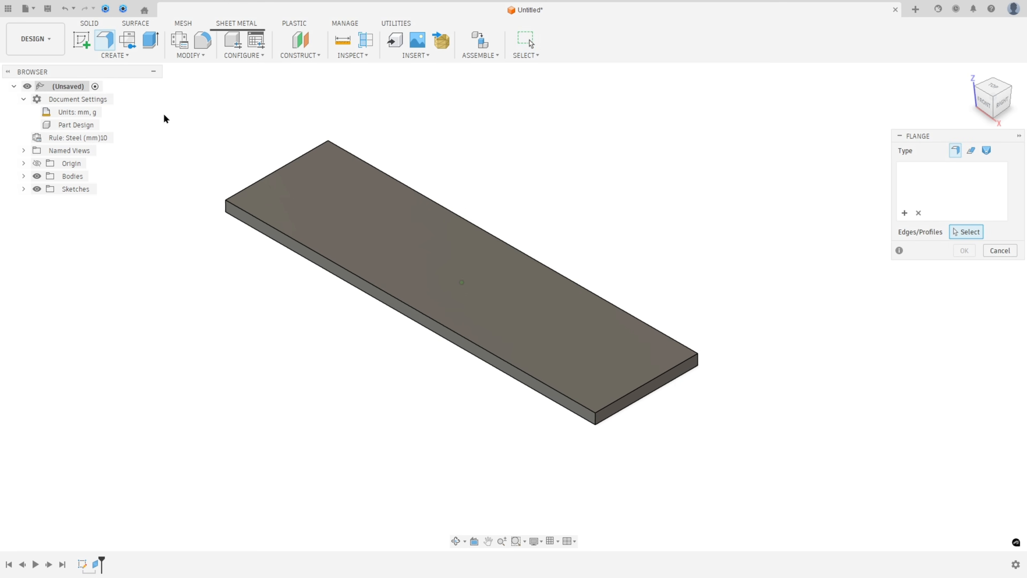
left_click(296, 259)
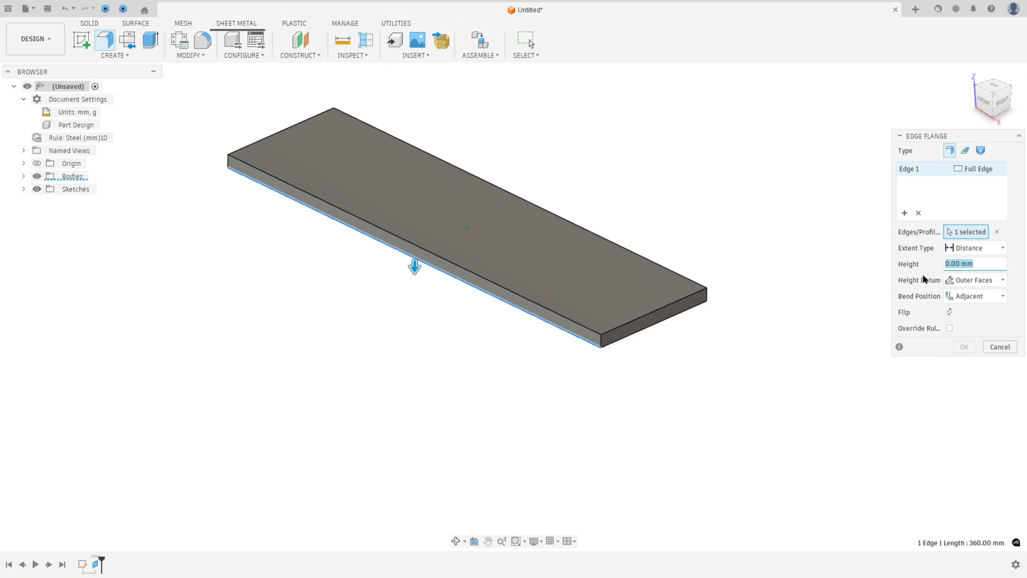
type("300")
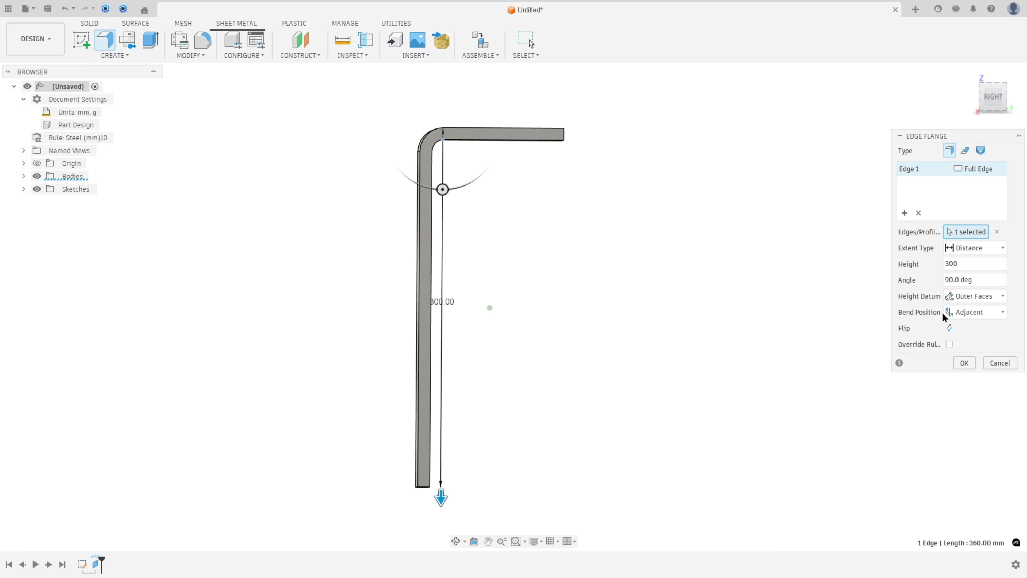
left_click(979, 311)
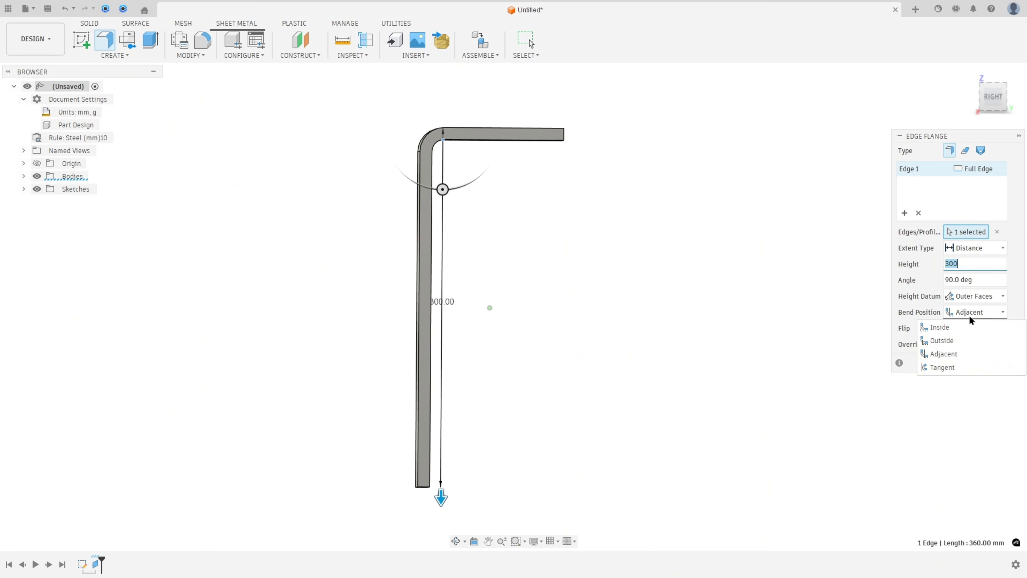
left_click(954, 331)
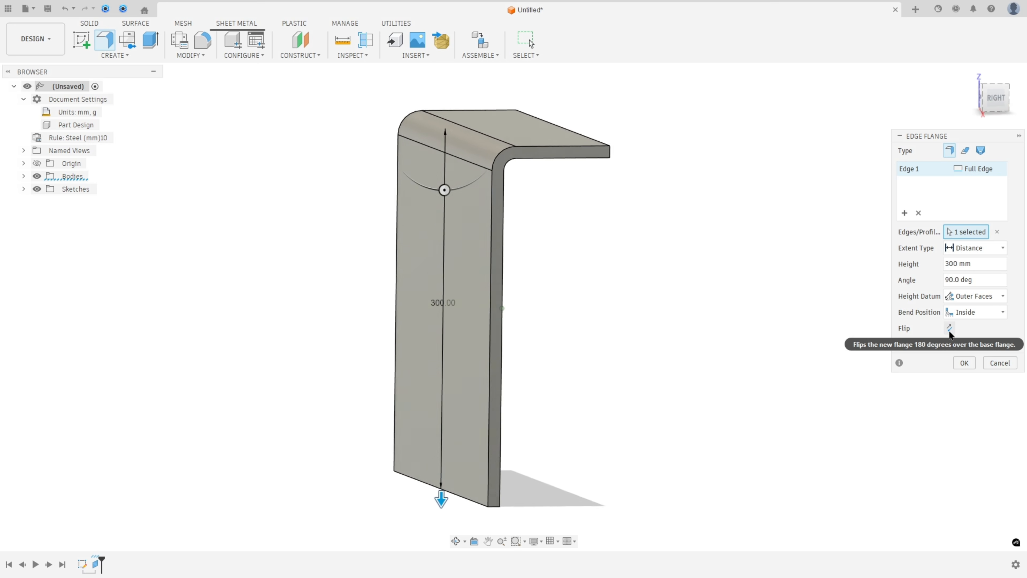
left_click(963, 362)
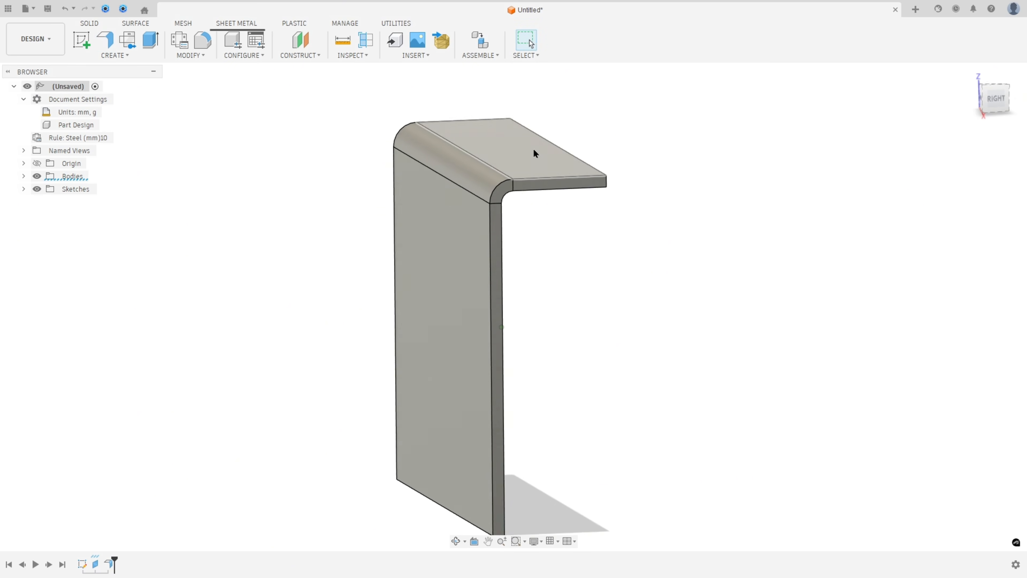
Measure the distance from the plate's upper face to the front flange's bottom end face.
key("i")
left_click(500, 160)
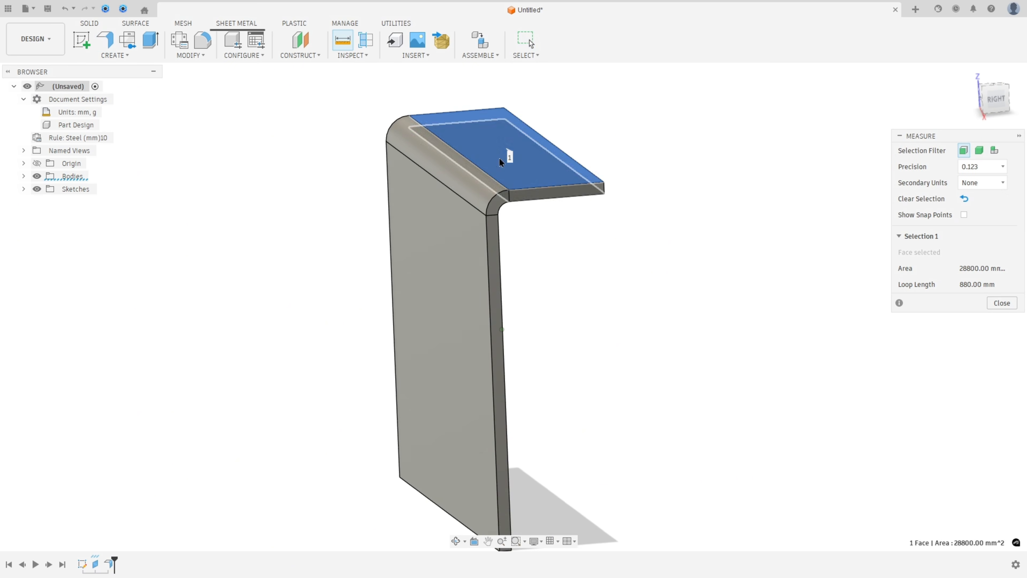
middle_click_drag(500, 160, 391, 266, "shift")
left_click(500, 388)
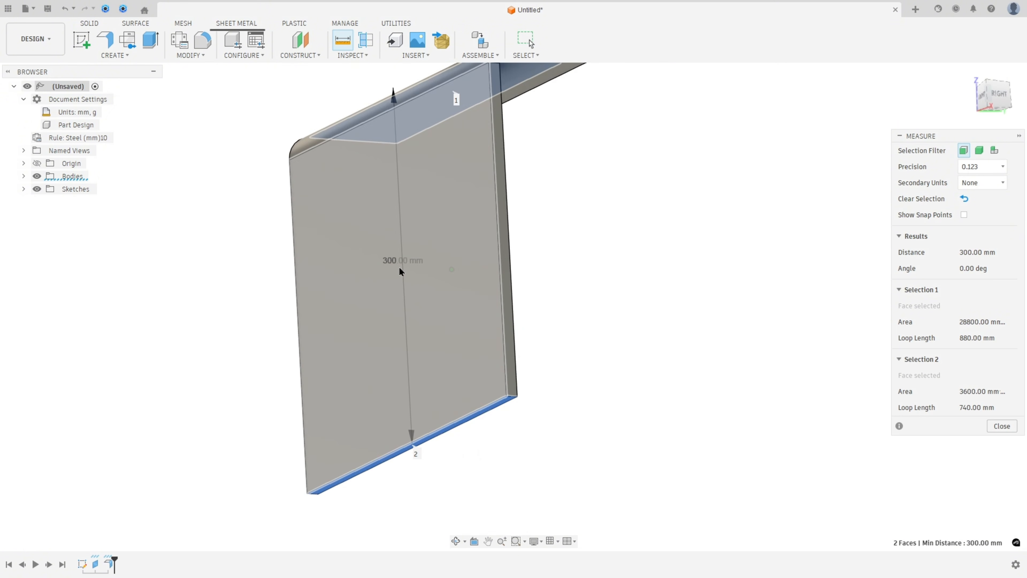
left_click(1002, 426)
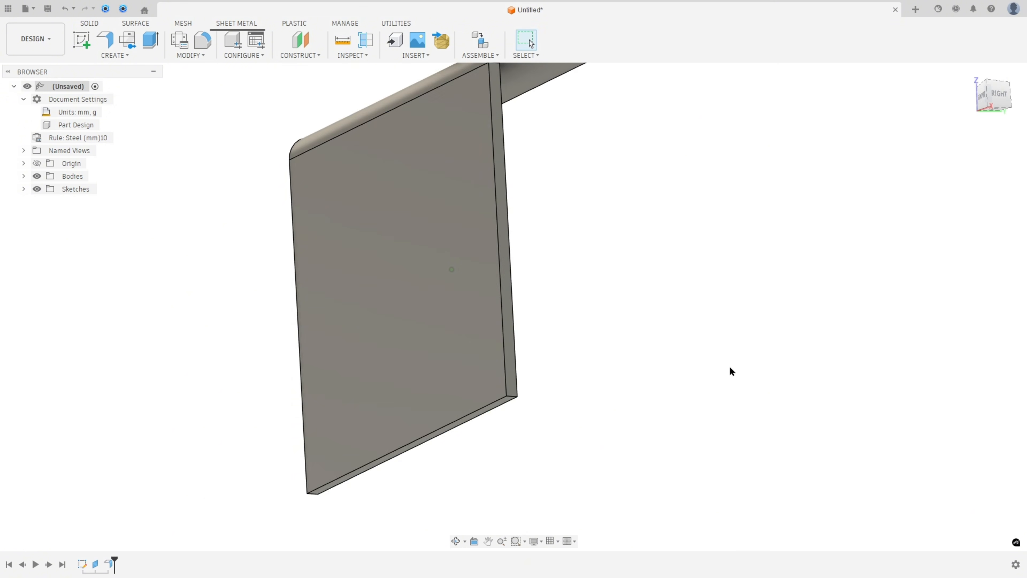
Switch to the PDF drawing, outline the triangular corner cut on the front flange and hatch it.
key("F6")
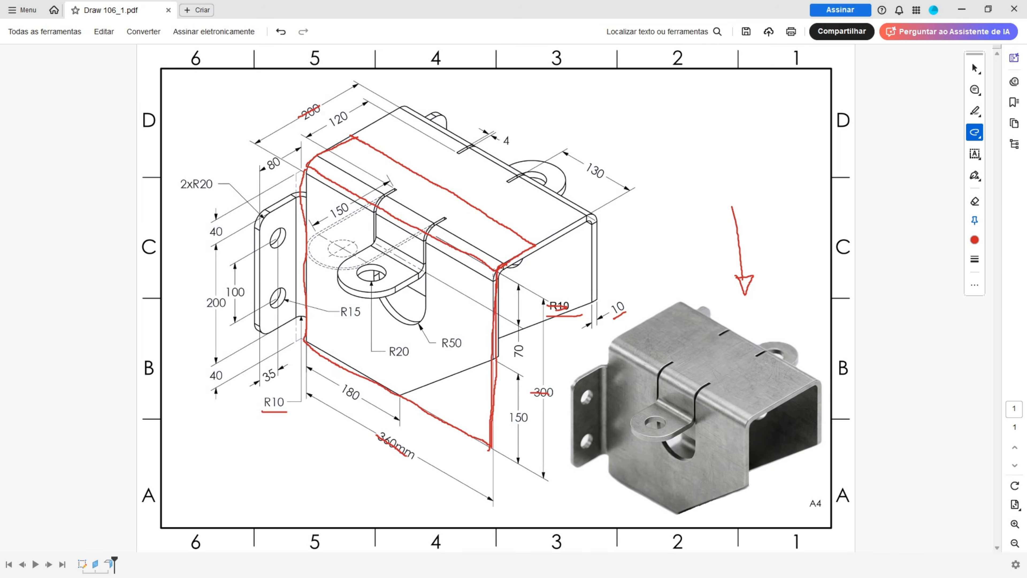
mouse_move(402, 393)
left_mouse_down()
mouse_move(494, 358)
mouse_move(489, 432)
left_mouse_up()
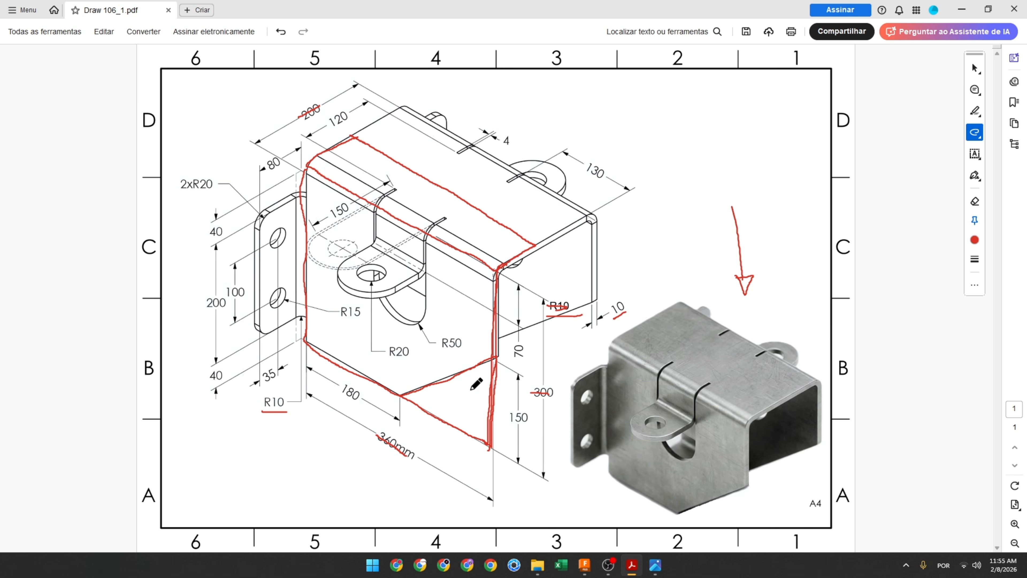
mouse_move(470, 390)
left_mouse_down()
mouse_move(462, 421)
mouse_move(445, 413)
left_mouse_up()
mouse_move(440, 391)
left_mouse_down()
mouse_move(433, 404)
mouse_move(474, 400)
left_mouse_up()
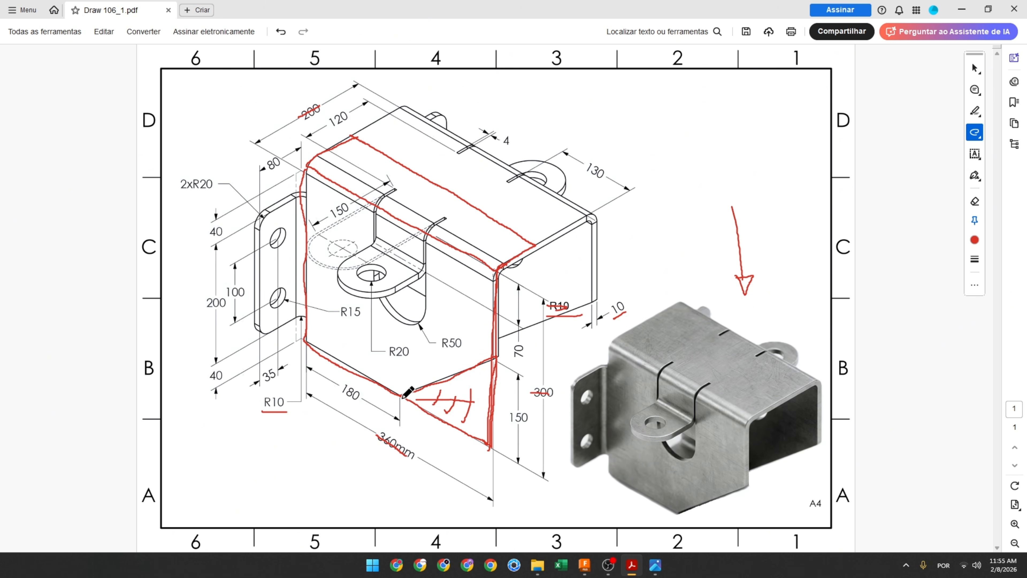
left_click_drag(401, 393, 497, 356)
Circle the front flange corners that define the cut, strike through the 180 dimension and mark the 150 dimension.
left_click_drag(401, 390, 398, 392)
left_click_drag(304, 338, 301, 339)
left_click_drag(348, 389, 361, 403)
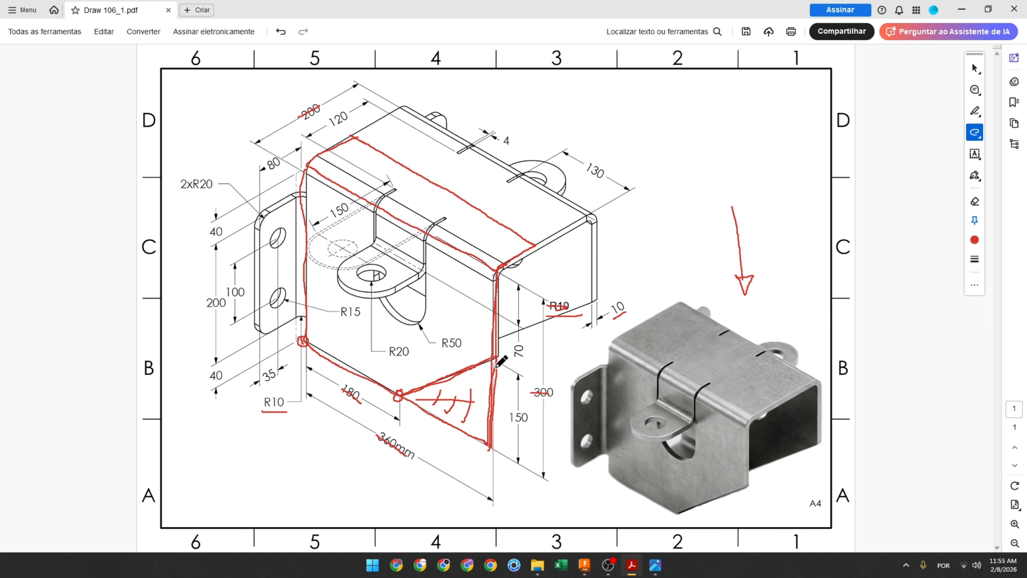
mouse_move(502, 356)
left_mouse_down()
mouse_move(483, 358)
mouse_move(494, 363)
mouse_move(500, 353)
left_mouse_up()
mouse_move(497, 269)
left_mouse_down()
mouse_move(491, 276)
mouse_move(500, 266)
left_mouse_up()
mouse_move(490, 445)
left_mouse_down()
mouse_move(489, 434)
mouse_move(528, 407)
left_mouse_up()
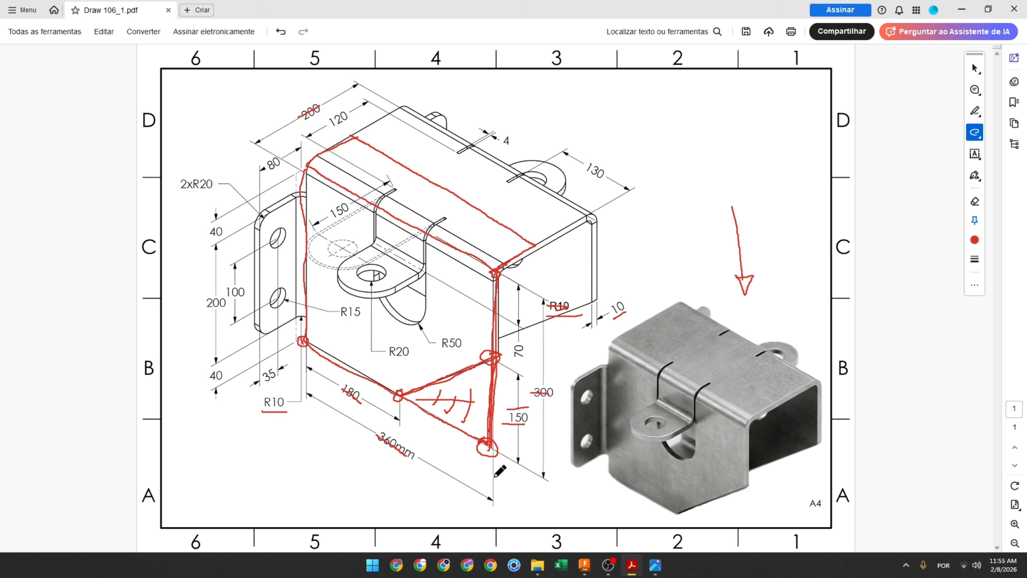
Back in Fusion, start a sketch on the front flange's outer face and project that face's outline.
left_click(585, 566)
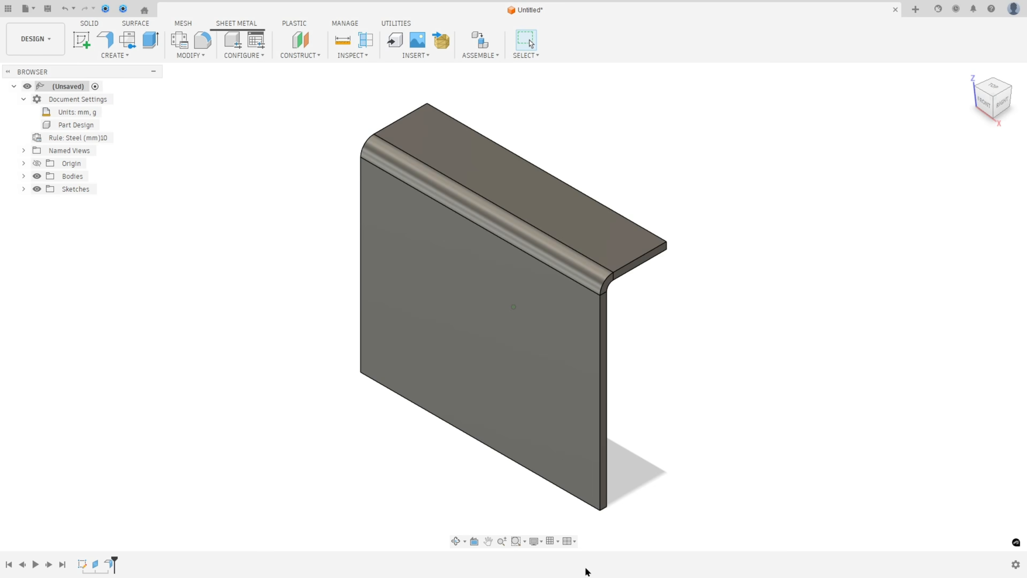
left_click(83, 40)
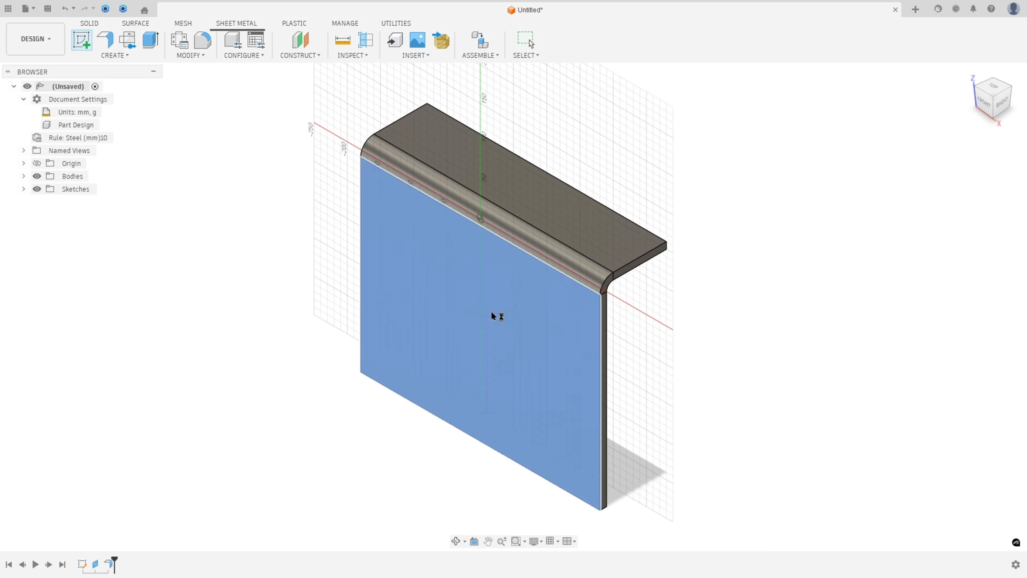
left_click(490, 311)
left_click(134, 57)
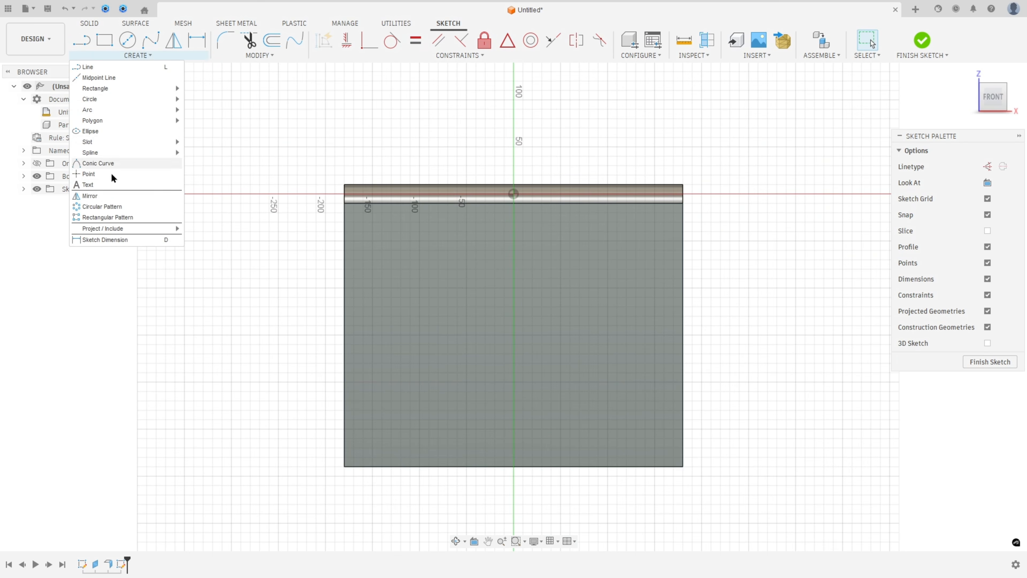
mouse_move(119, 228)
left_click(214, 230)
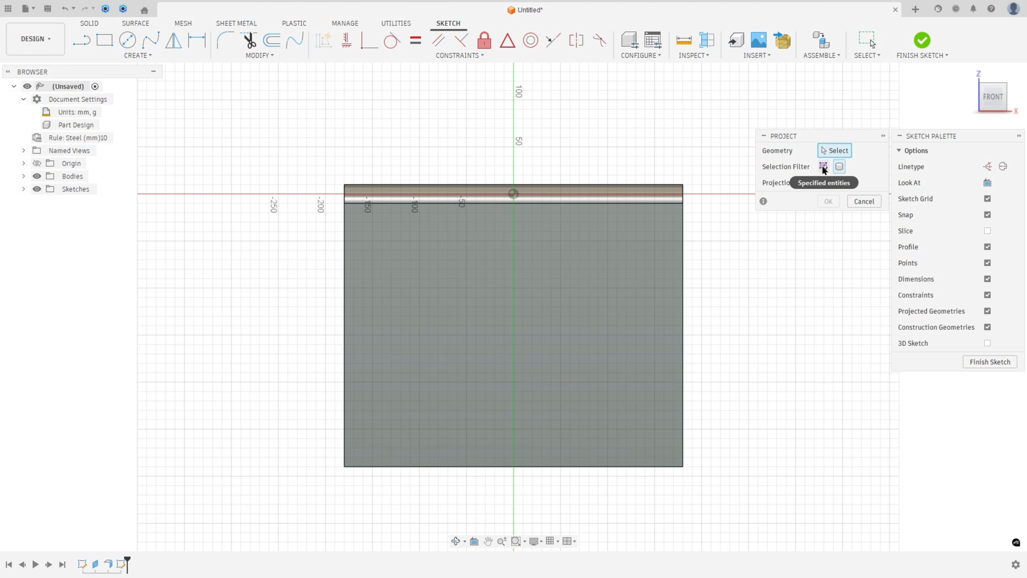
left_click(610, 314)
left_click(828, 203)
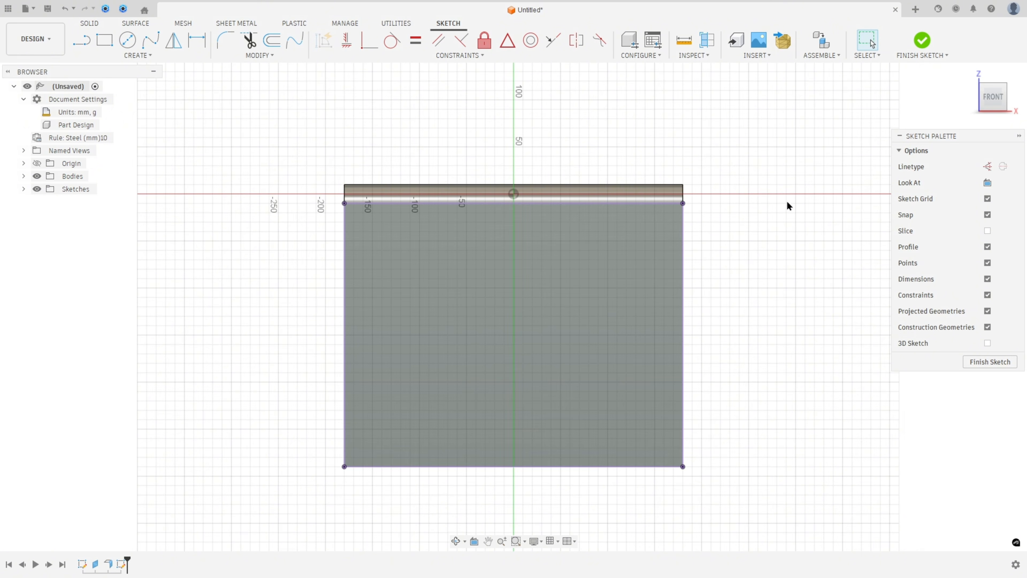
Draw a diagonal line from the flange's bottom edge to its right edge, and dimension its lower end 180 mm from the left edge.
left_click(83, 40)
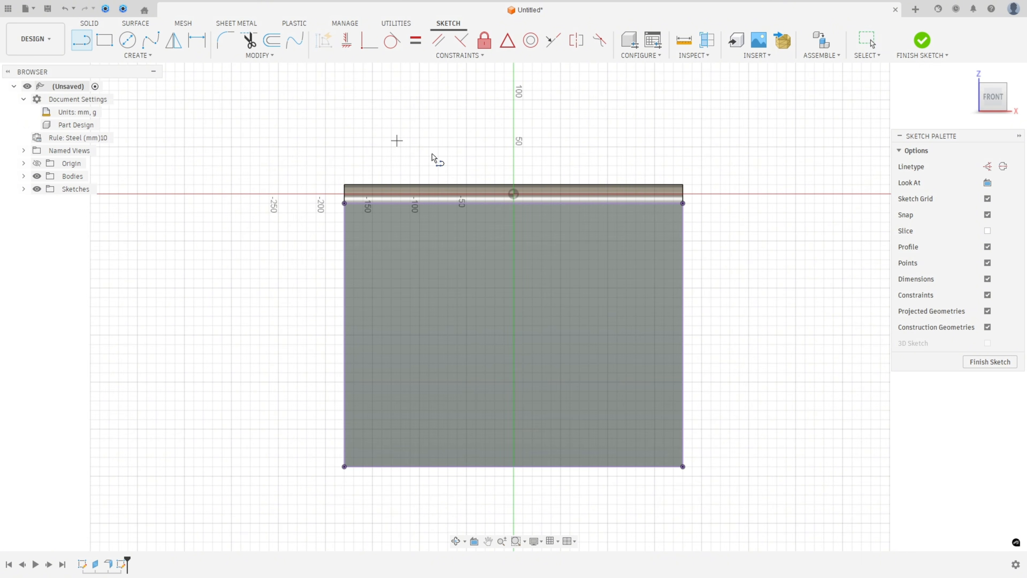
left_click(494, 467)
left_click(682, 315)
left_click(197, 41)
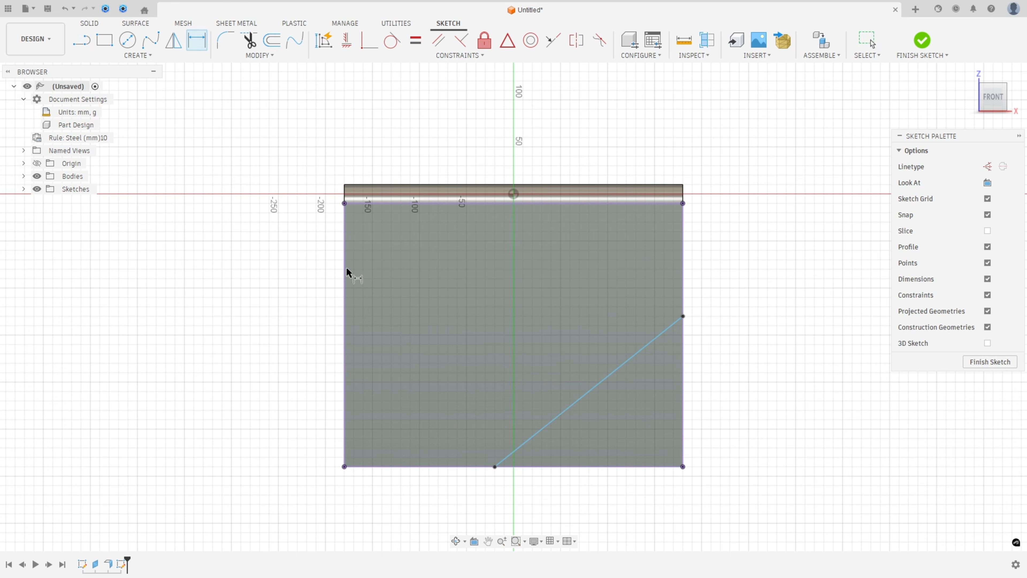
left_click(494, 467)
left_click(388, 498)
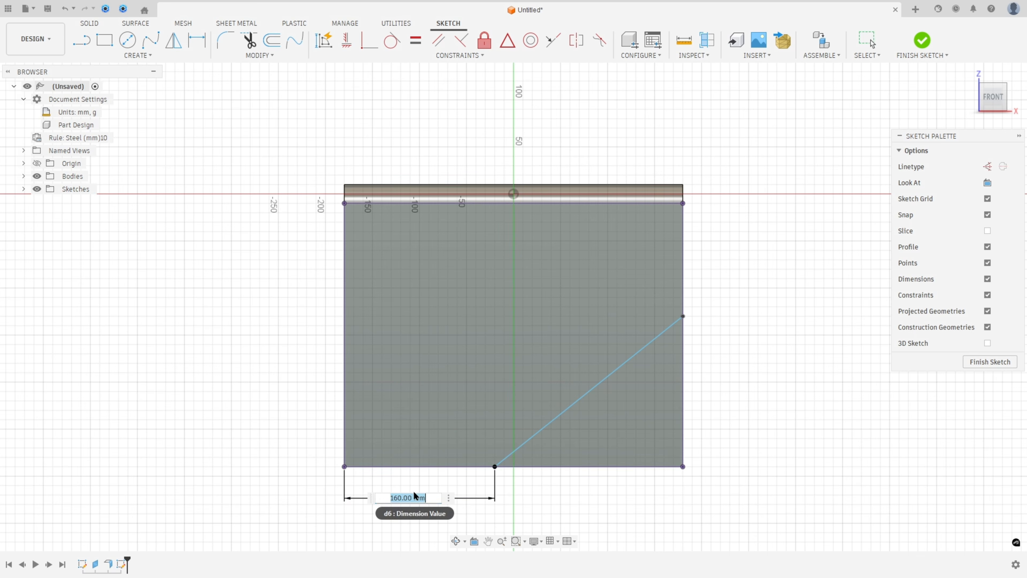
type("180")
key("Return")
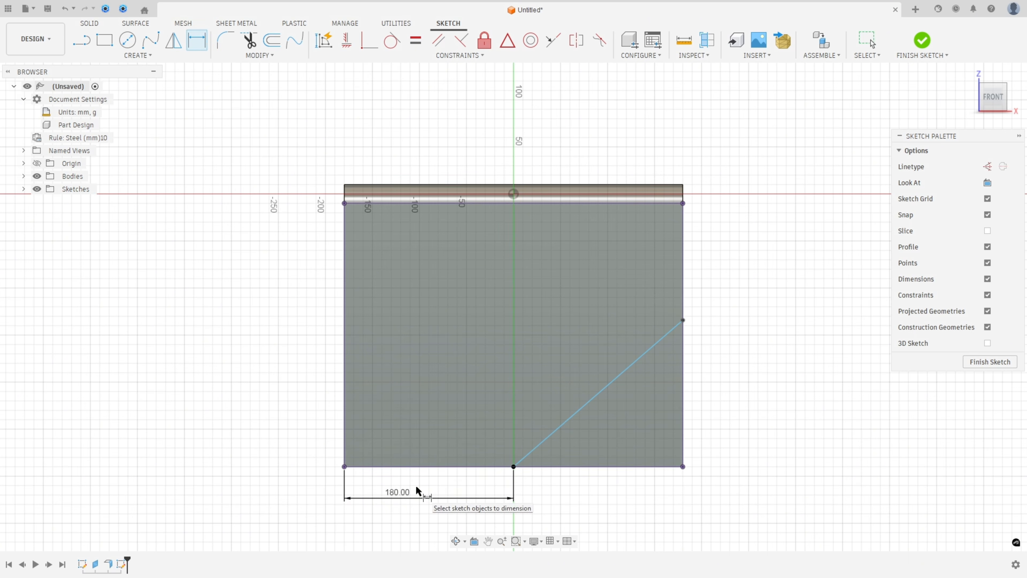
Dimension the line's upper end 150 mm above the flange's bottom right corner and finish the sketch.
left_click(683, 320)
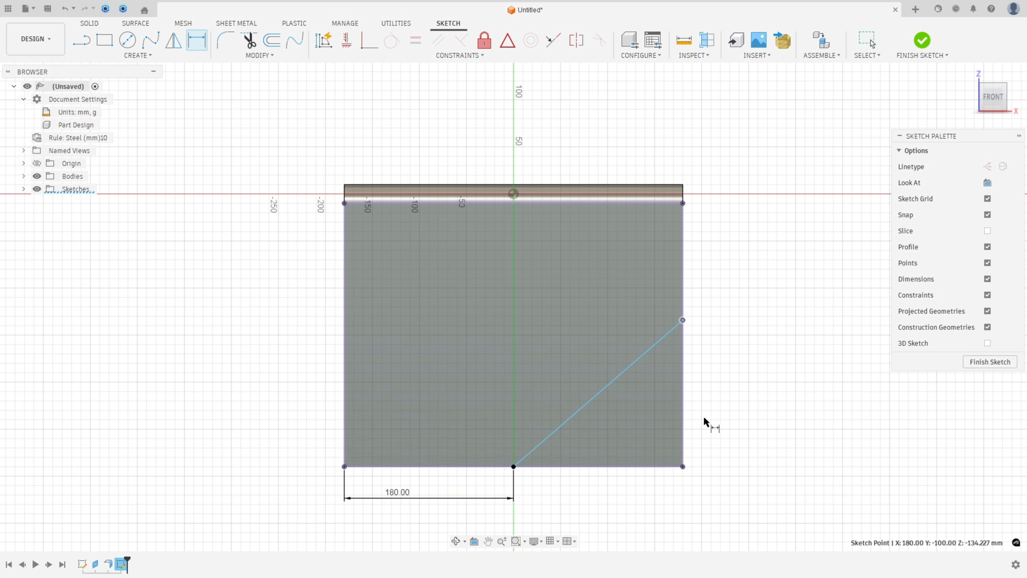
left_click(683, 466)
left_click(745, 419)
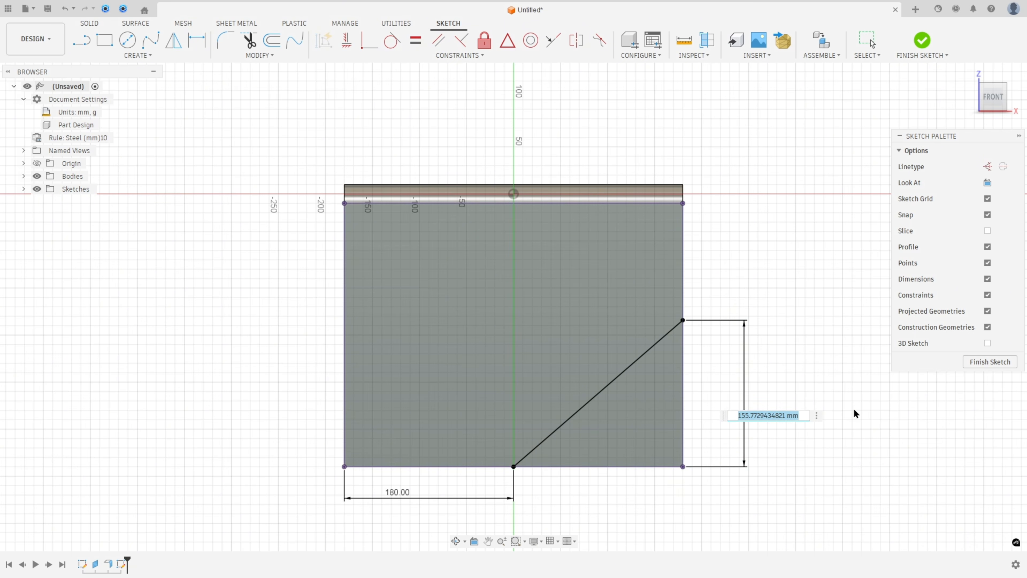
type("150")
key("Return")
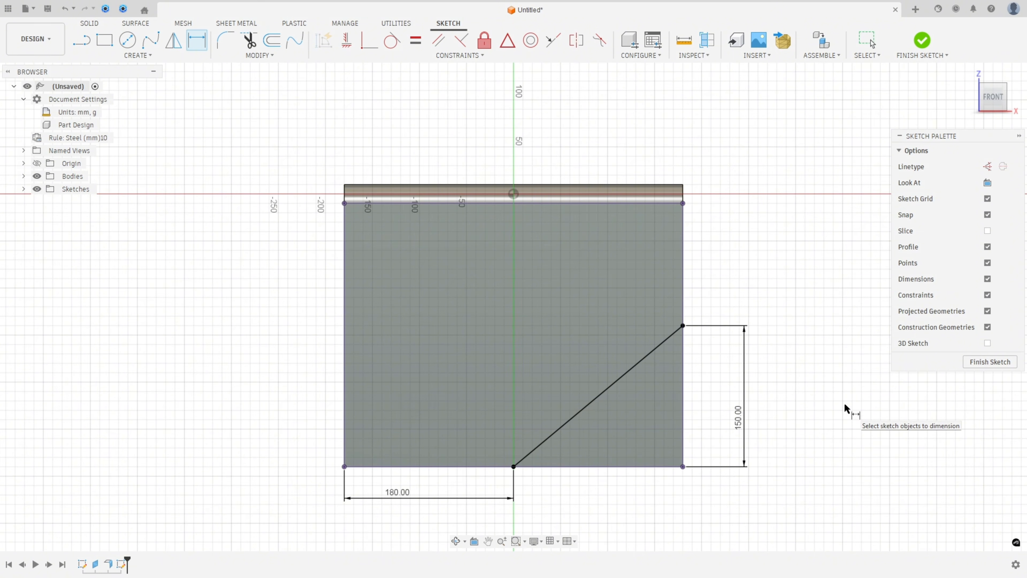
left_click(922, 42)
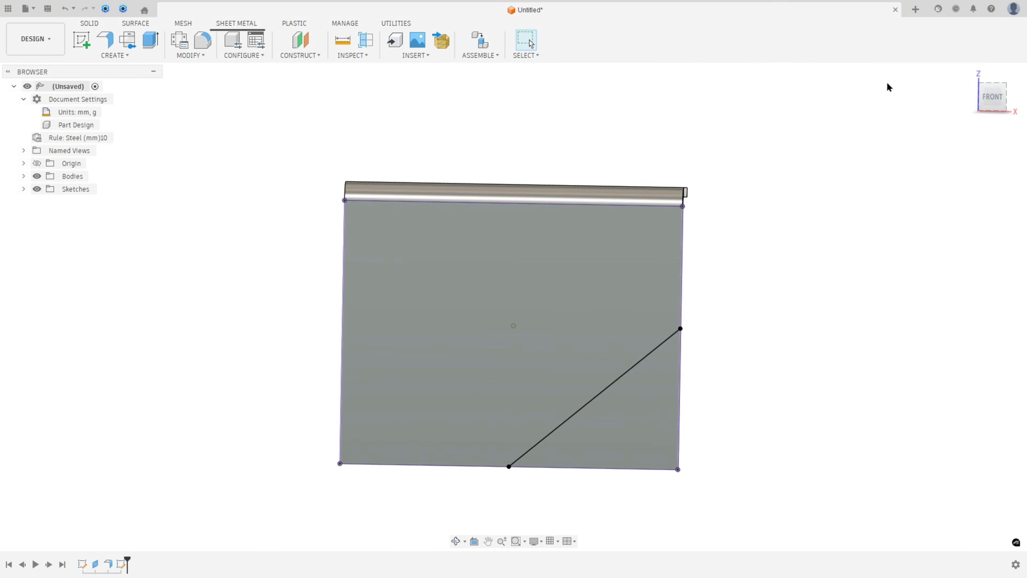
Extrude the triangular corner profile into the flange as a cut, with extent All and the direction flipped.
left_click(150, 40)
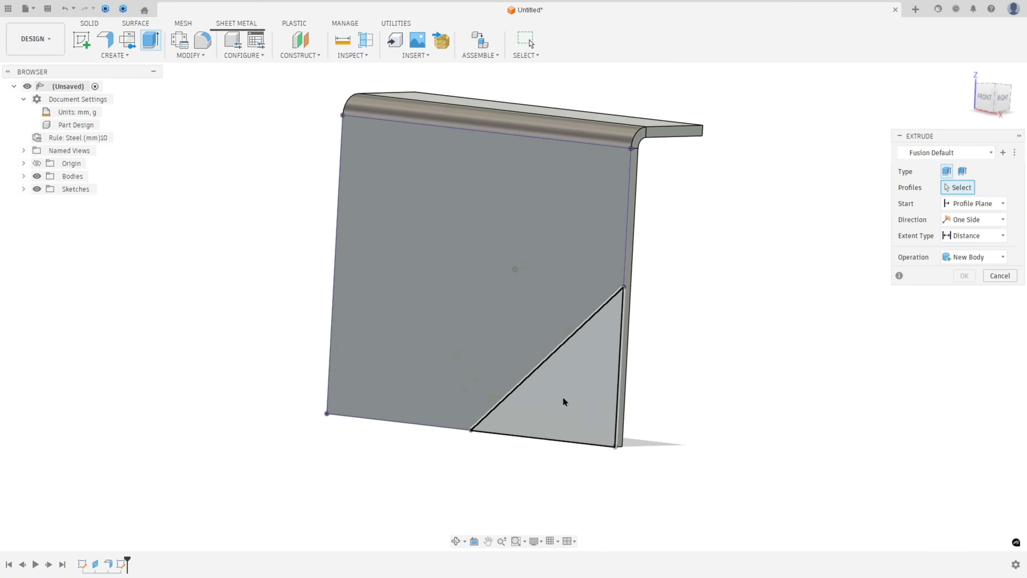
left_click(581, 386)
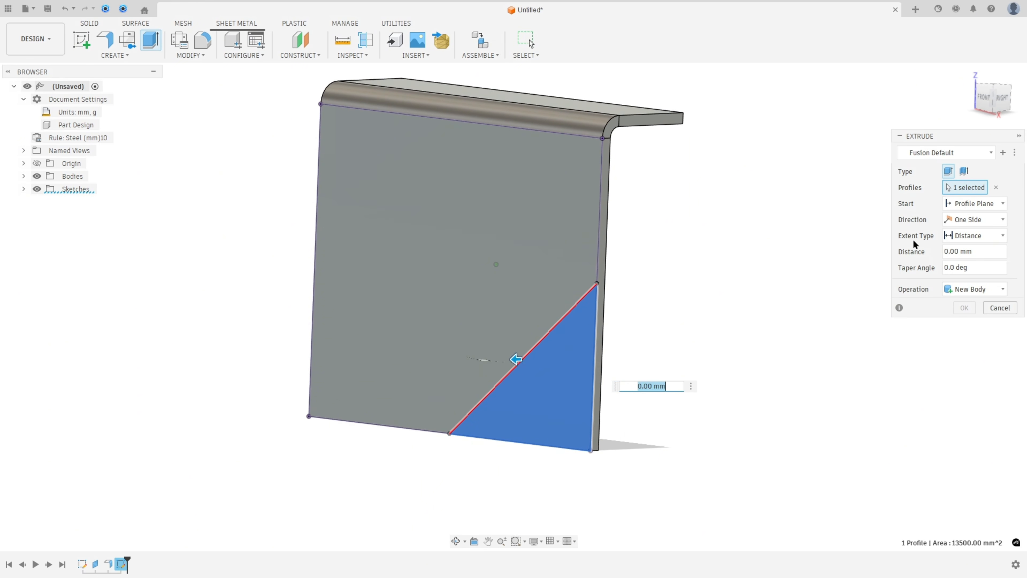
left_click(963, 236)
left_click(933, 277)
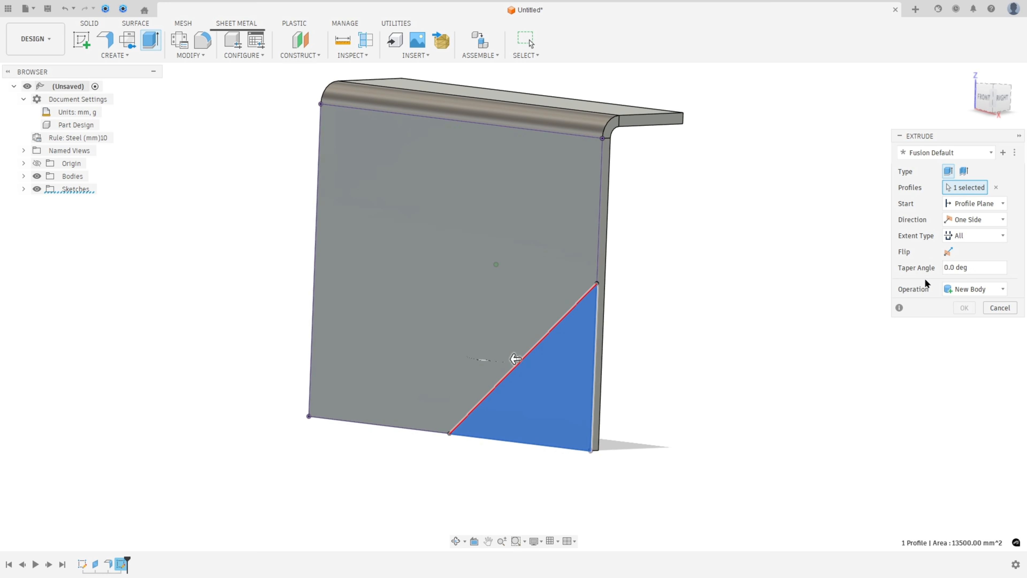
left_click(944, 252)
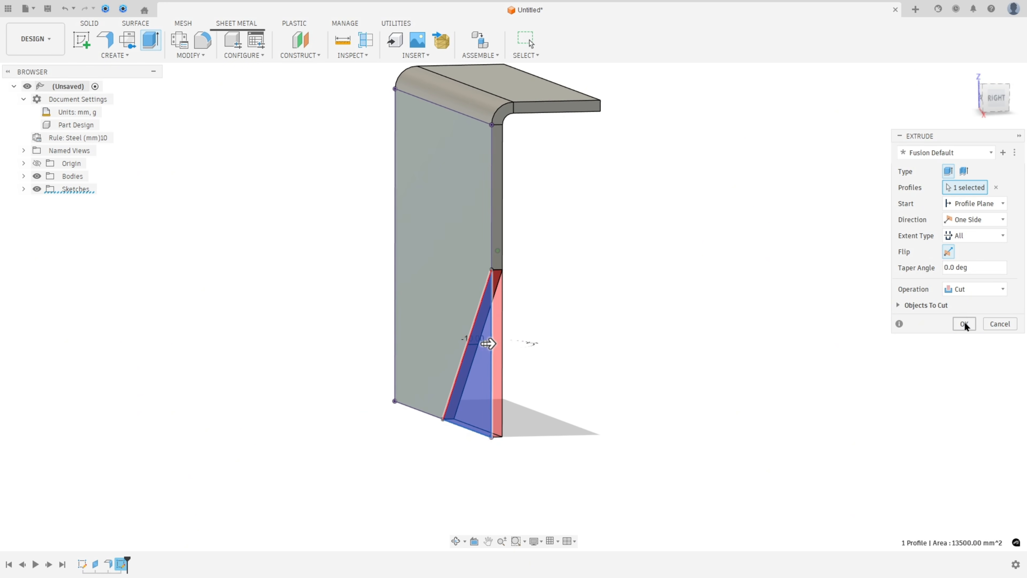
left_click(963, 326)
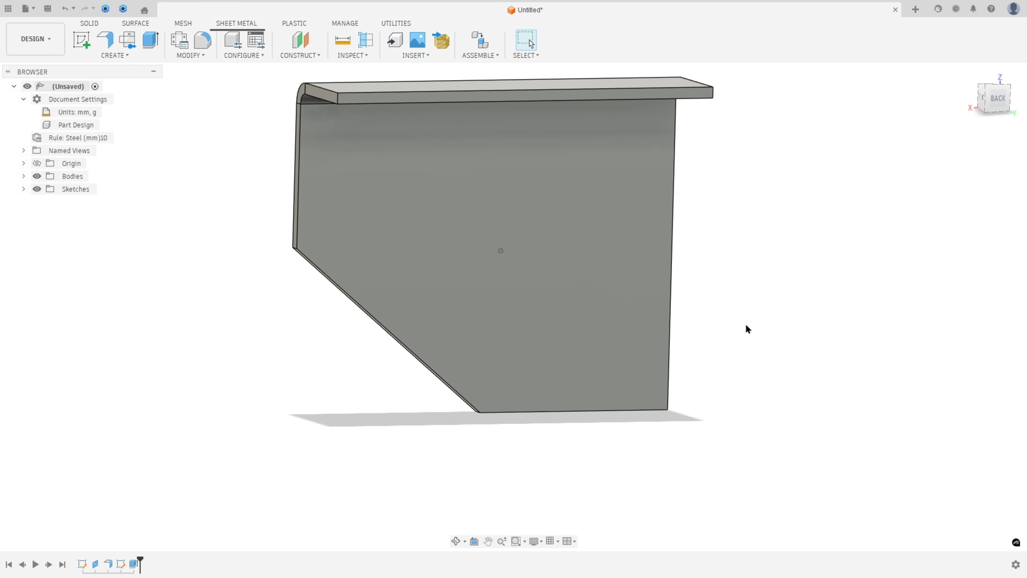
In the PDF drawing, mark the left side flange with an arrow, strike through its R10 bend radius, and return to Fusion.
key("F6")
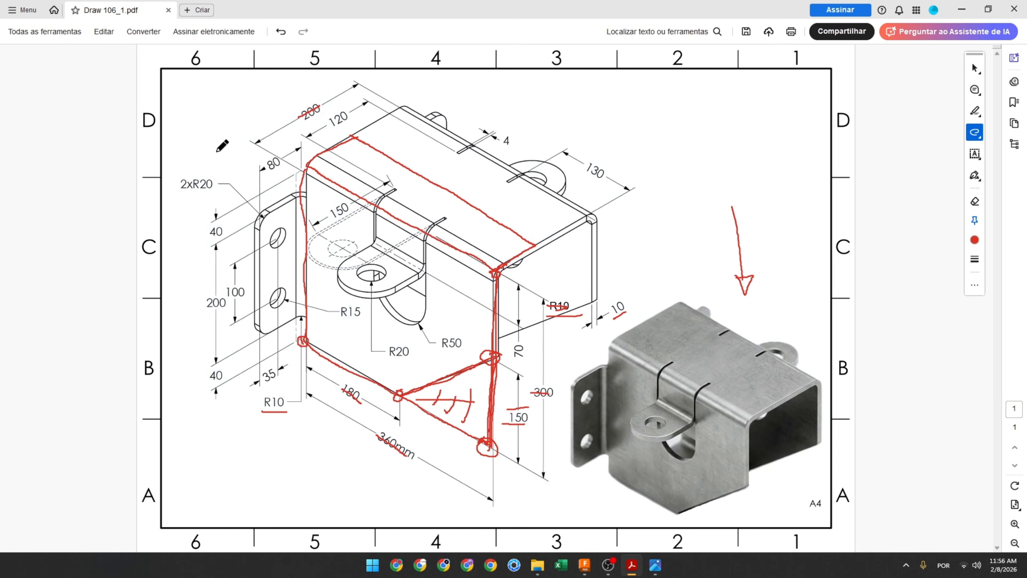
mouse_move(217, 150)
left_mouse_down()
mouse_move(252, 196)
mouse_move(307, 199)
left_mouse_up()
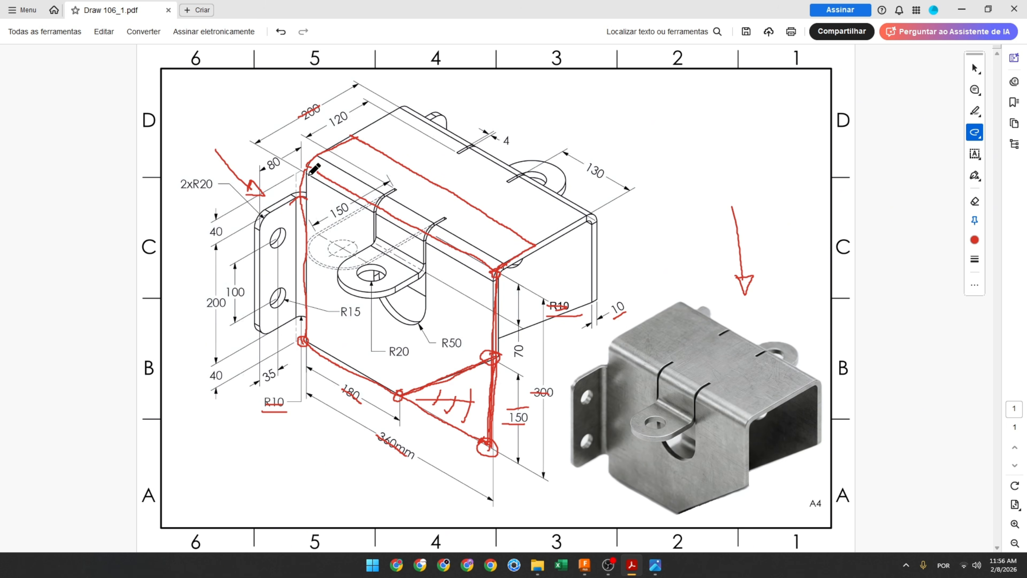
left_click_drag(309, 174, 308, 189)
left_click_drag(255, 236, 255, 246)
left_click(584, 565)
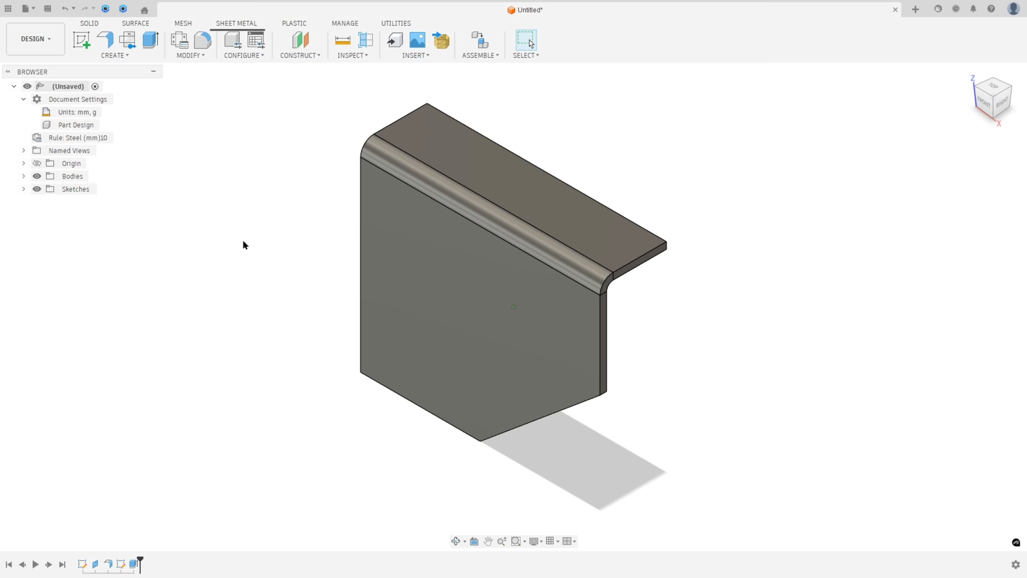
Start an edge flange on the front plate's left vertical edge, with a height of 80 mm at 90 degrees.
left_click(105, 39)
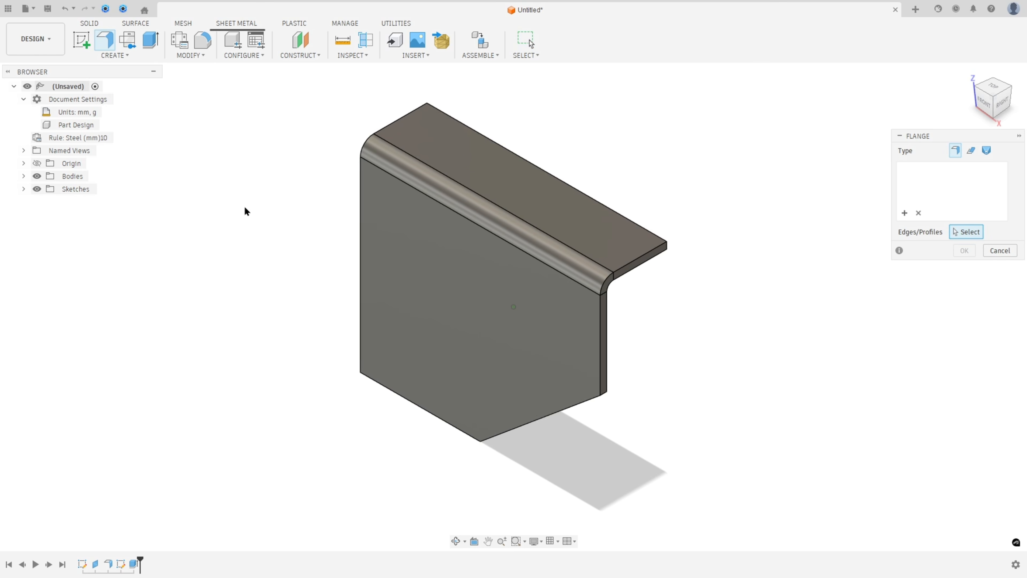
left_click(359, 239)
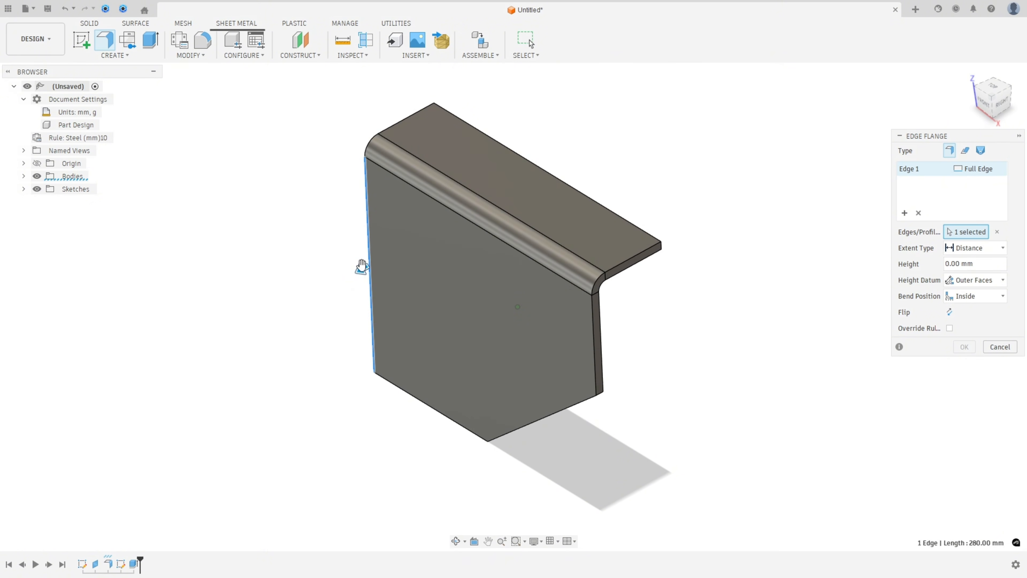
left_click_drag(363, 270, 309, 286)
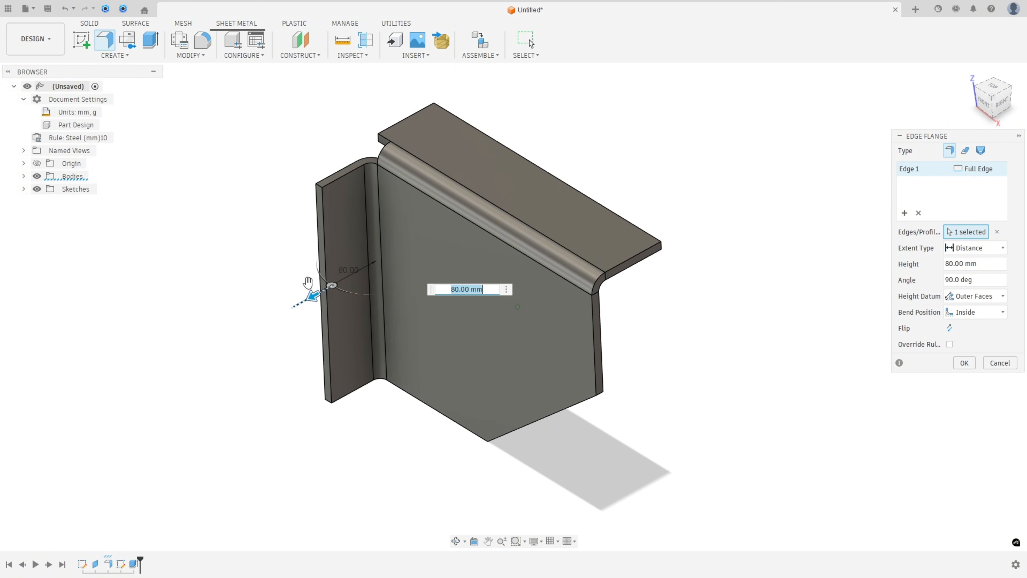
Set the side flange's height datum to Inner Faces and its bend position to Adjacent.
middle_click_drag(521, 197, 537, 291, "shift")
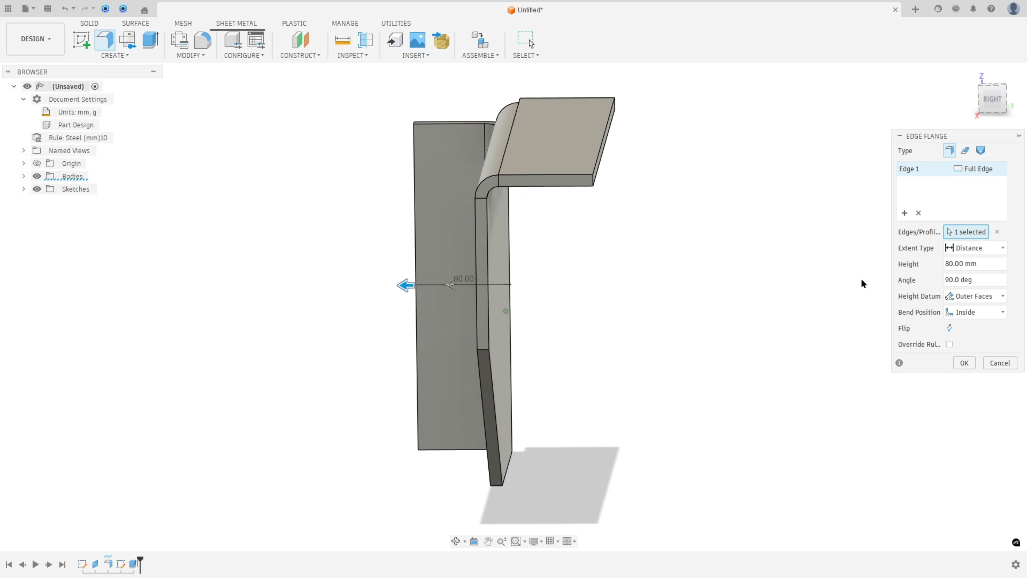
left_click(973, 297)
left_click(958, 321)
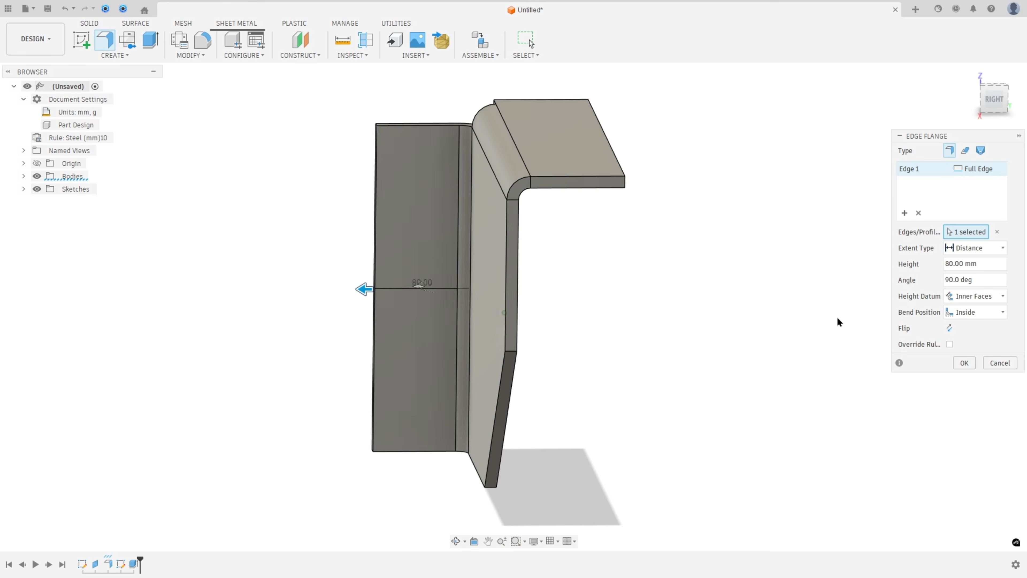
middle_click_drag(838, 317, 800, 289, "shift")
middle_click_drag(892, 300, 495, 245, "shift")
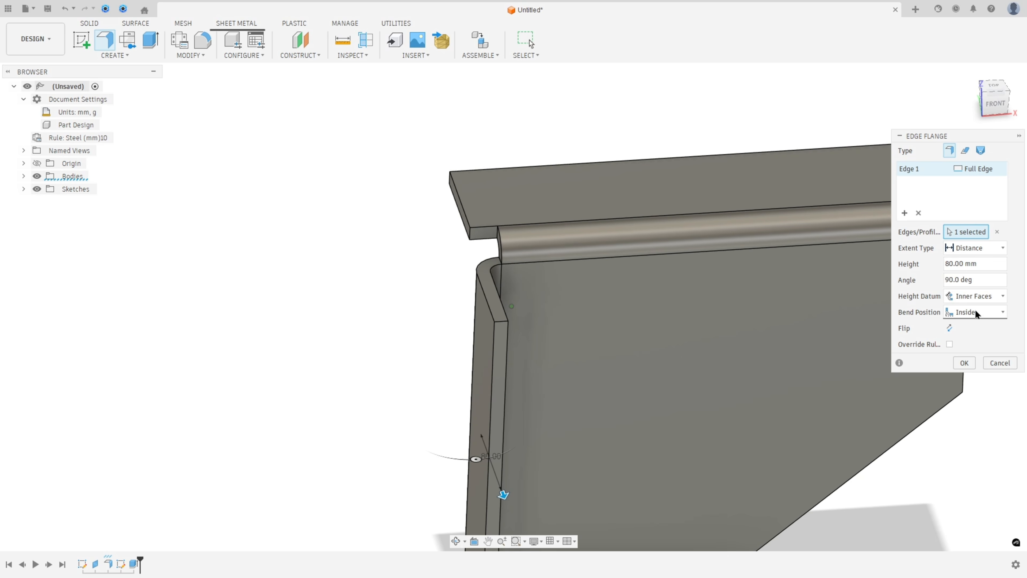
left_click(975, 310)
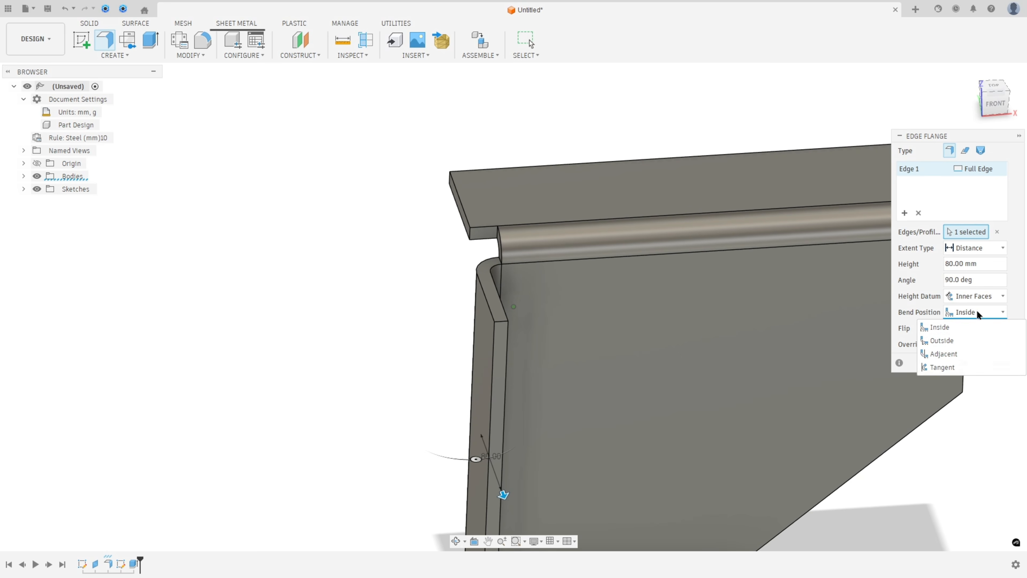
left_click(946, 353)
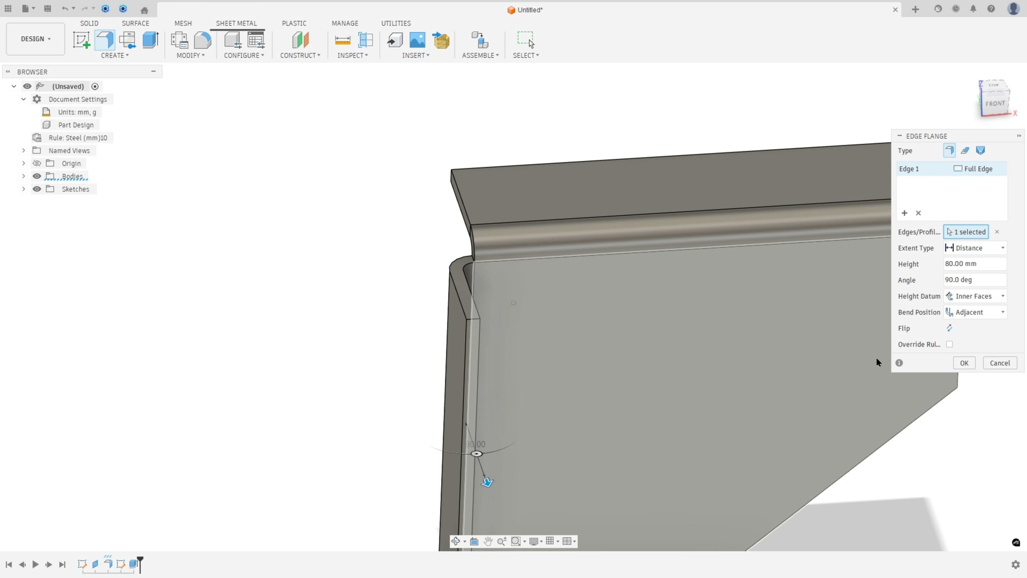
mouse_move(876, 358)
middle_mouse_down("shift")
mouse_move(496, 330)
mouse_move(505, 323)
middle_mouse_up("shift")
Switch to the PDF drawing and mark both 40 mm end offsets of the side flange.
key("alt+Tab")
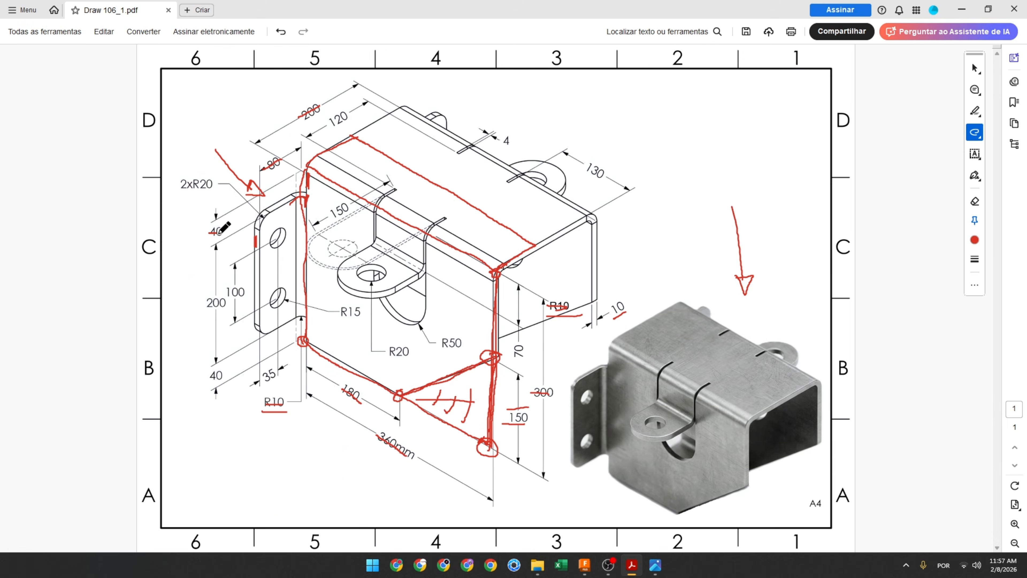
left_click_drag(220, 232, 223, 232)
left_click_drag(215, 379, 222, 375)
left_click_drag(208, 236, 223, 235)
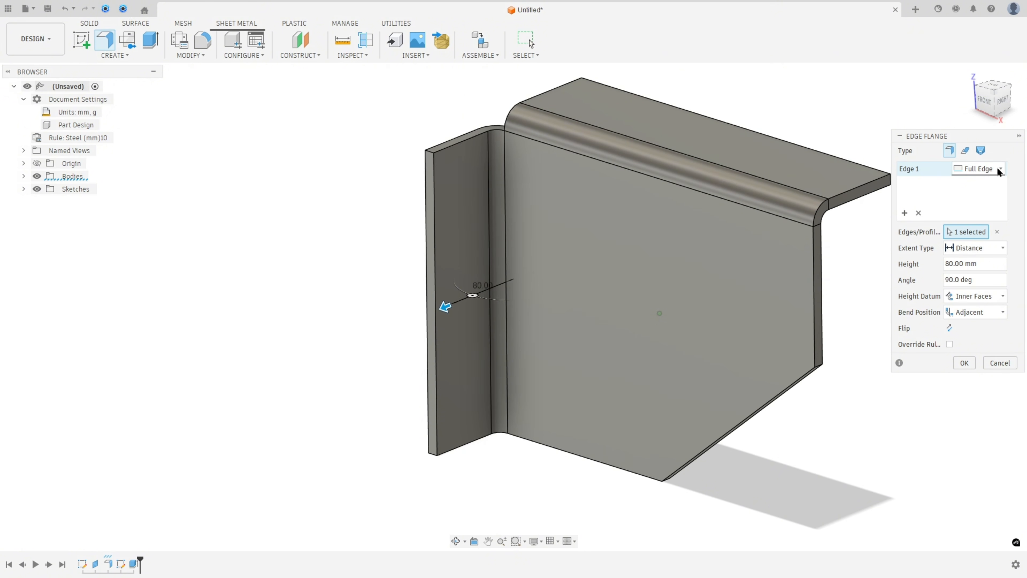
In Fusion, change the side flange's width to Two Offsets and set both end offsets to -40 mm.
left_click(999, 173)
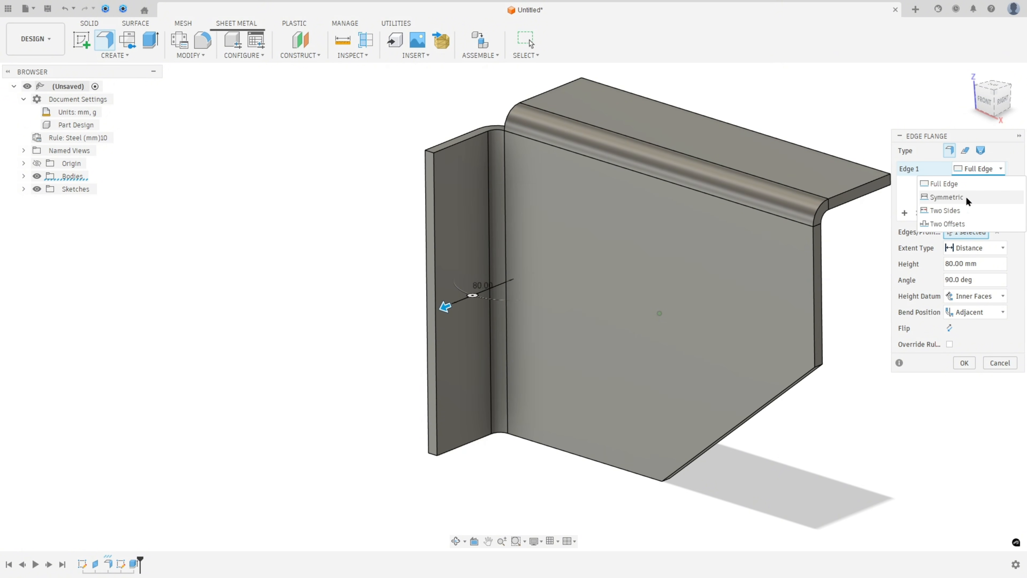
left_click(947, 224)
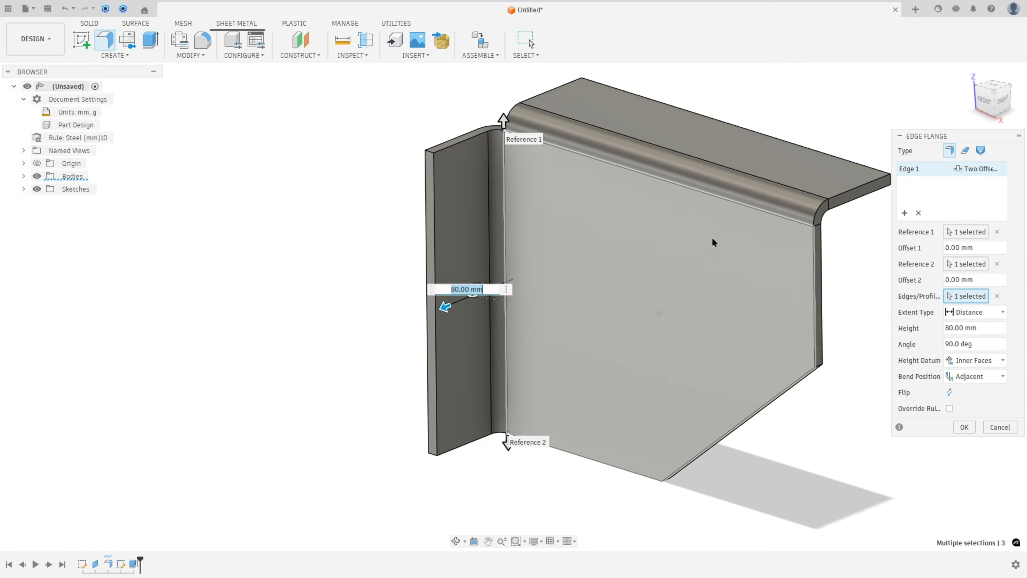
scroll(560, 190, "up", 2)
left_click_drag(546, 152, 548, 205)
middle_click_drag(503, 367, 504, 343)
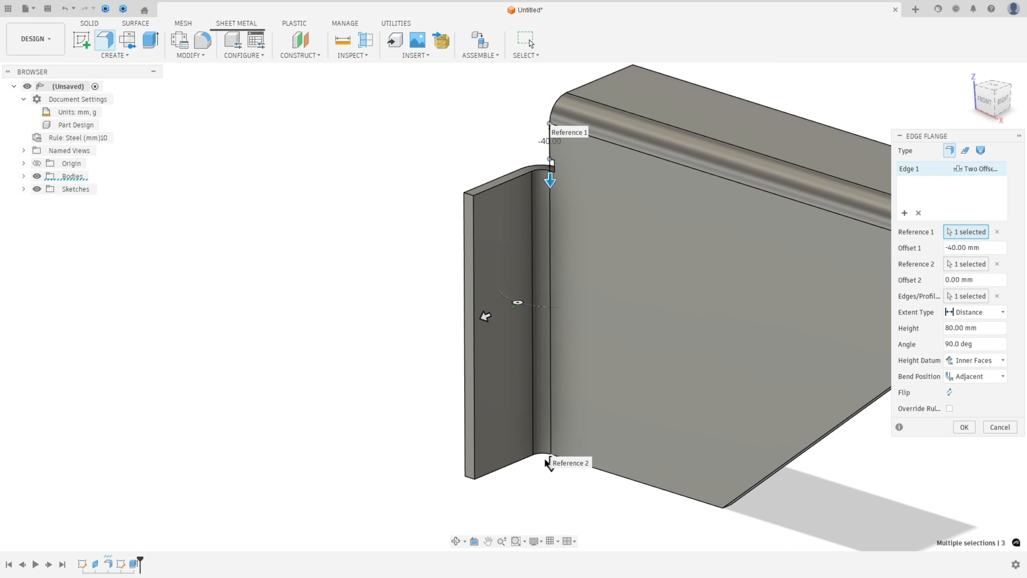
left_click_drag(547, 462, 550, 417)
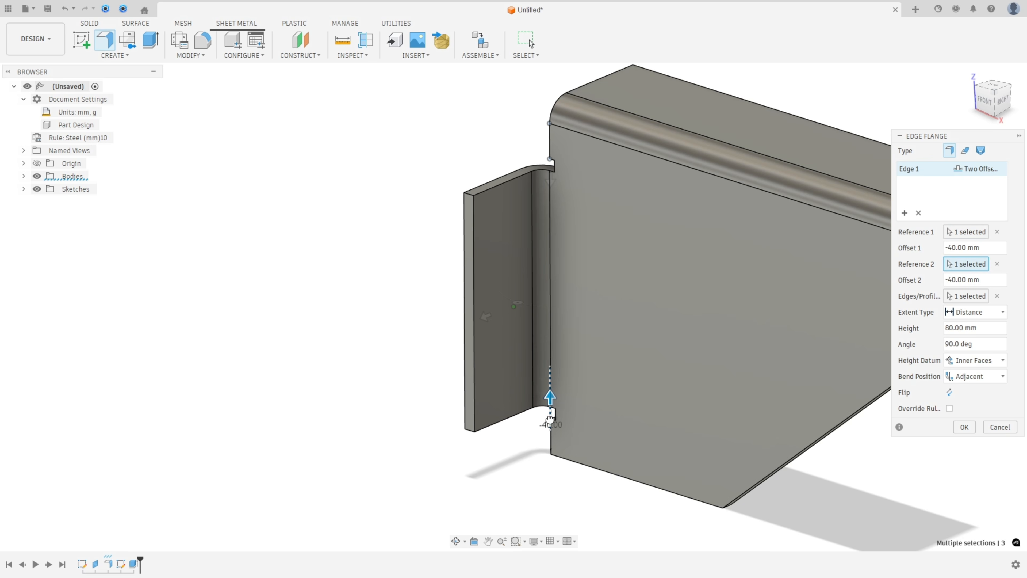
left_click(968, 248)
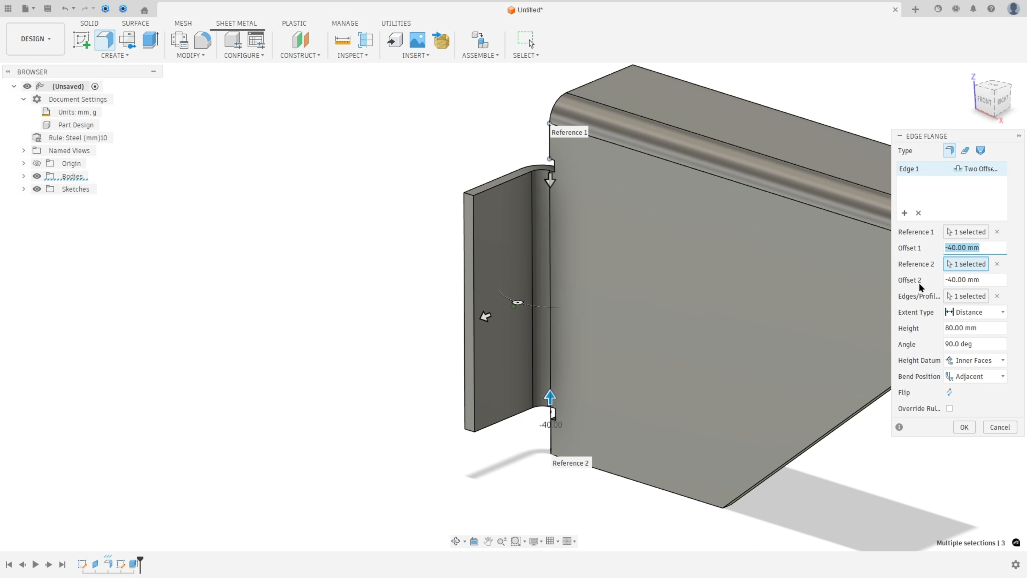
Override the flange's bend relief with a relief width of 50 mm and create the side flange.
middle_click_drag(699, 273, 627, 191, "shift")
scroll(626, 190, "up", 3)
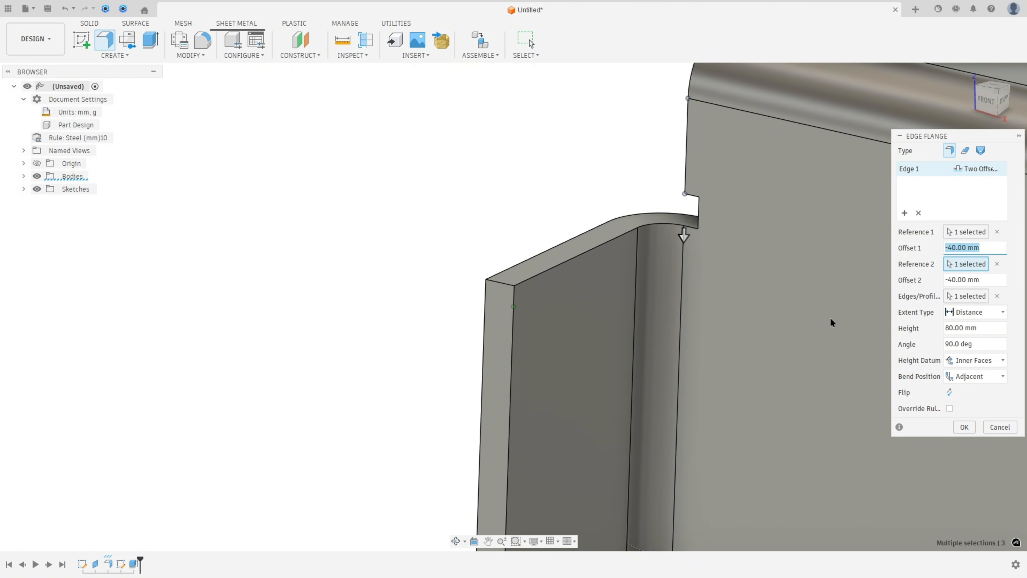
left_click(949, 408)
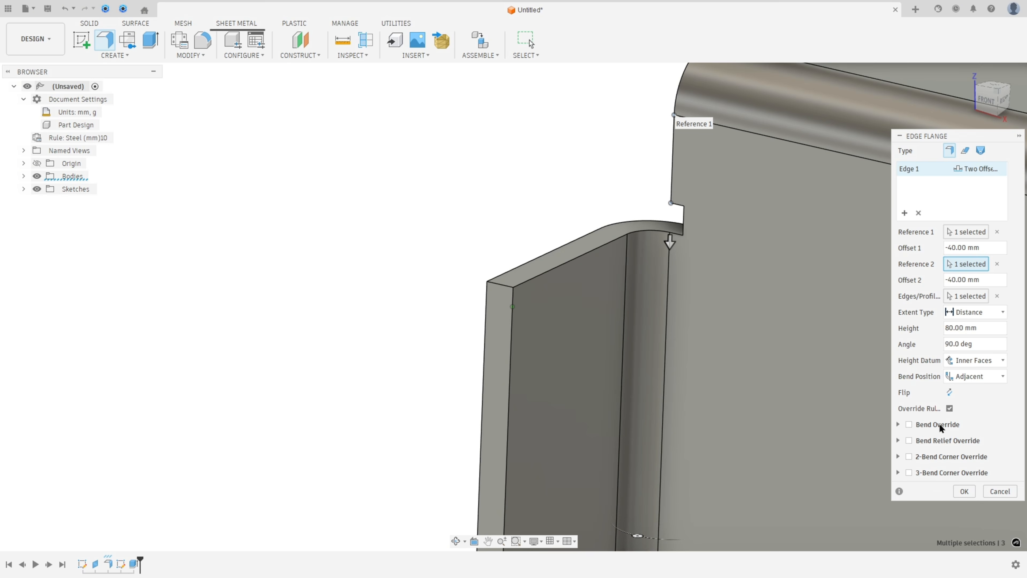
left_click(906, 438)
scroll(921, 430, "down", 1)
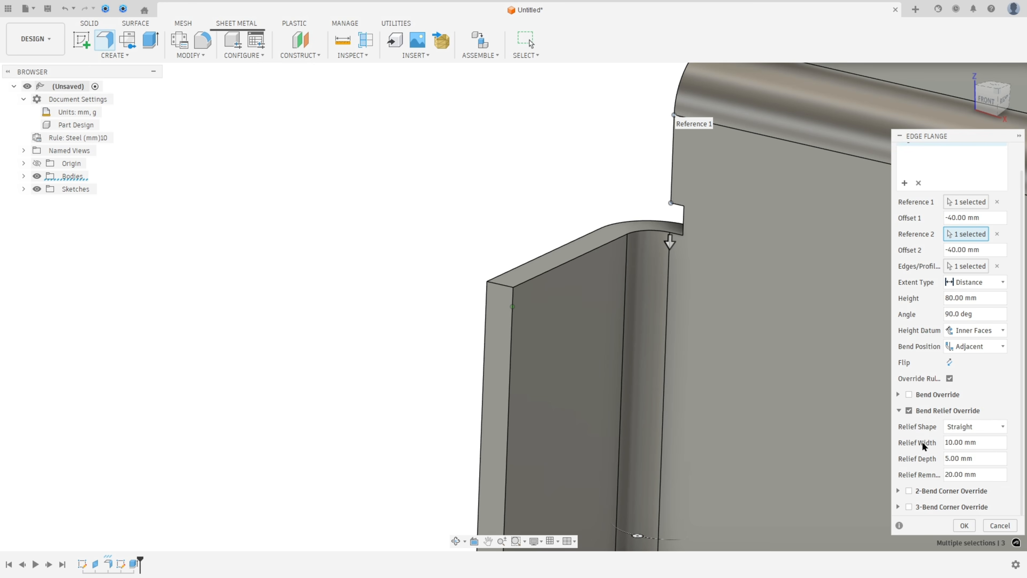
left_click(950, 441)
type("50")
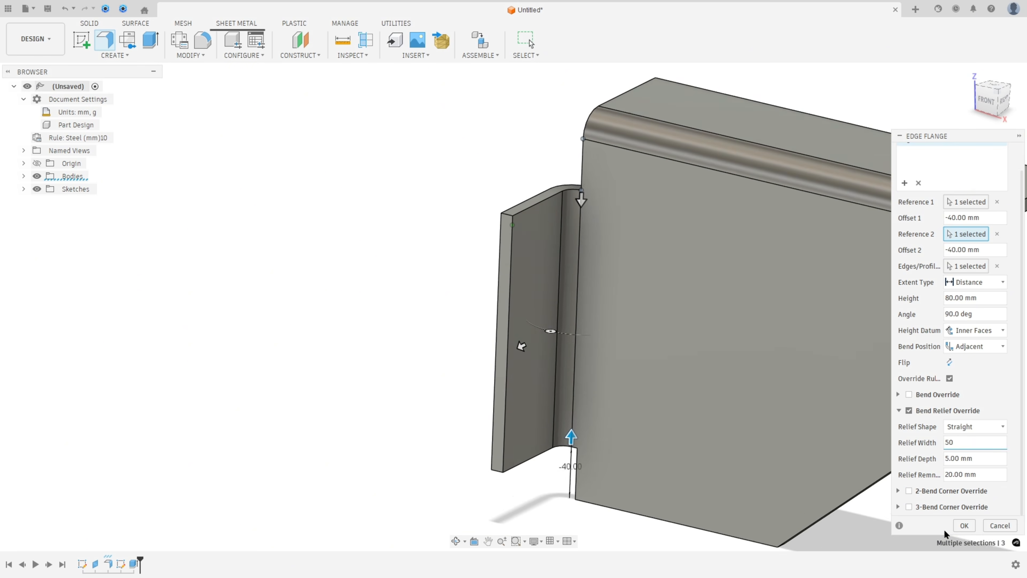
left_click(963, 525)
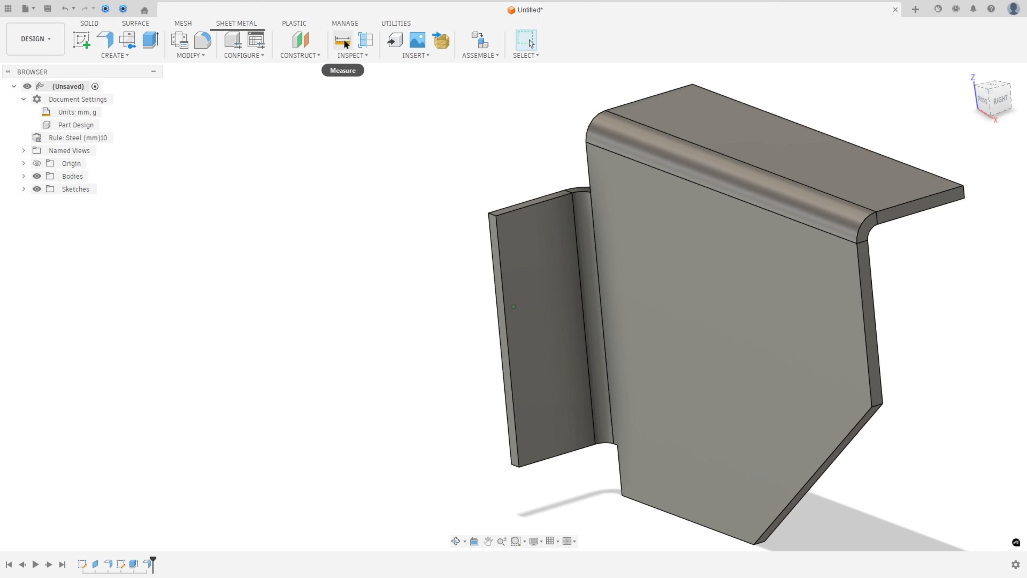
Measure the distance between the front plate's face and the side flange's outer edge face.
left_click(342, 43)
left_click(685, 261)
scroll(605, 269, "up", 3)
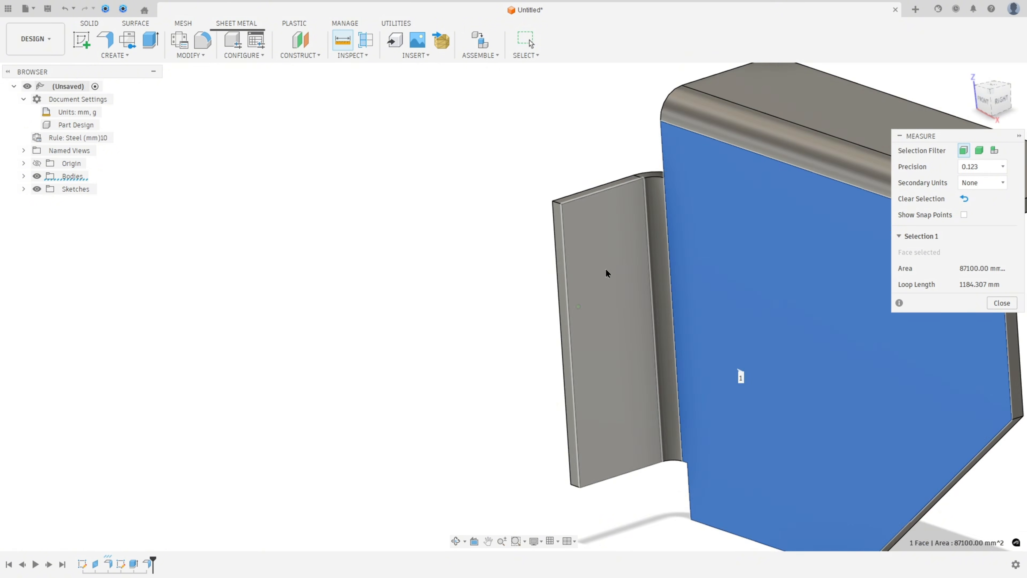
left_click(642, 243)
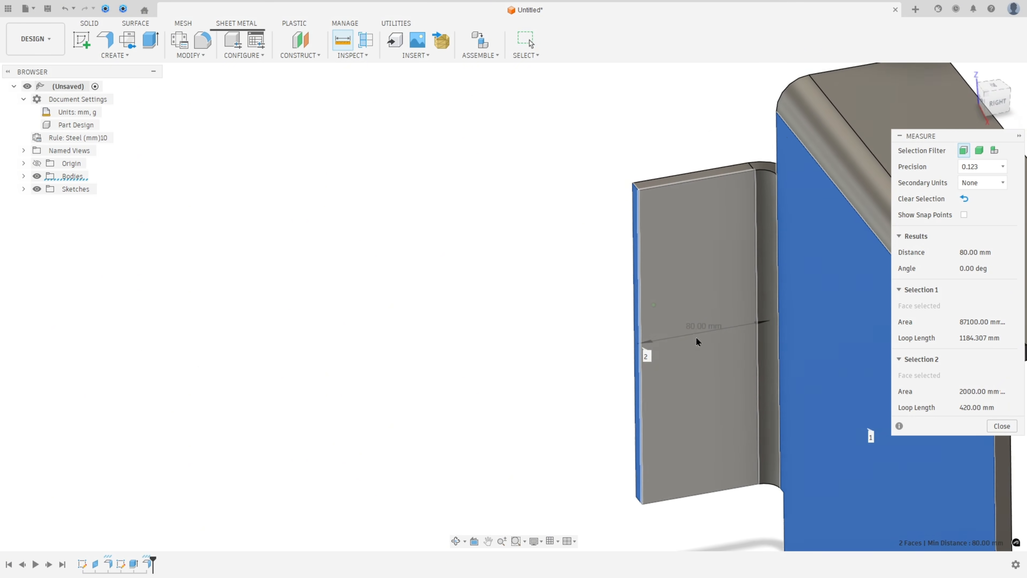
left_click(539, 336)
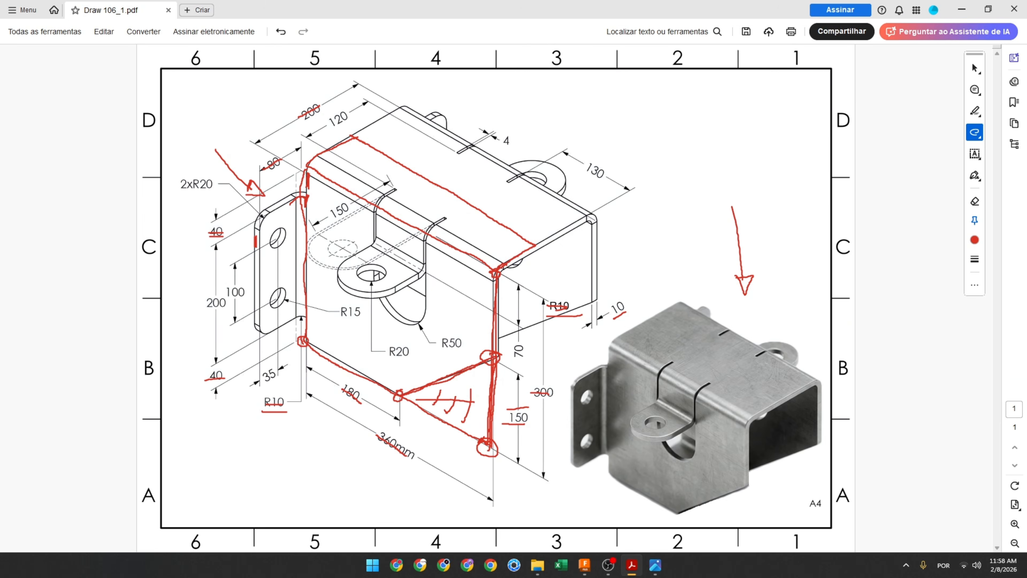
In the PDF drawing, trace the side flange's two rounded corners and underline the 2xR20 note.
left_click_drag(268, 211, 255, 225)
left_click_drag(256, 327, 274, 335)
left_click_drag(192, 188, 219, 192)
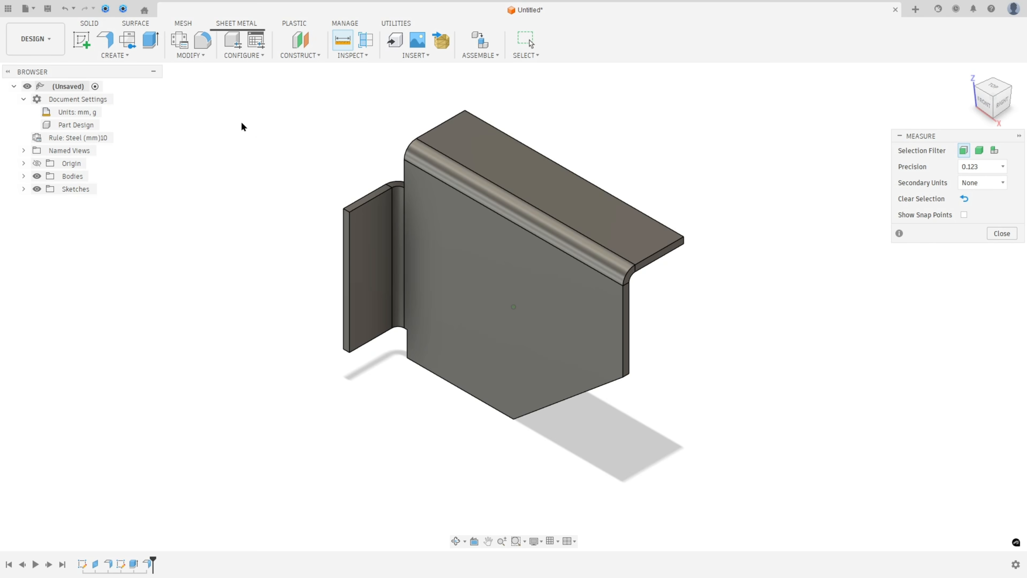
In Fusion, fillet the side flange's two outer corners with a 20 mm radius.
left_click(200, 40)
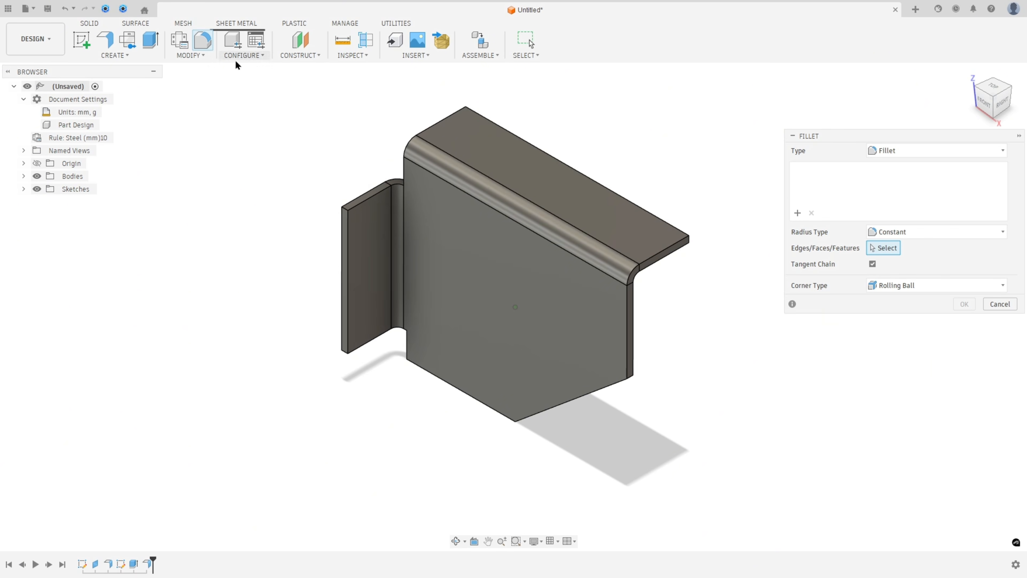
scroll(440, 161, "up", 8)
left_click(548, 141)
middle_click_drag(548, 141, 502, 499, "shift")
left_click(512, 501)
scroll(658, 447, "down", 3)
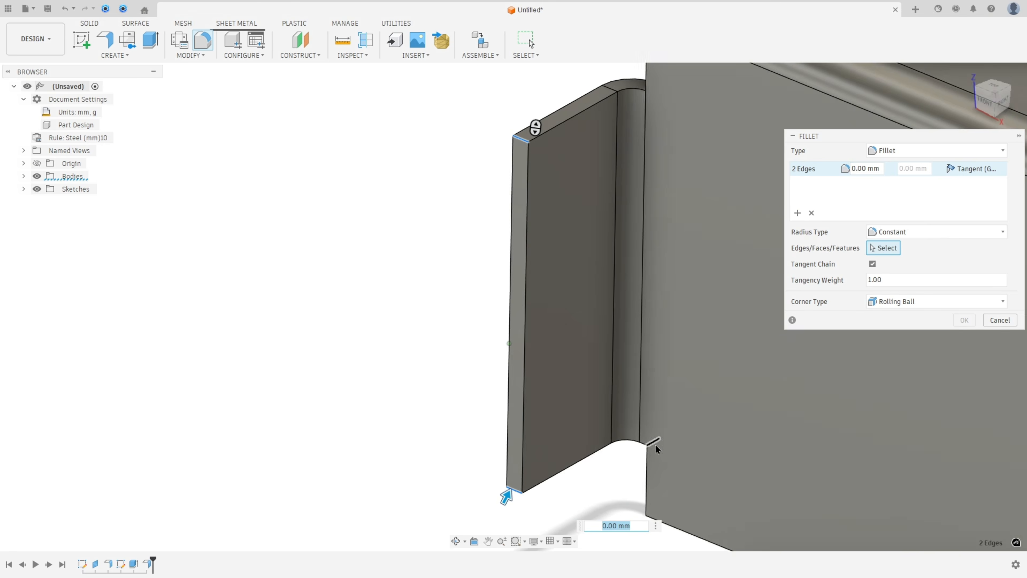
type("20")
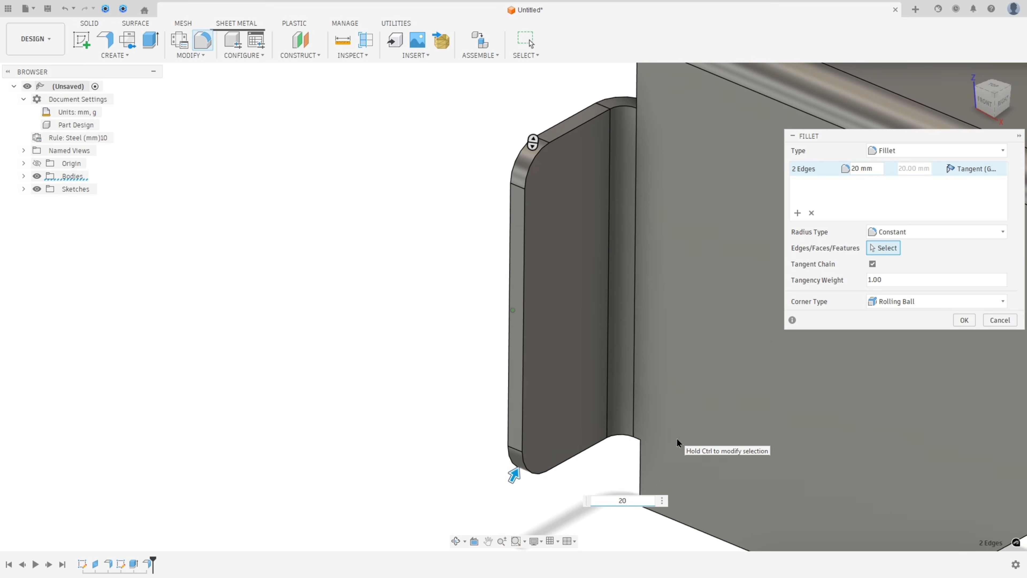
left_click(965, 321)
scroll(756, 359, "down", 5)
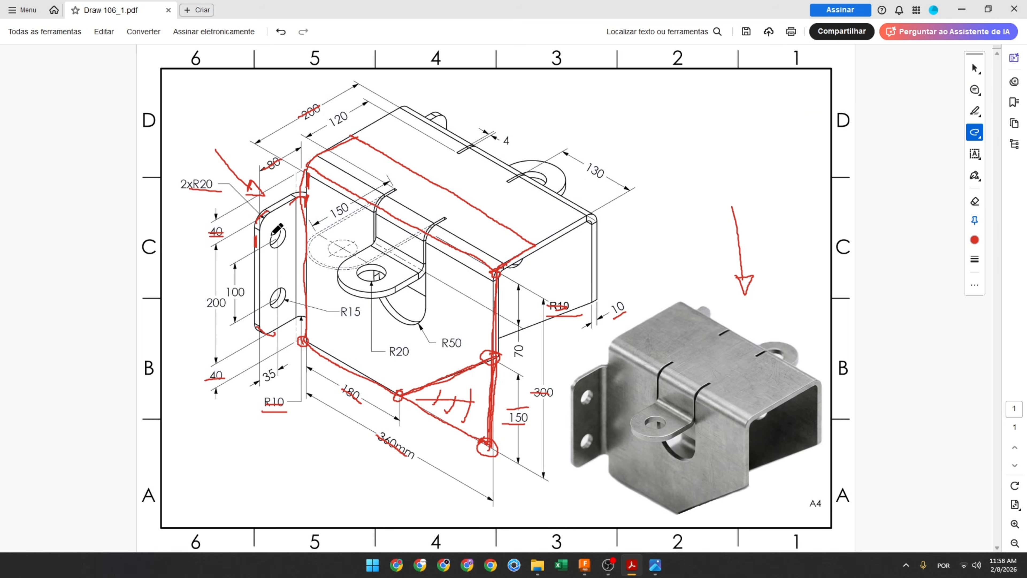
In the PDF drawing, circle the side flange's two holes and mark their R15 radius and 35 mm edge distance.
mouse_move(278, 229)
left_mouse_down()
mouse_move(269, 243)
mouse_move(284, 230)
left_mouse_up()
mouse_move(282, 288)
left_mouse_down()
mouse_move(272, 301)
mouse_move(286, 292)
mouse_move(284, 309)
mouse_move(351, 318)
left_mouse_up()
left_click_drag(304, 349, 305, 342)
left_click_drag(260, 303, 260, 310)
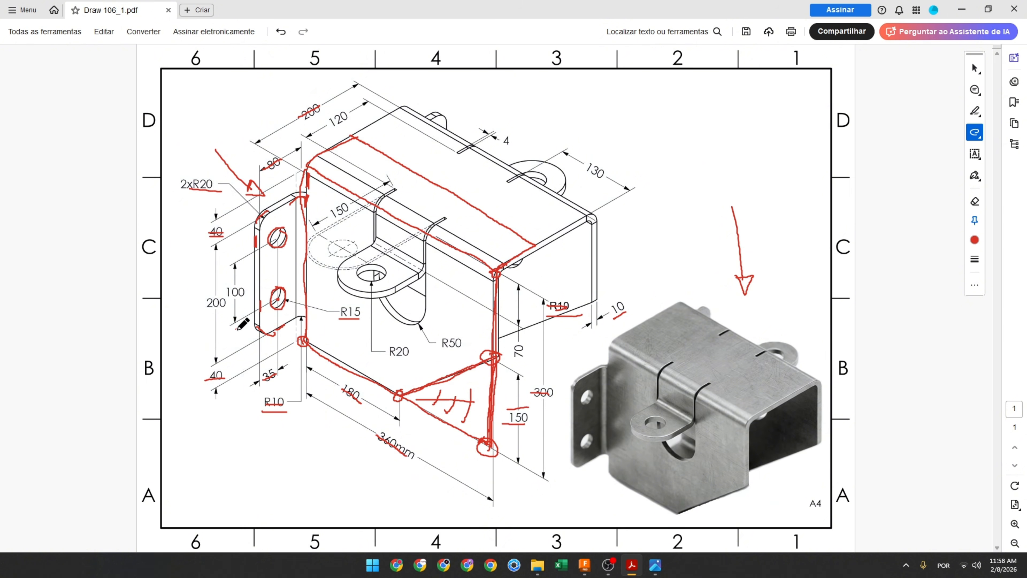
Strike through the 100 and 200 mm dimensions, note 50 mm beyond each hole, and return to Fusion.
left_click_drag(245, 332, 246, 328)
left_click_drag(225, 292, 247, 292)
left_click_drag(229, 245, 235, 253)
left_click_drag(247, 243, 246, 253)
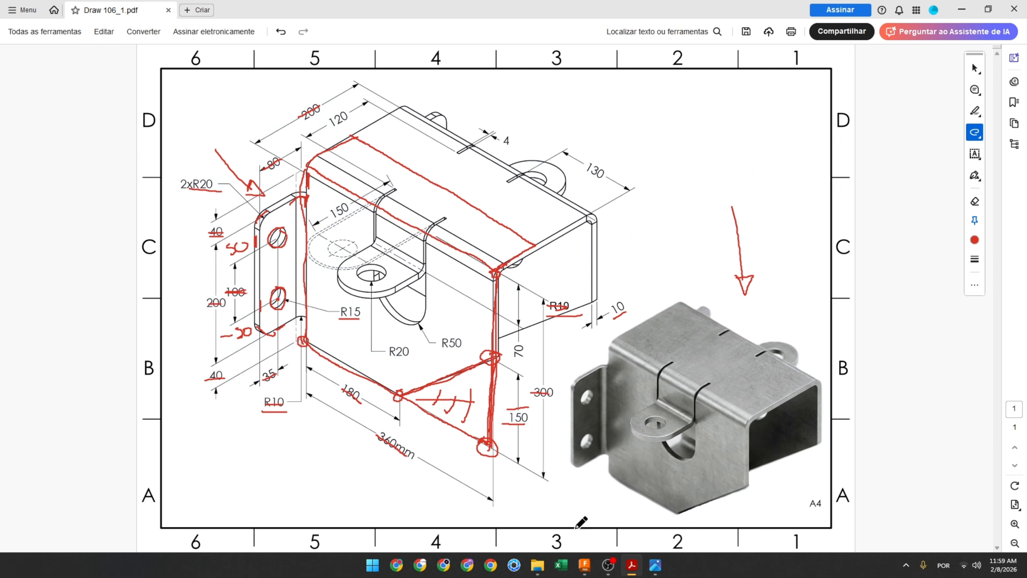
left_click(585, 564)
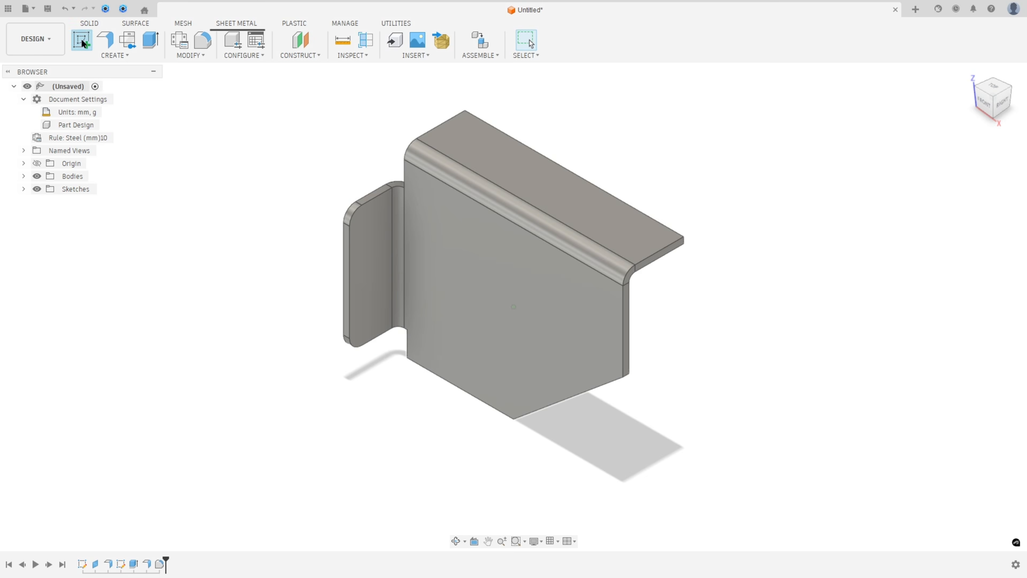
Start a sketch on the side flange's flat face and project the face outline into it.
left_click(81, 40)
left_click(366, 273)
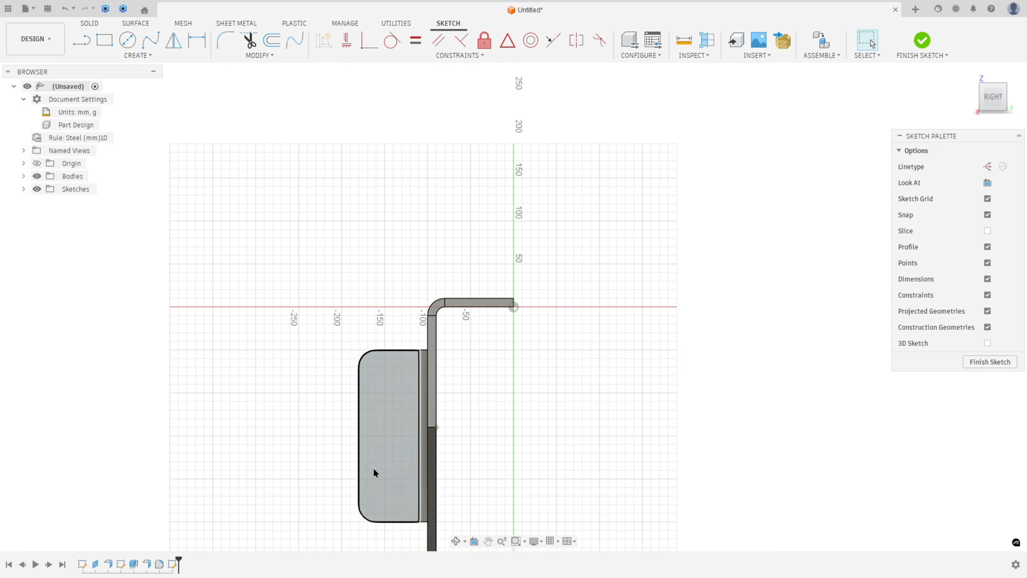
left_click(133, 56)
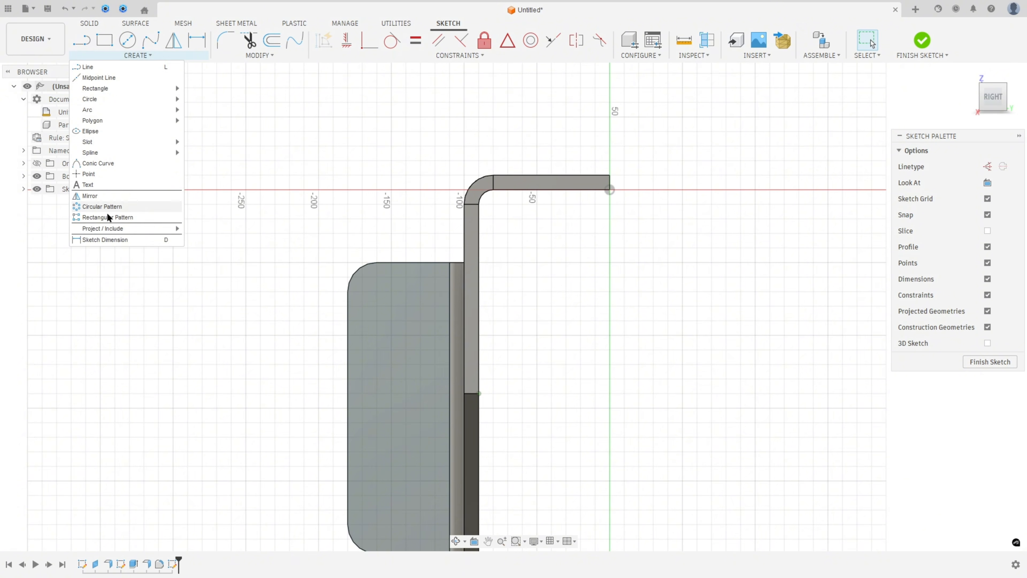
mouse_move(114, 229)
left_click(197, 233)
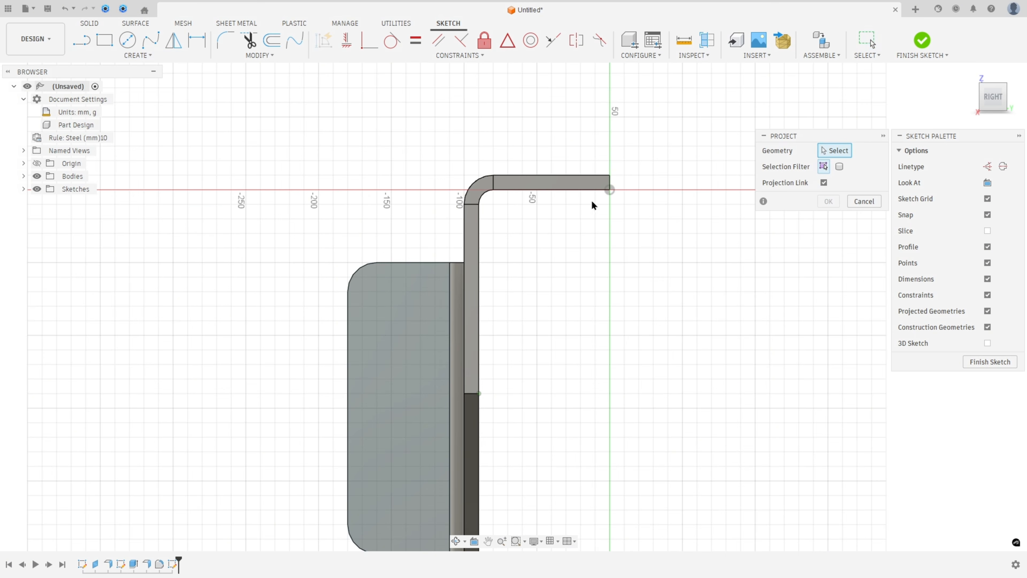
left_click(396, 351)
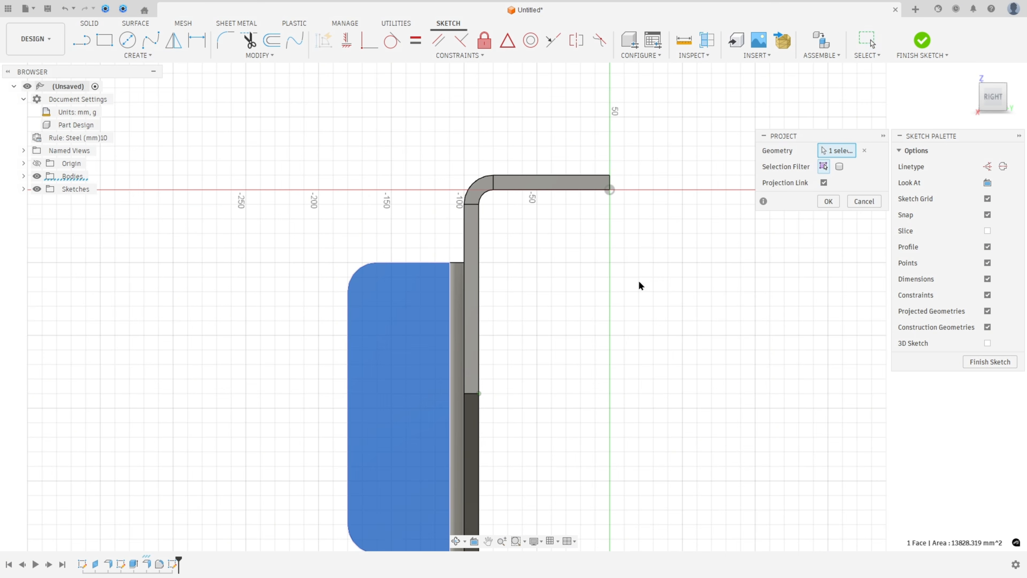
left_click(825, 202)
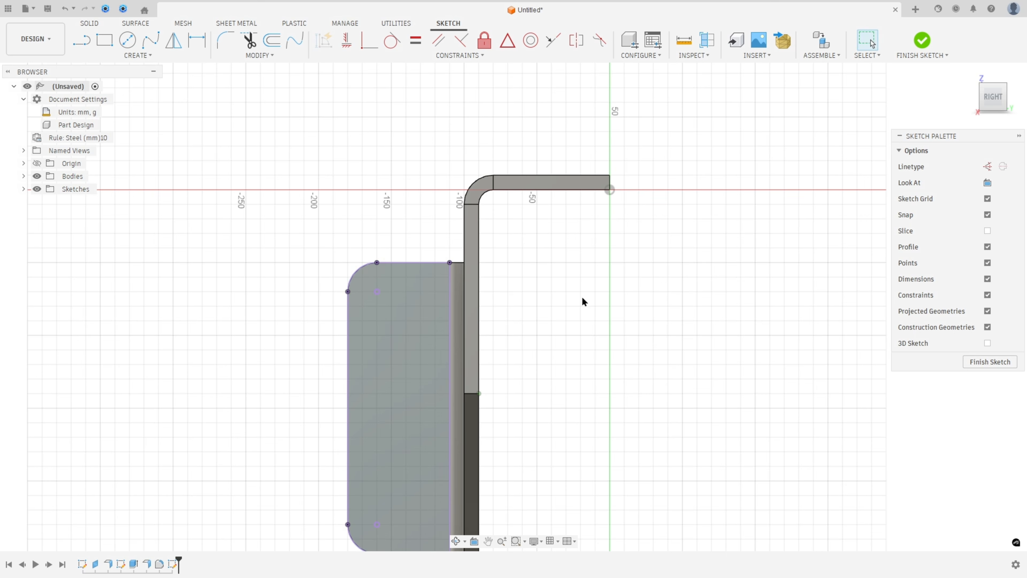
Draw two 30 mm diameter circles on the side flange, one near its lower end and one near its upper end.
key("c")
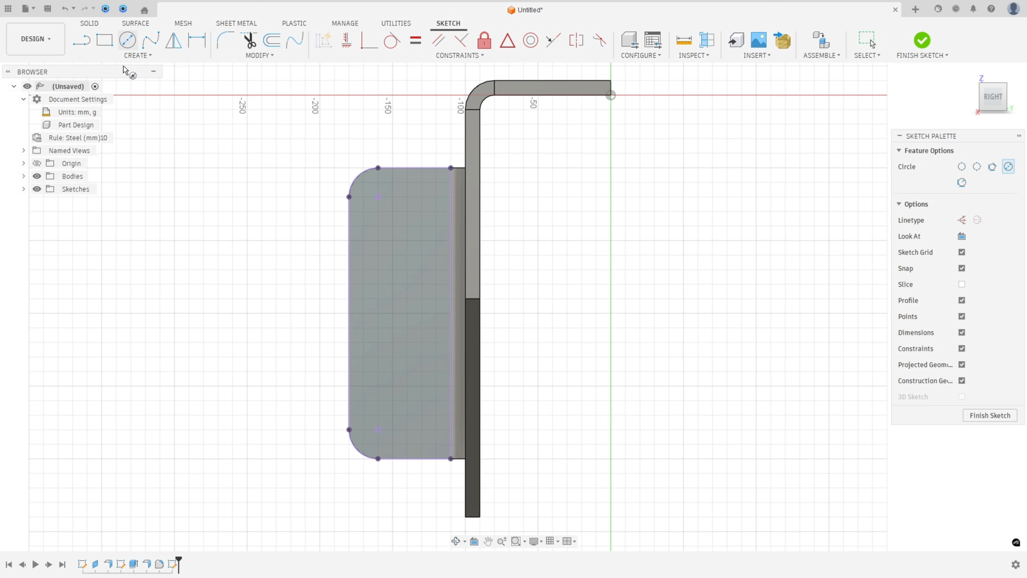
scroll(366, 390, "up", 2)
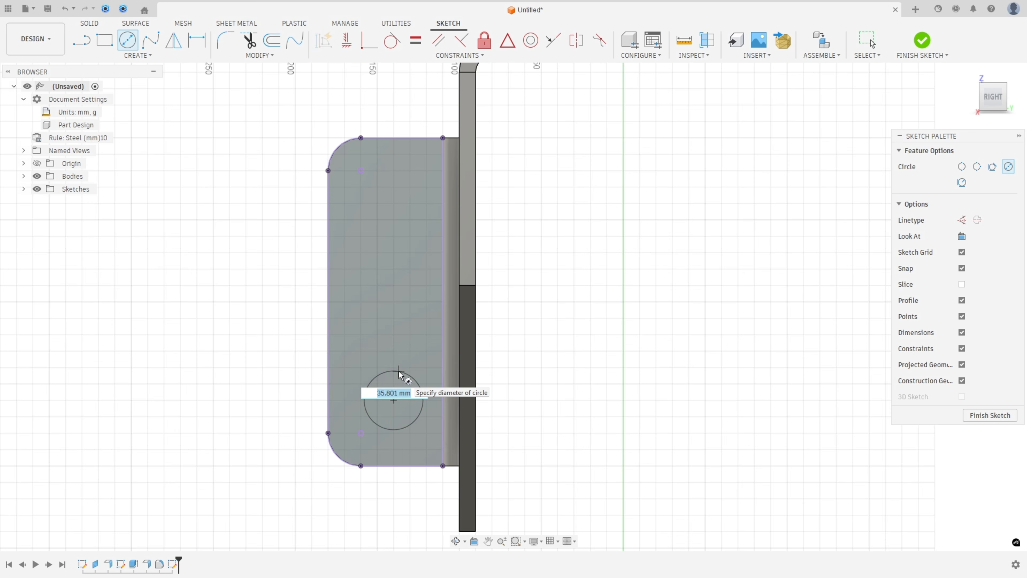
type("30")
key("Return")
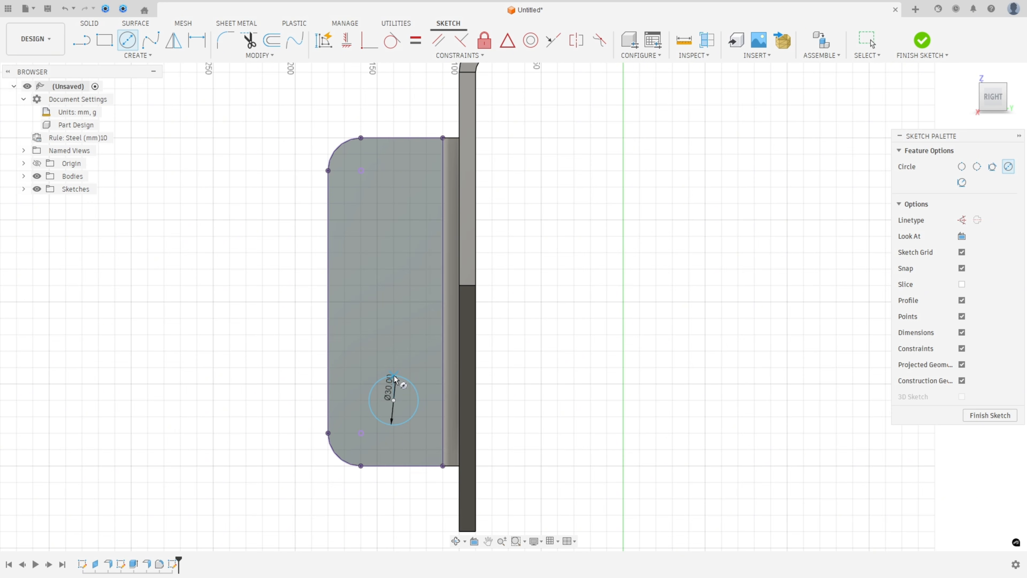
left_click(394, 203)
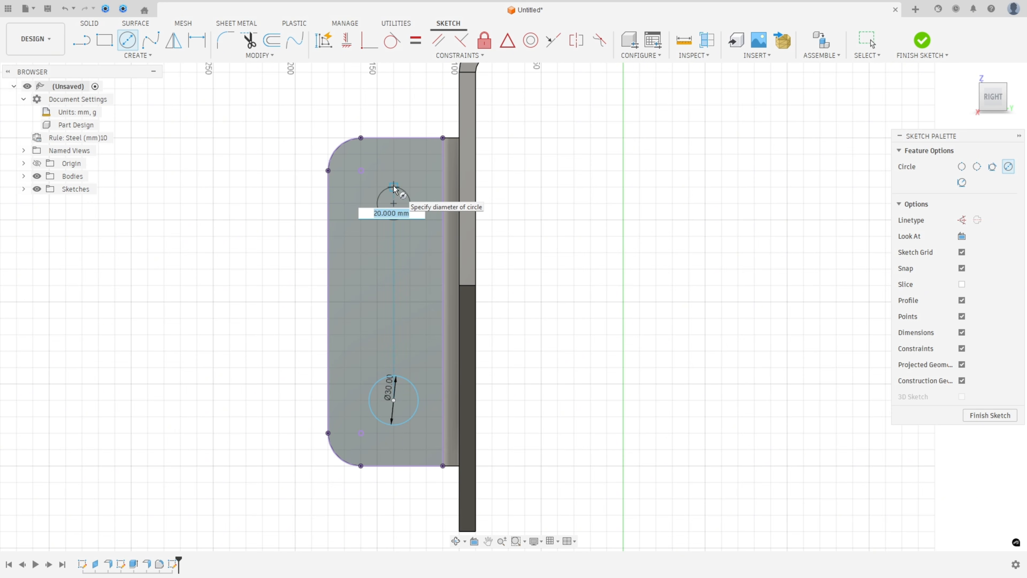
type("30")
key("Return")
key("Escape")
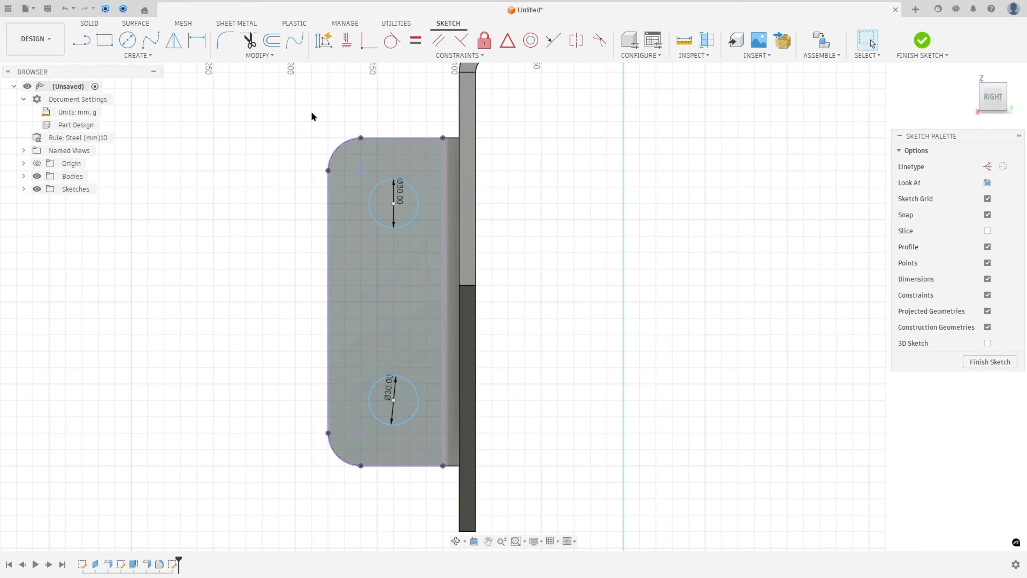
Dimension the lower circle's center 50 mm from the flange's bottom edge and 35 mm from its outer edge.
key("d")
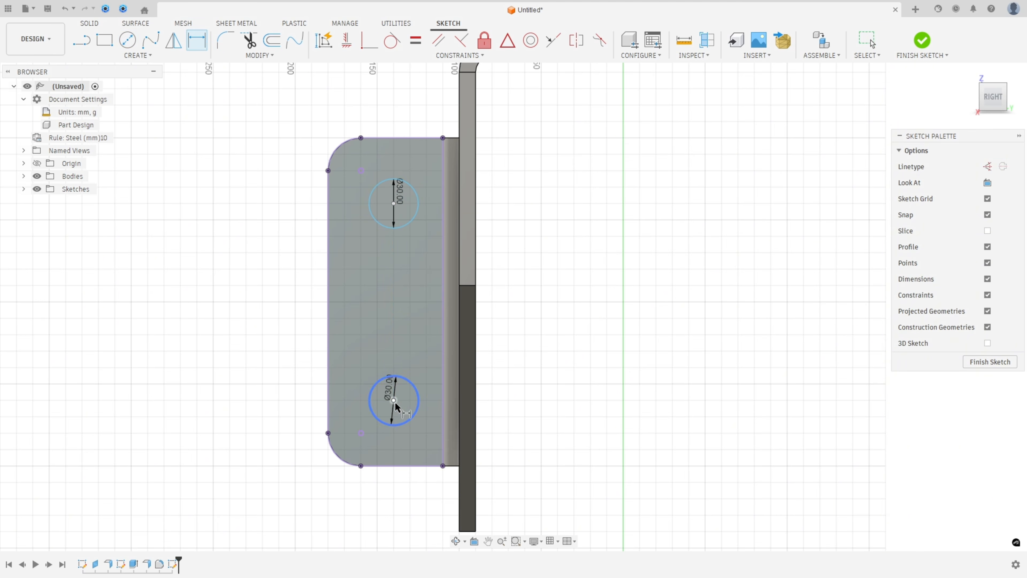
left_click(393, 400)
left_click(391, 464)
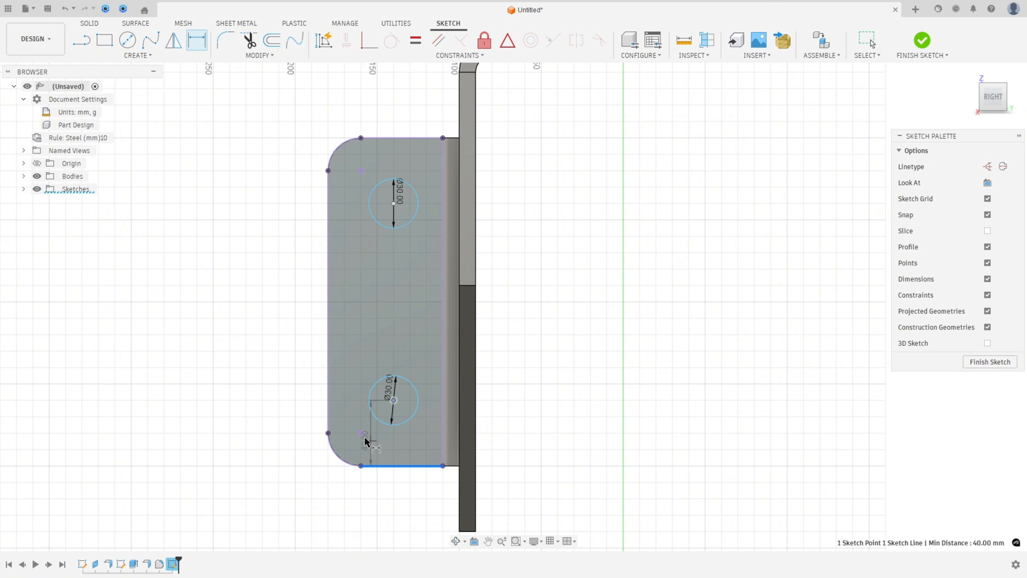
left_click(292, 433)
type("50")
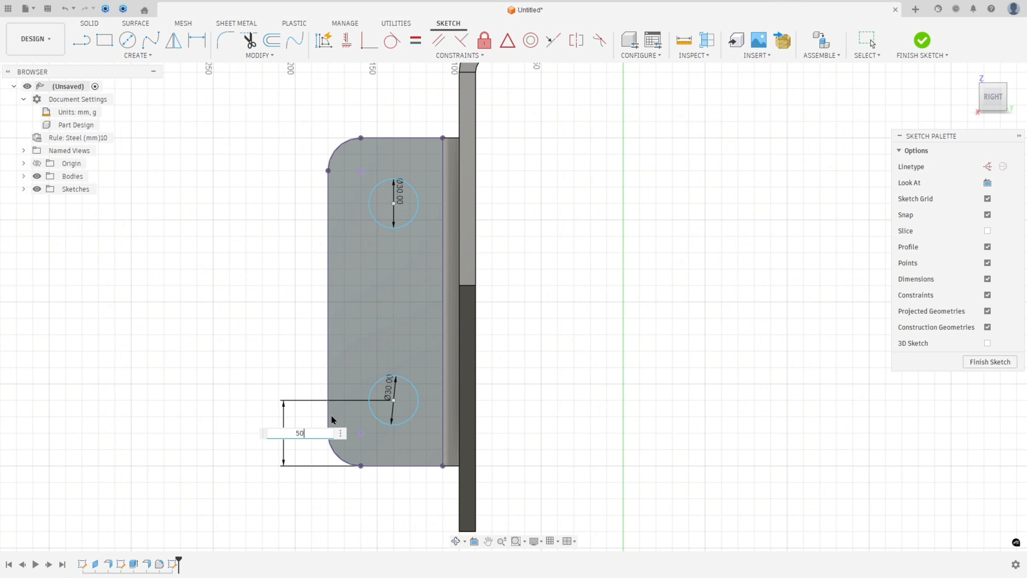
key("Return")
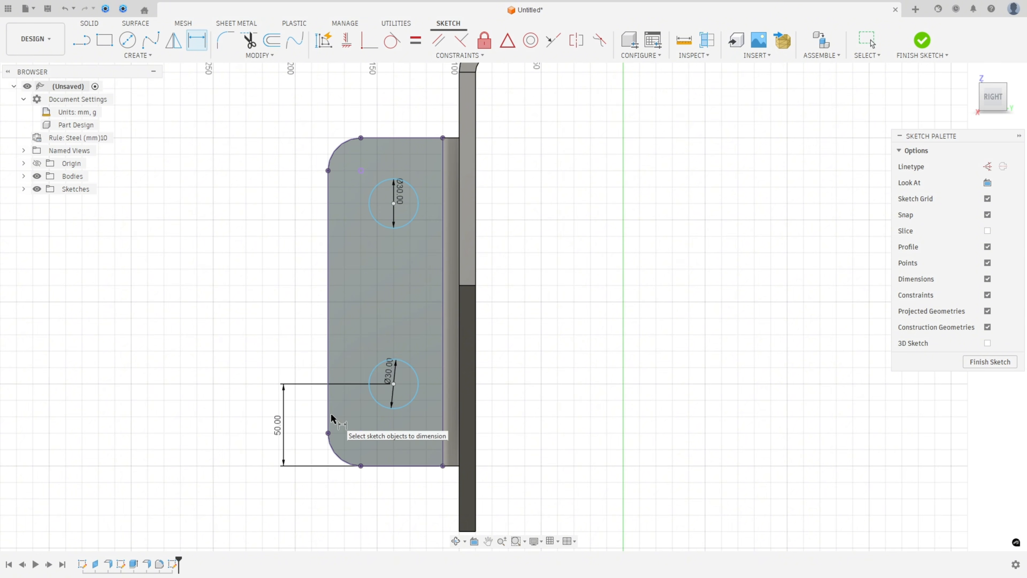
left_click(393, 384)
left_click(327, 399)
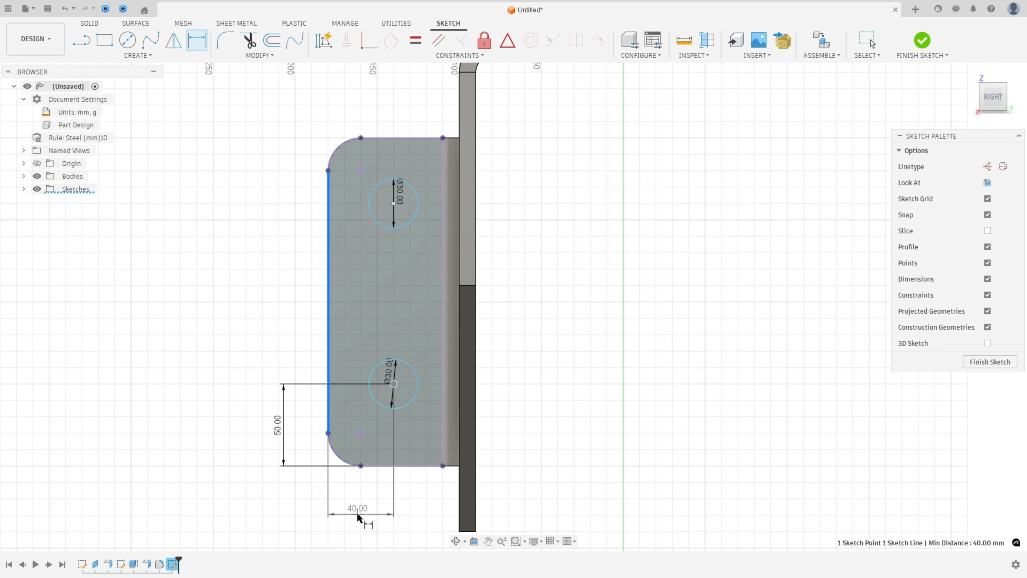
left_click(357, 512)
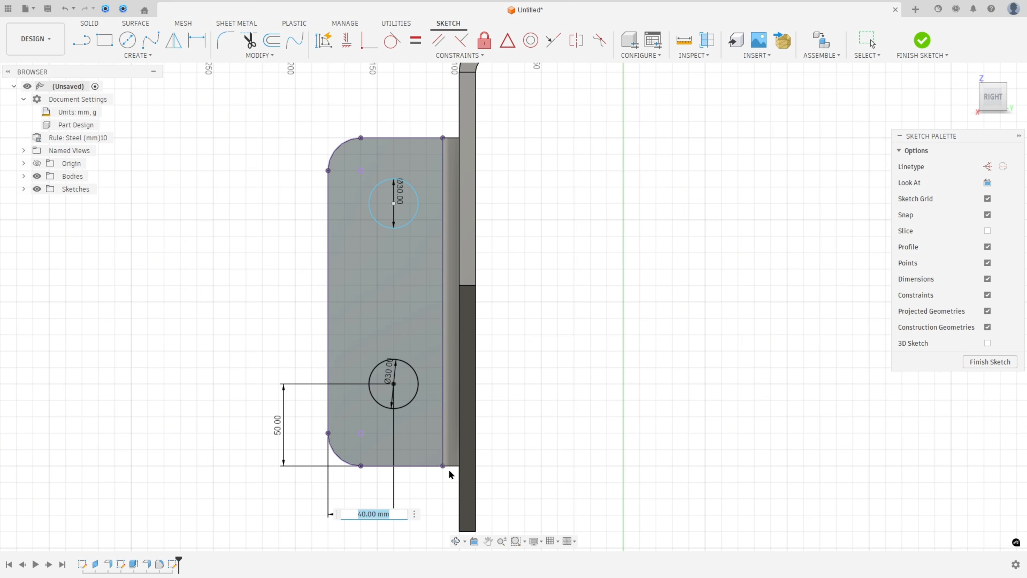
type("35")
key("Return")
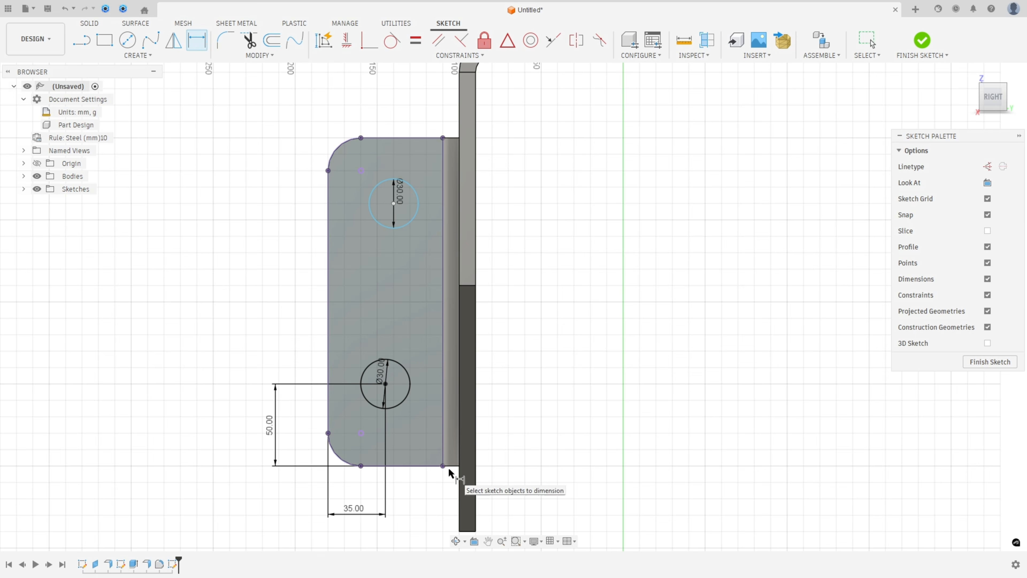
Set the vertical distance between the two circle centers to 100 mm.
left_click(382, 364)
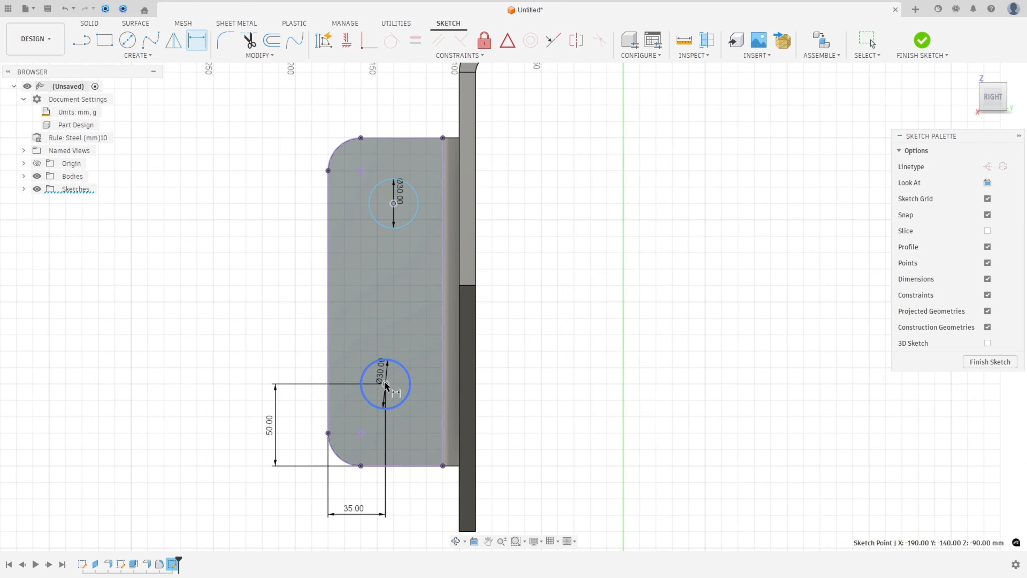
left_click(394, 203)
left_click(276, 302)
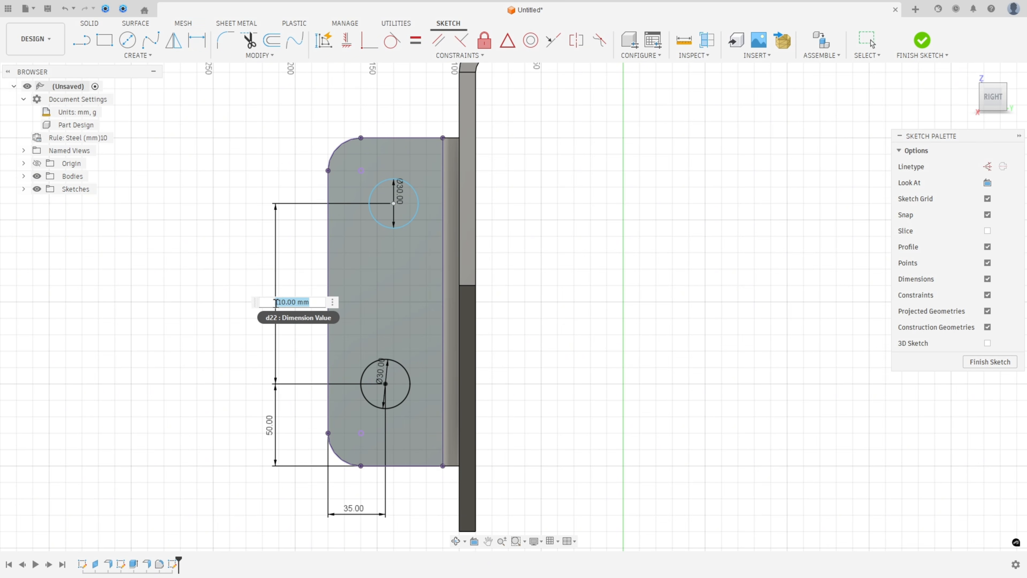
type("100")
key("Return")
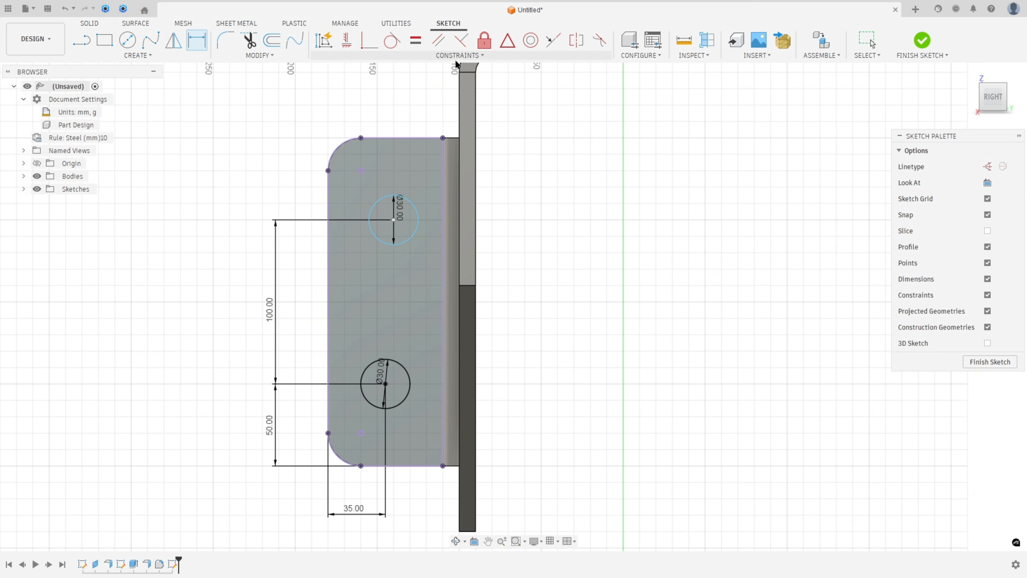
Align the two circle centers vertically, move both diameter dimensions outside the circles and finish the sketch.
left_click(346, 40)
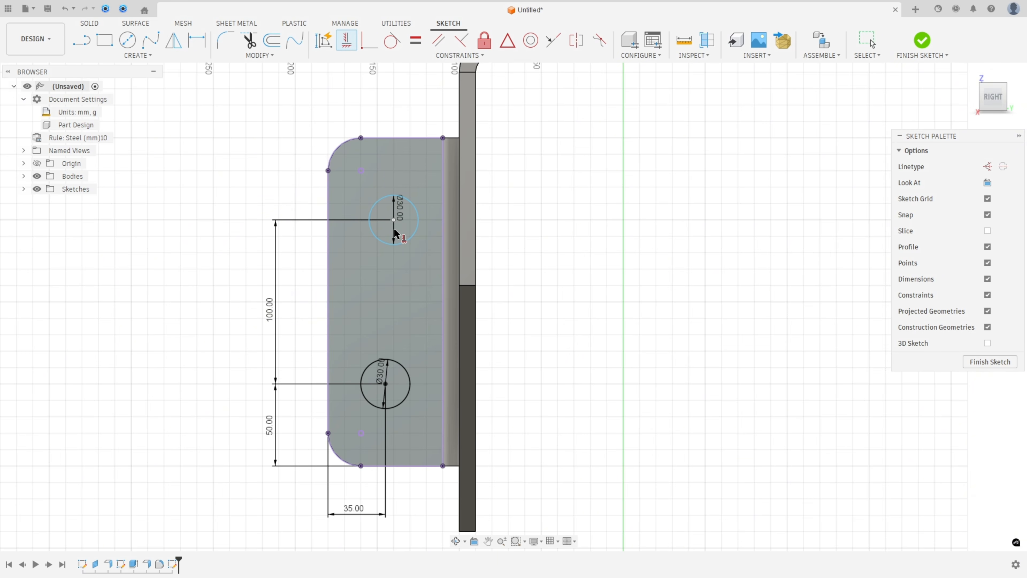
left_click(393, 220)
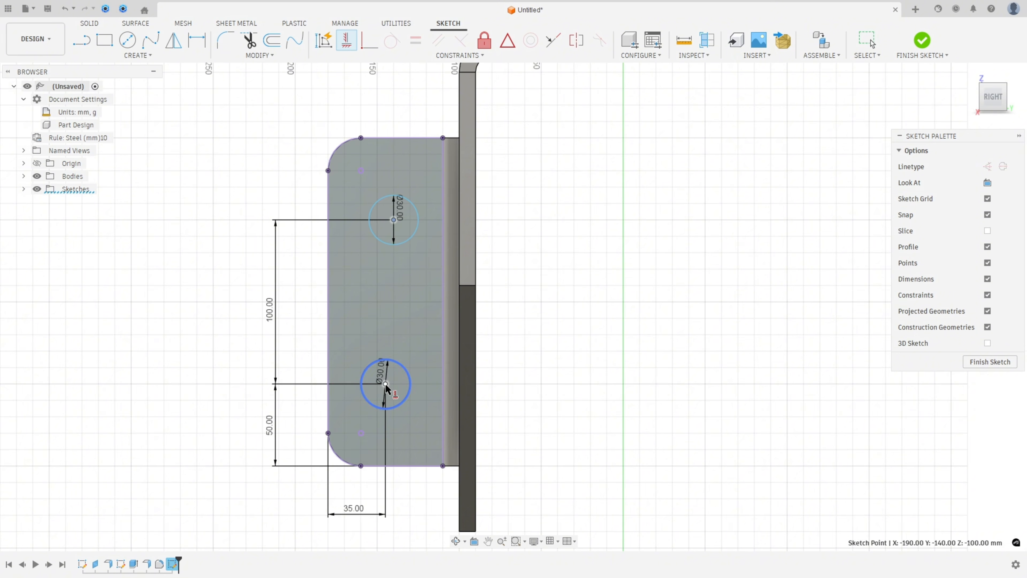
left_click(388, 398)
key("Escape")
left_click_drag(386, 377, 410, 355)
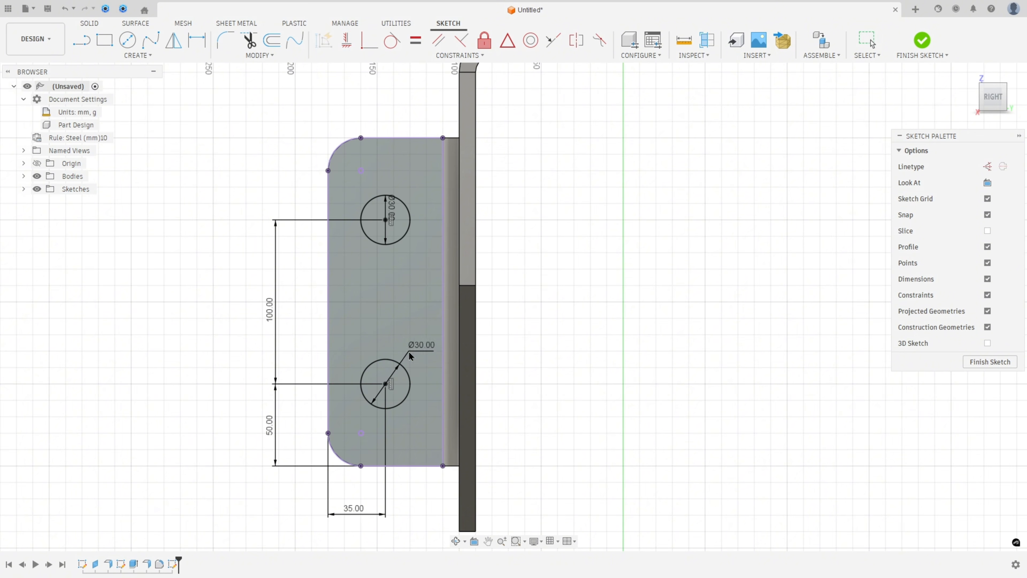
left_click_drag(390, 210, 411, 188)
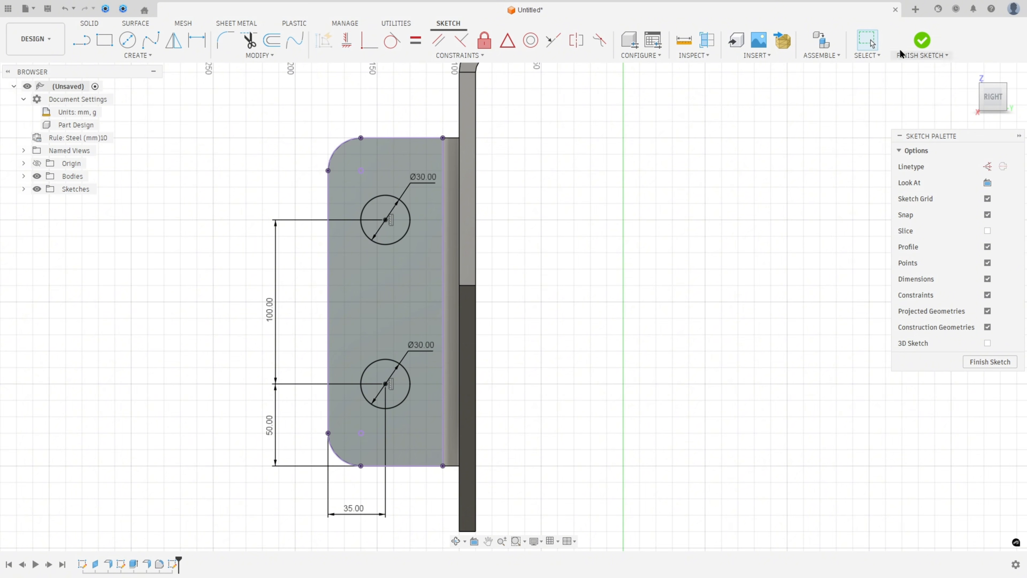
left_click(921, 42)
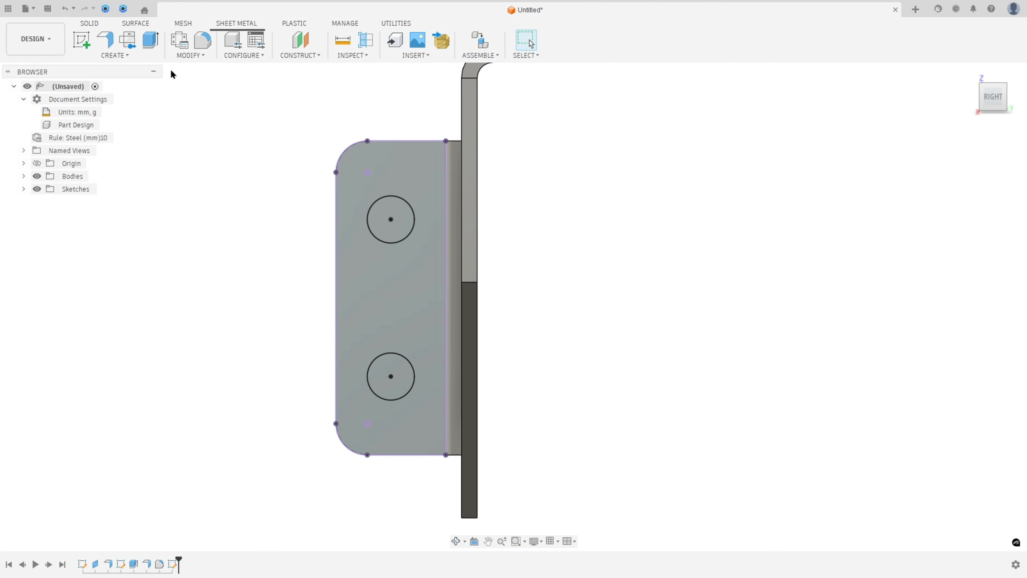
Extrude both circles as a cut with extent All, flipped to pass through the side flange.
left_click(151, 40)
left_click(327, 212)
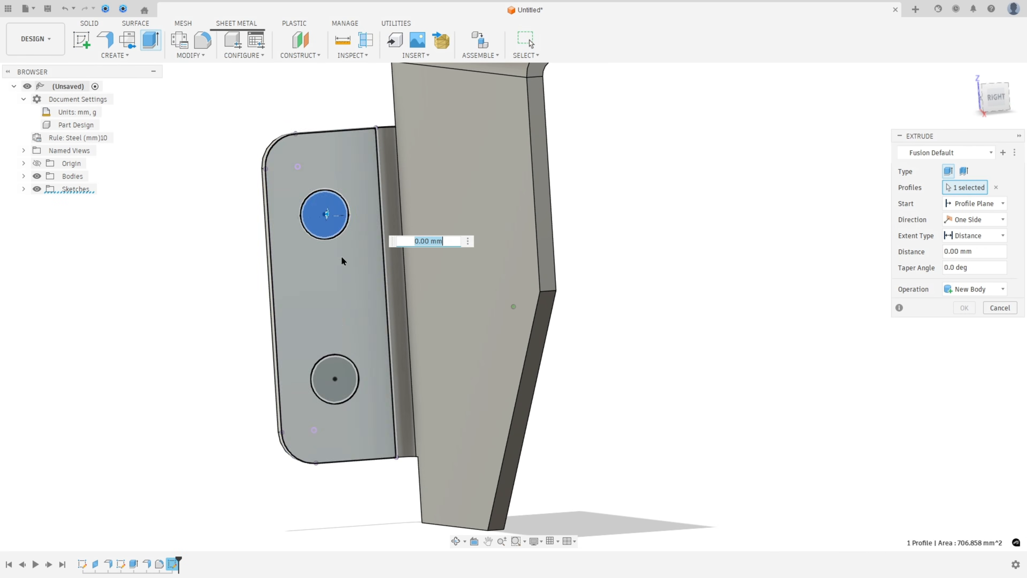
left_click(339, 382)
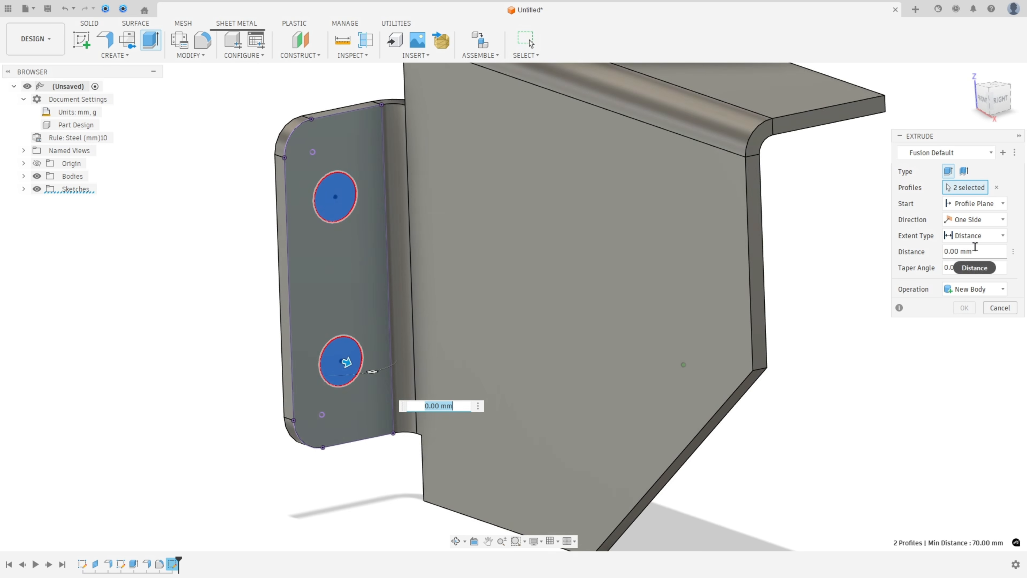
left_click(944, 235)
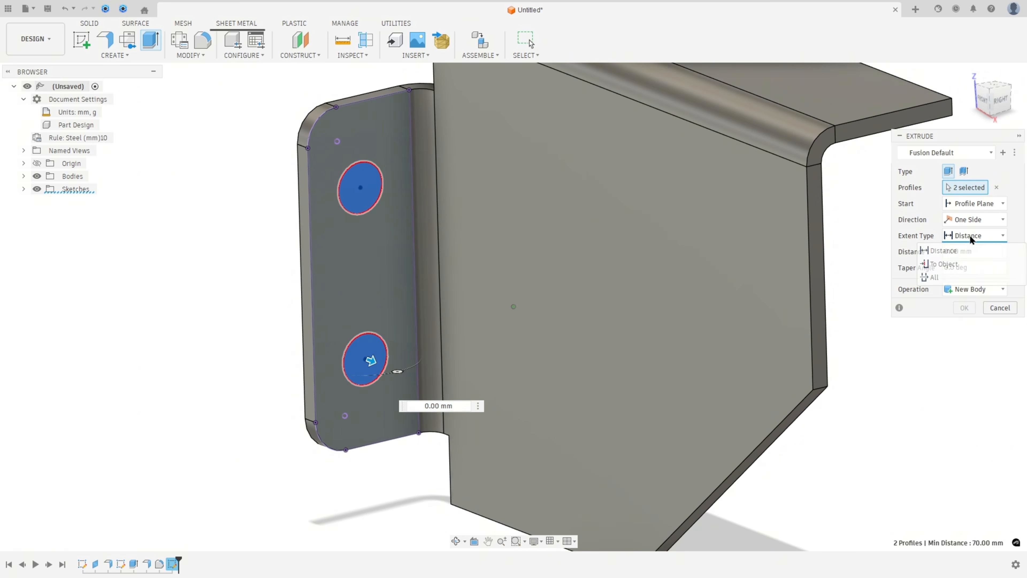
left_click(936, 275)
left_click(948, 251)
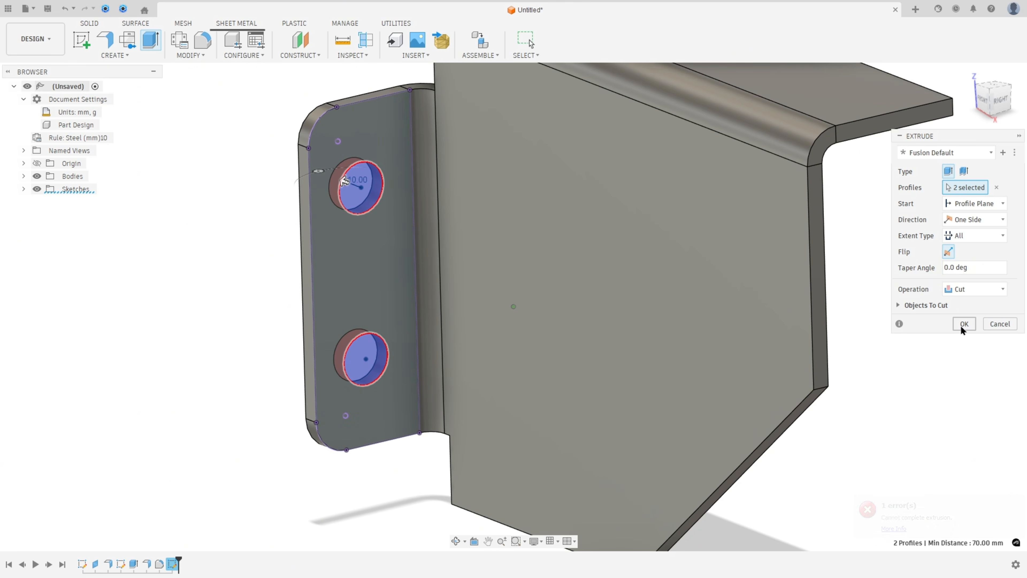
left_click(964, 324)
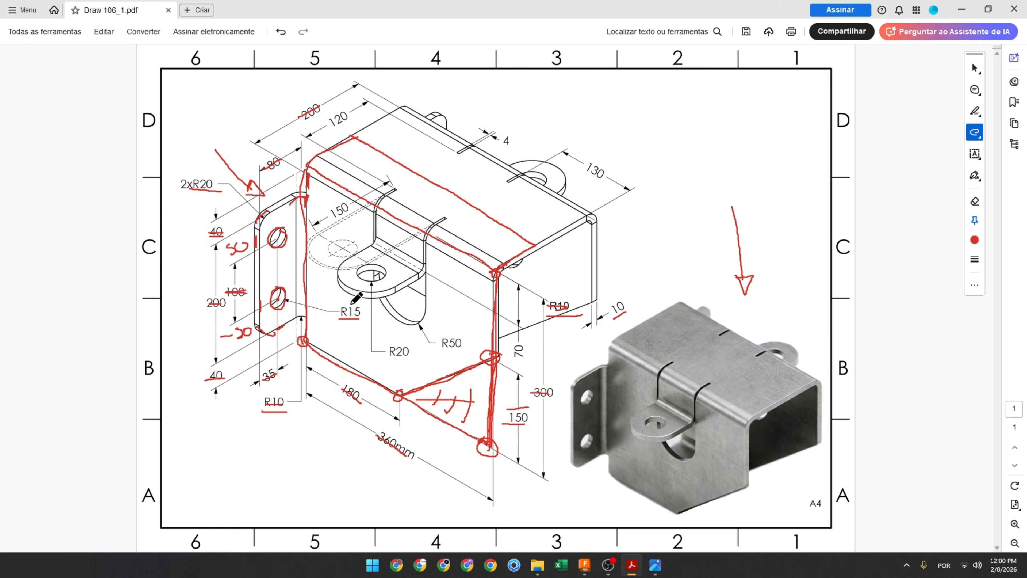
In the PDF drawing, undo all the red markup strokes until the sheet is clean.
mouse_move(427, 191)
left_mouse_down()
mouse_move(389, 184)
mouse_move(374, 323)
mouse_move(458, 231)
mouse_move(418, 206)
left_mouse_up()
key("ctrl+z")
key("ctrl+z")
key("ctrl+z")
key("ctrl+z")
key("ctrl+z")
key("ctrl+z")
key("ctrl+z")
key("ctrl+z")
key("ctrl+z")
key("ctrl+z")
key("ctrl+z")
key("ctrl+z")
key("ctrl+z")
key("ctrl+z")
key("ctrl+z")
key("ctrl+z")
key("ctrl+z")
key("ctrl+z")
key("ctrl+z")
key("ctrl+z")
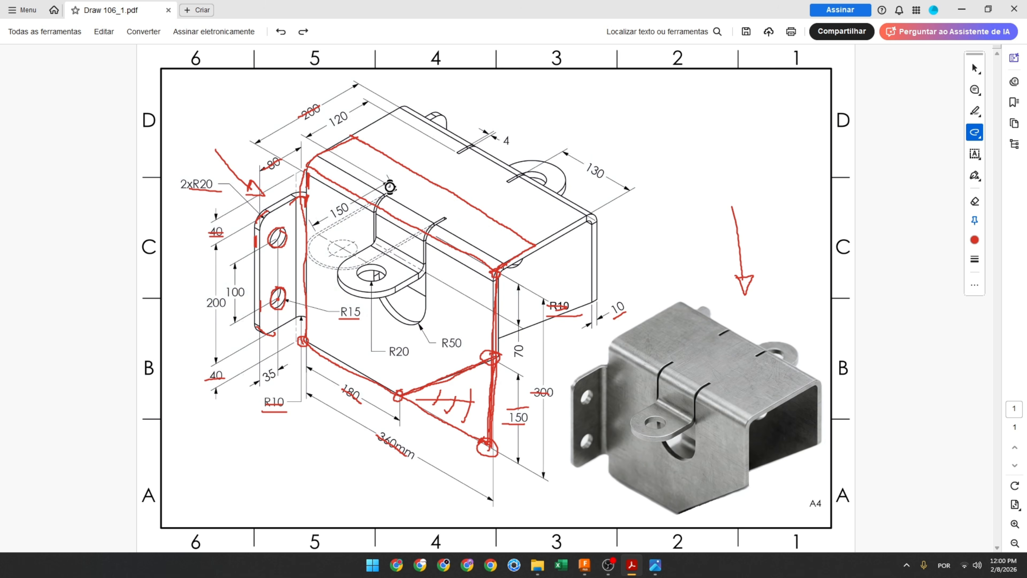
key("ctrl+z")
key("ctrl+z")
key("ctrl+z")
key("ctrl+z")
key("ctrl+z")
key("ctrl+z")
key("ctrl+z")
key("ctrl+z")
key("ctrl+z")
key("ctrl+z")
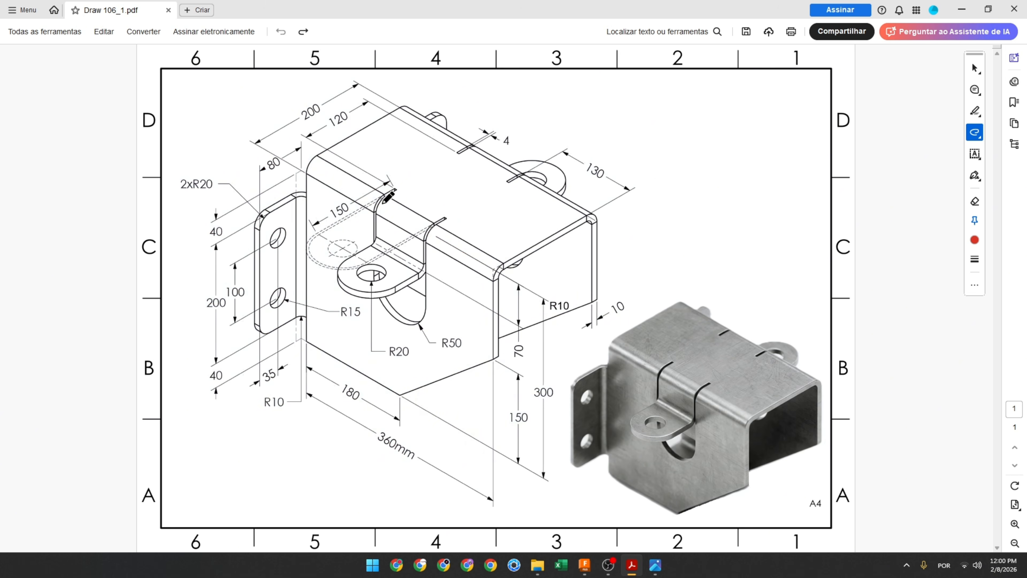
scroll(389, 197, "up", 2, "ctrl")
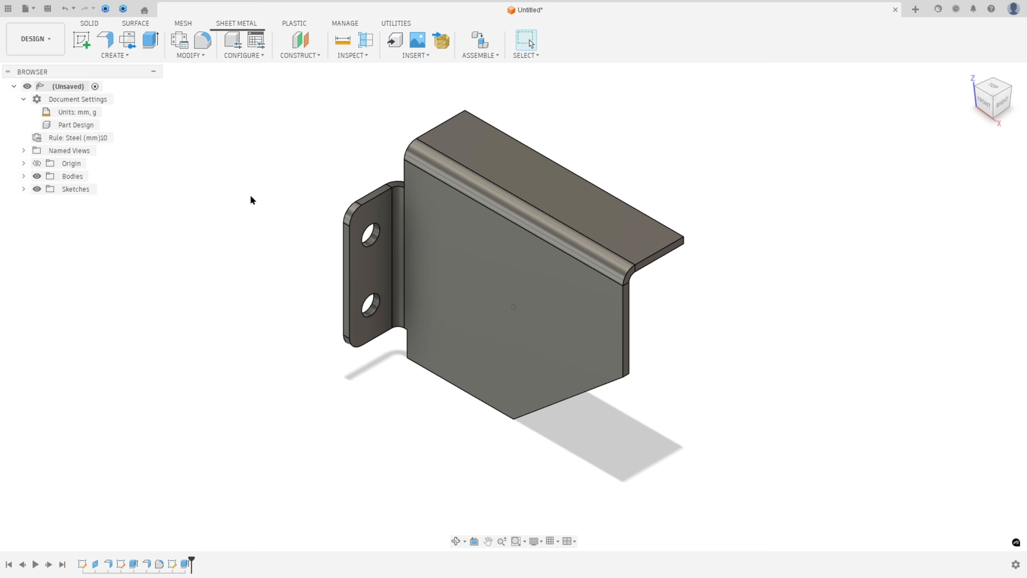
Unfold all bends of the bracket, keeping the top flange face as the stationary entity.
left_click(190, 55)
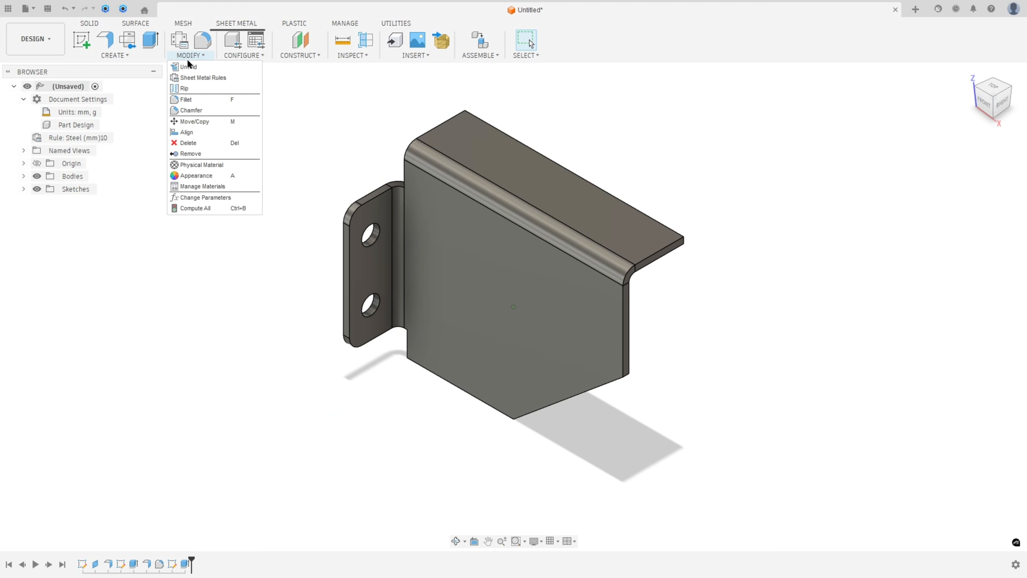
left_click(189, 68)
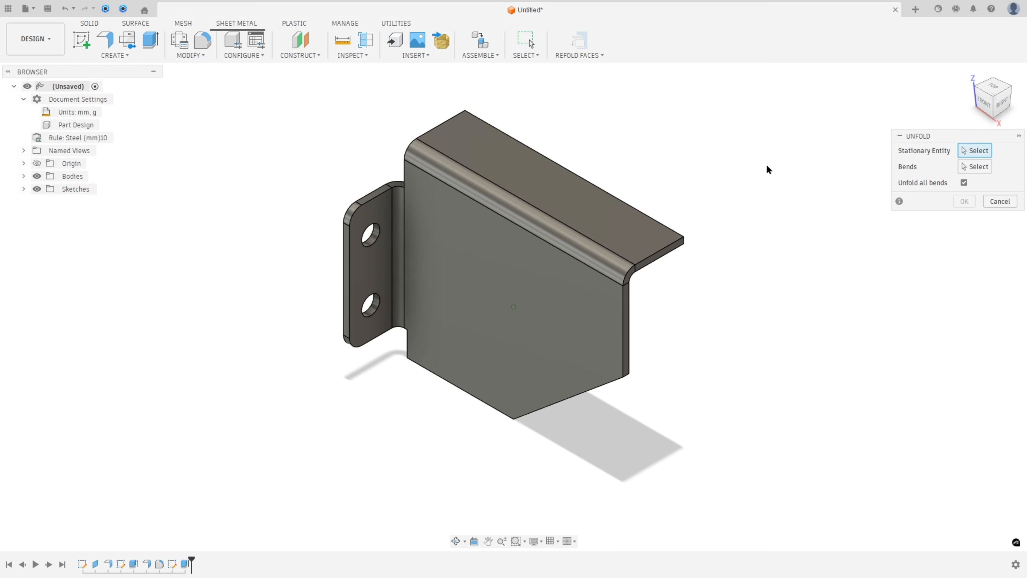
left_click(551, 191)
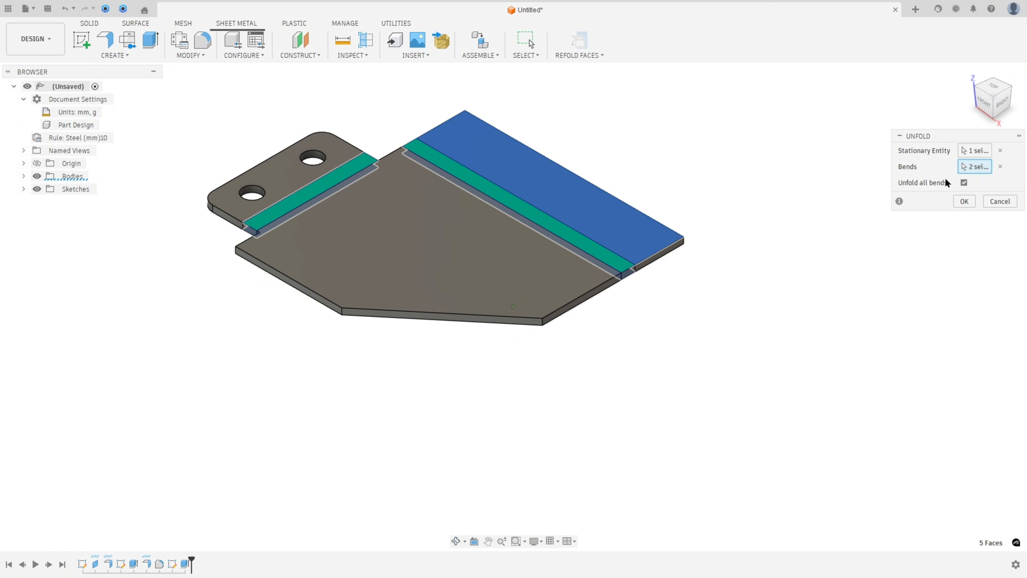
left_click(963, 183)
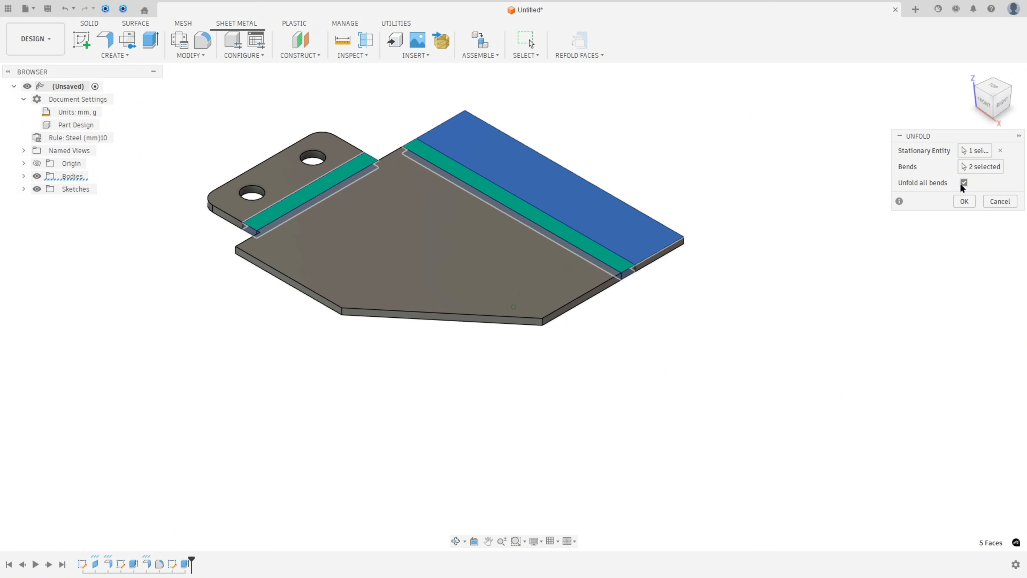
left_click(963, 202)
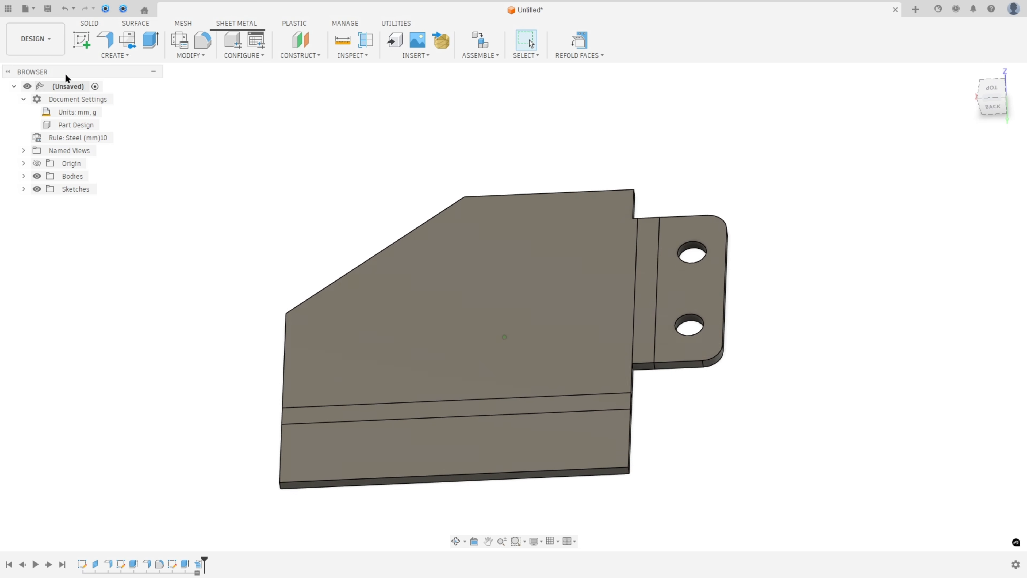
Start a sketch on the large face of the unfolded plate and project the whole body into it, using the body selection filter.
left_click(81, 39)
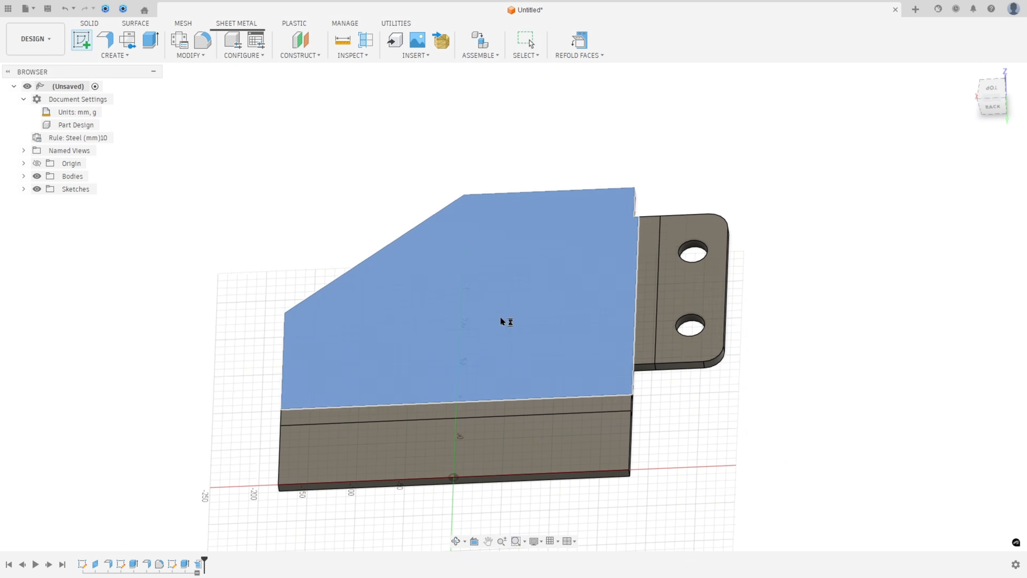
left_click(501, 315)
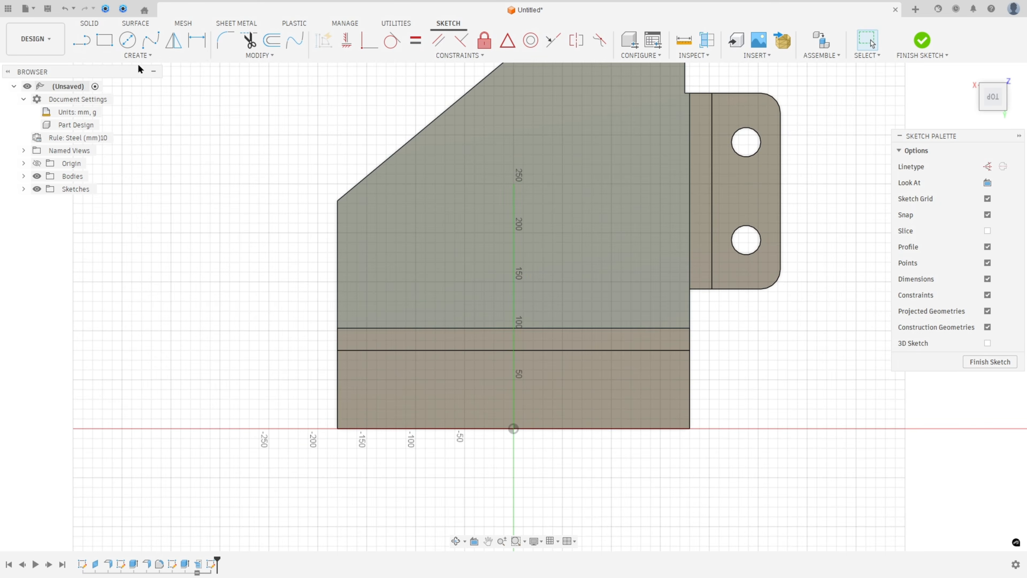
left_click(137, 55)
mouse_move(122, 229)
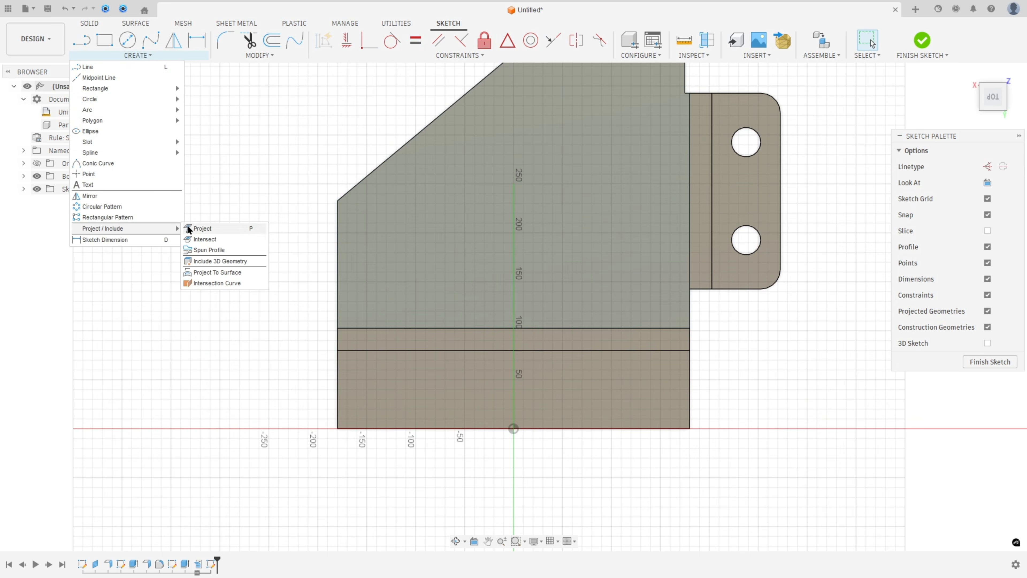
left_click(198, 229)
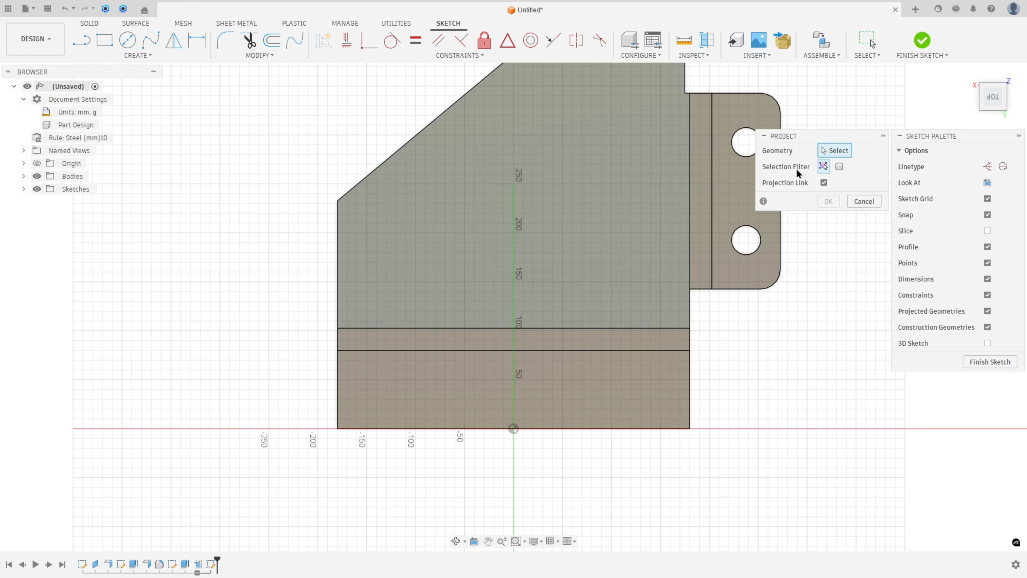
left_click(839, 166)
left_click(633, 197)
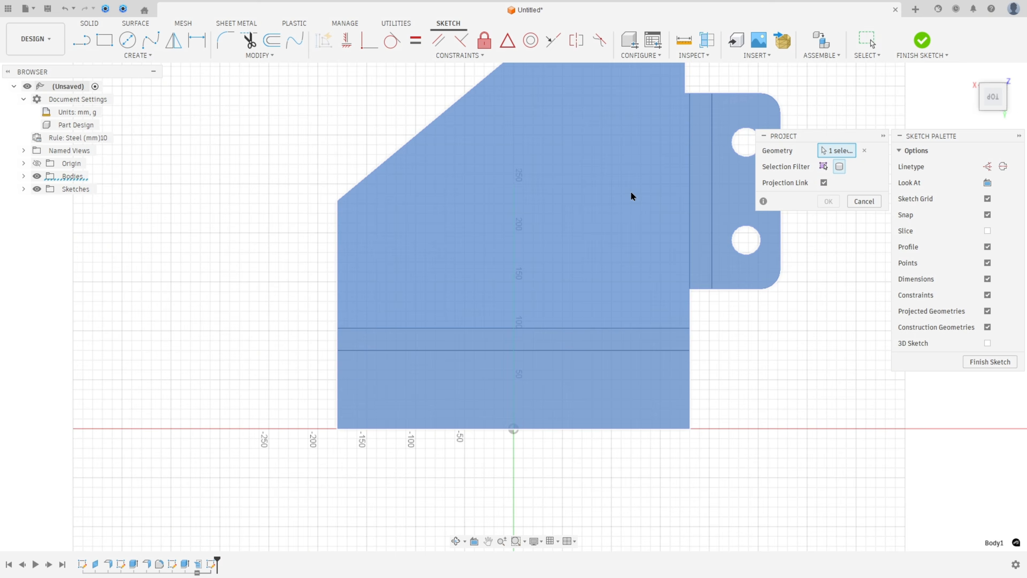
left_click(818, 204)
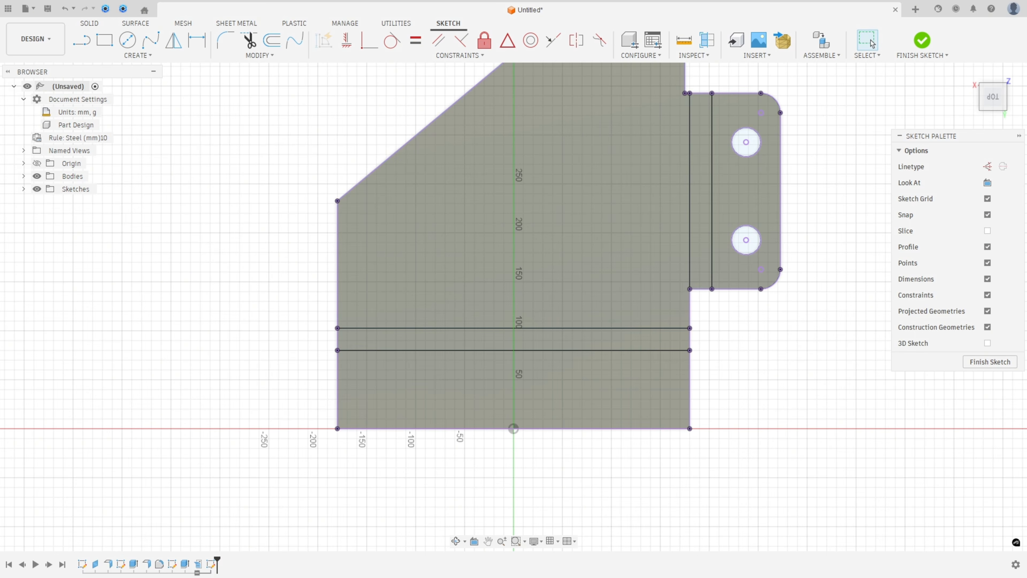
Switch to the PDF drawing and mark the dashed flat outline of the front tab, together with its 150 and R50 dimensions.
key("alt+Tab")
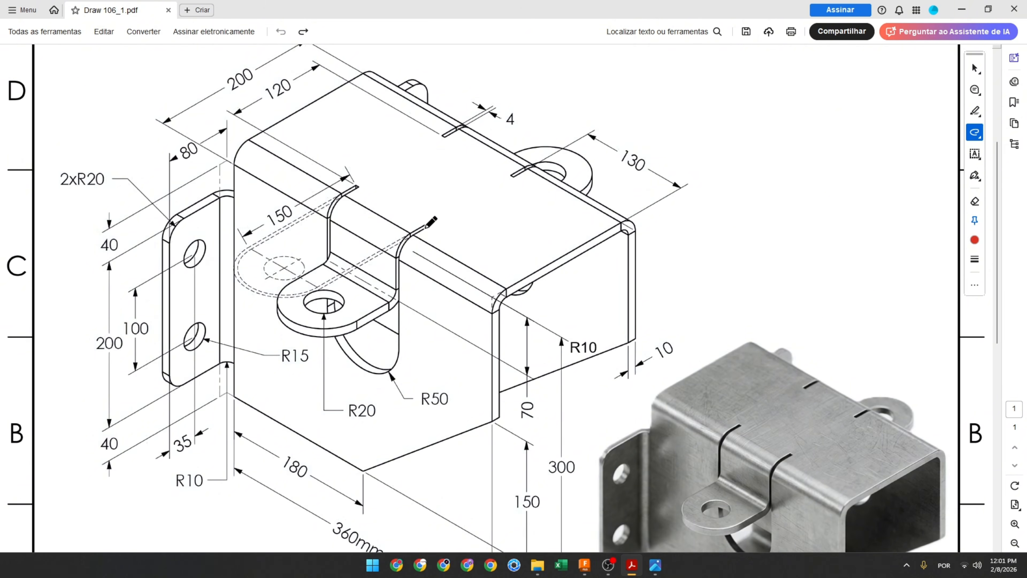
left_click_drag(372, 261, 316, 290)
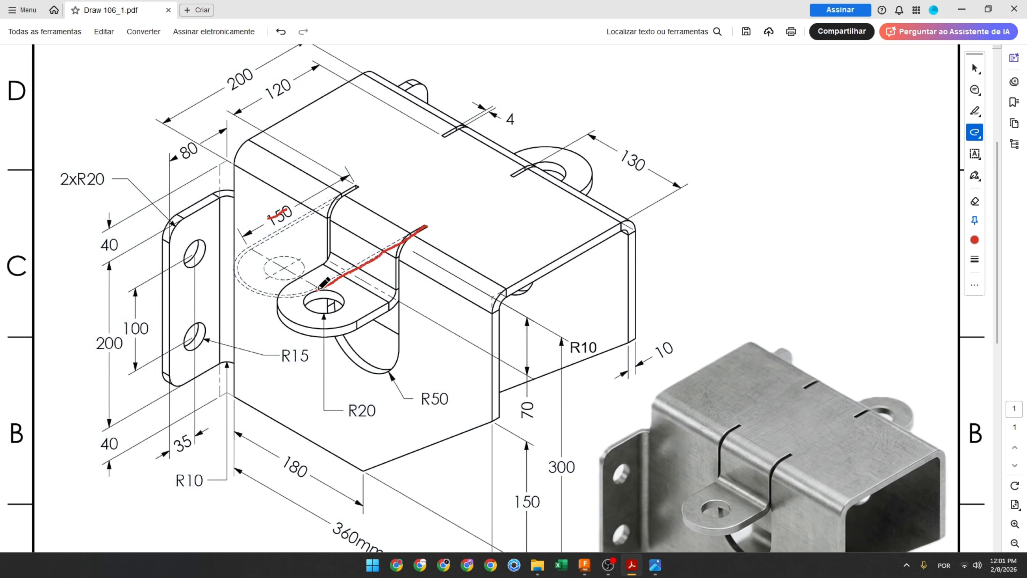
left_click_drag(305, 292, 247, 289)
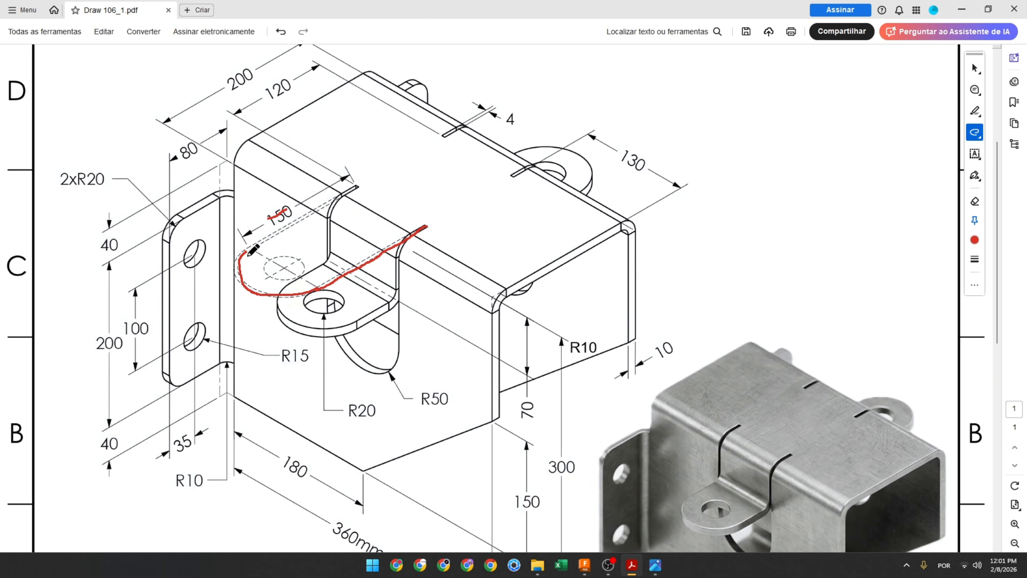
left_click_drag(419, 400, 439, 396)
left_click_drag(262, 241, 300, 223)
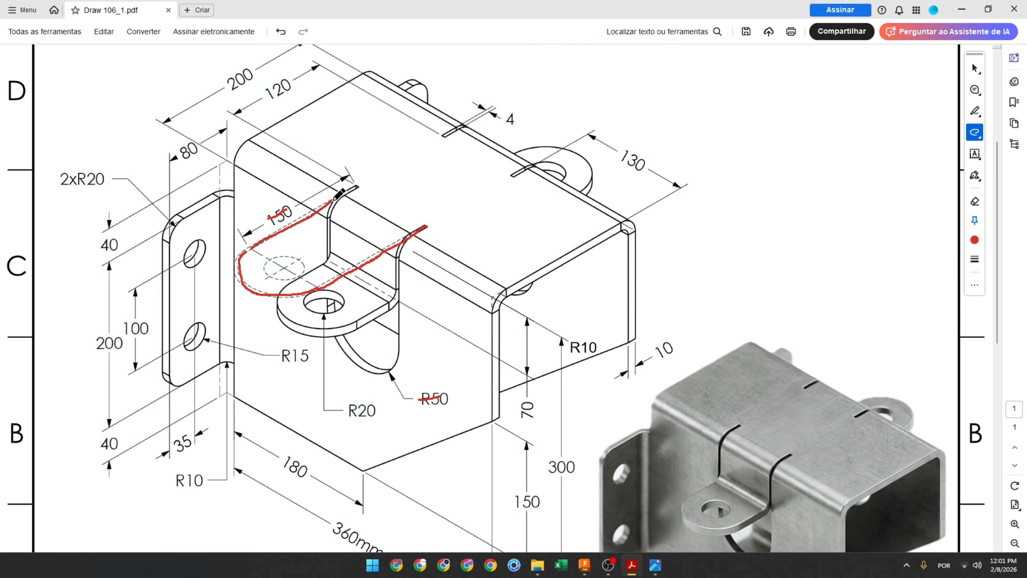
left_click_drag(351, 189, 427, 227)
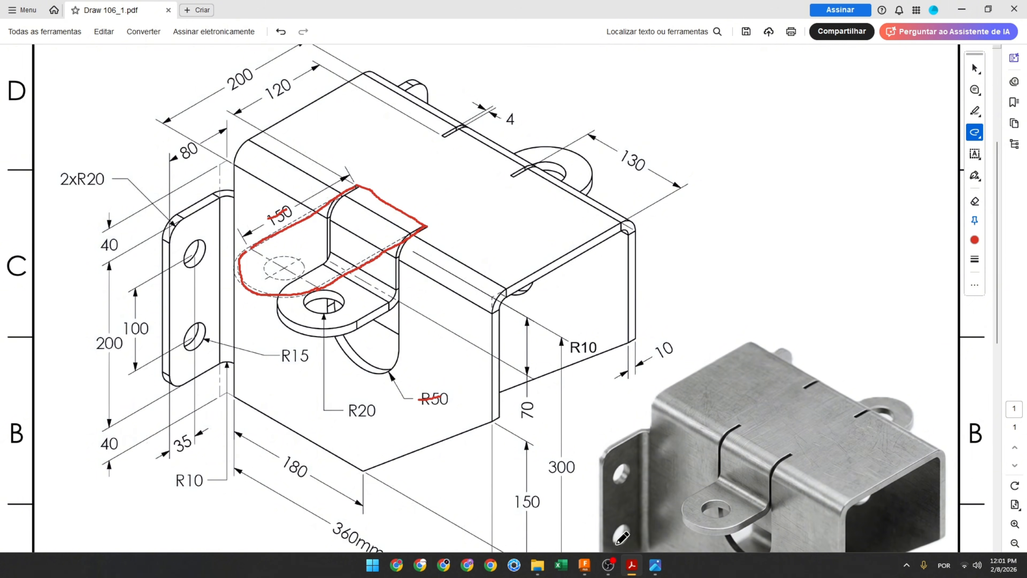
Back in Fusion, sketch a closed tab profile across the bend with 150 mm straight sides and a tangent end arc about 50 mm in radius.
left_click(585, 564)
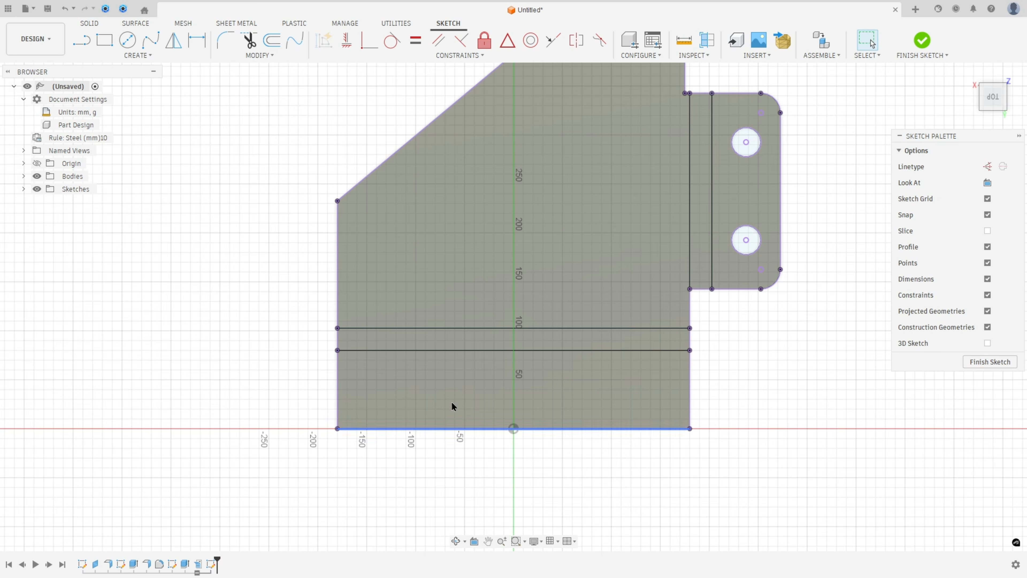
left_click(87, 42)
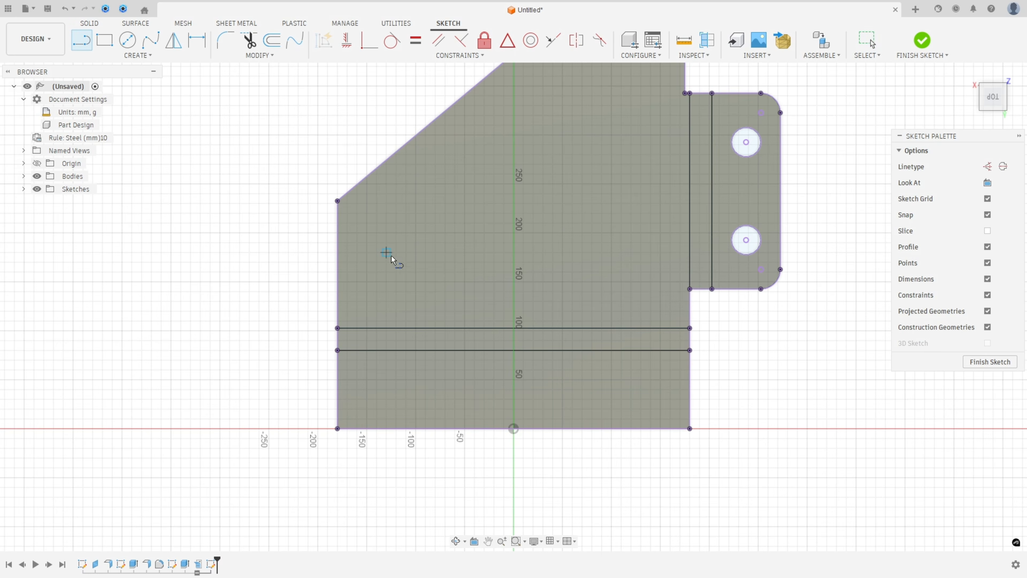
left_click(416, 379)
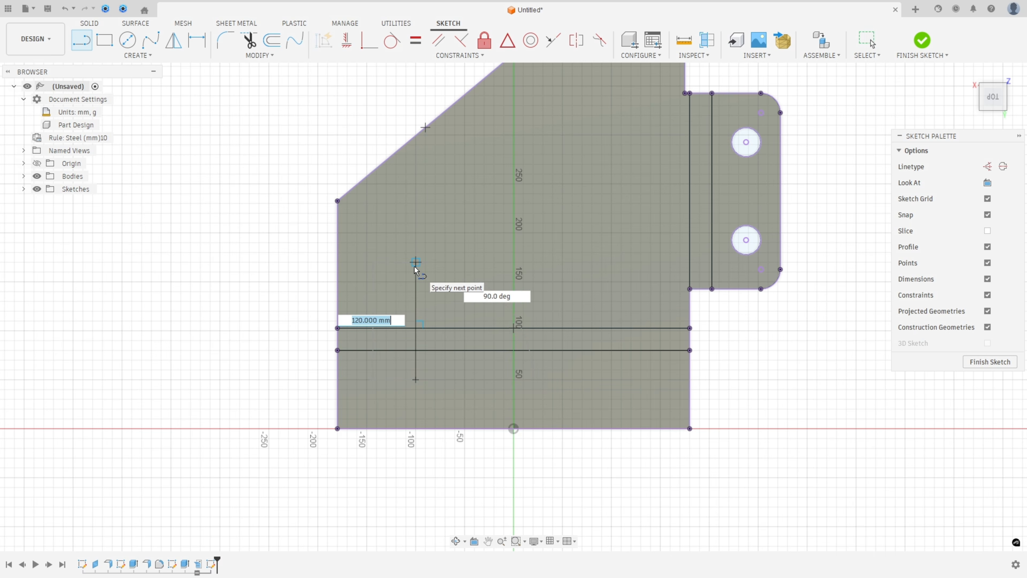
type("150")
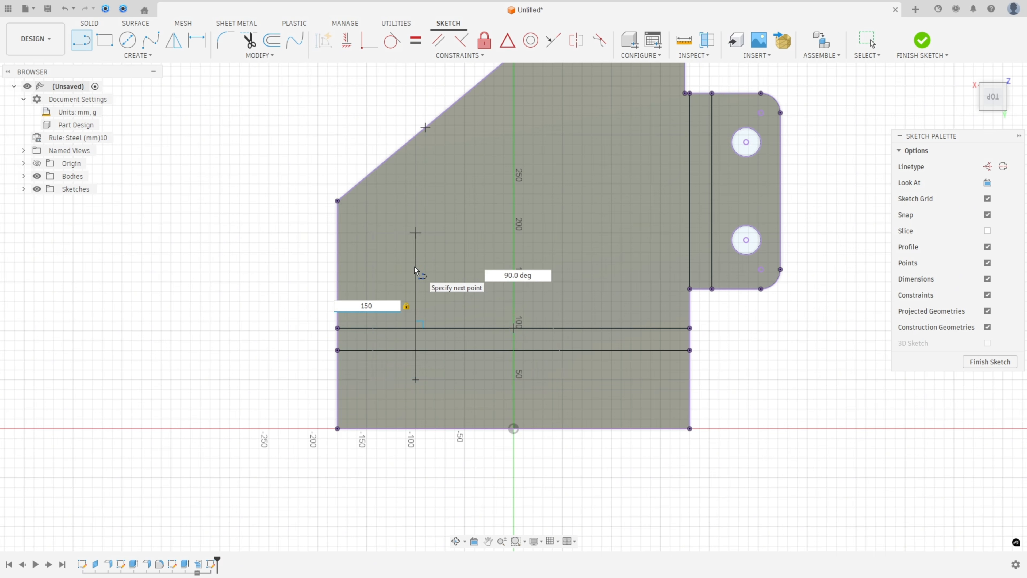
key("Return")
left_click_drag(415, 232, 514, 234)
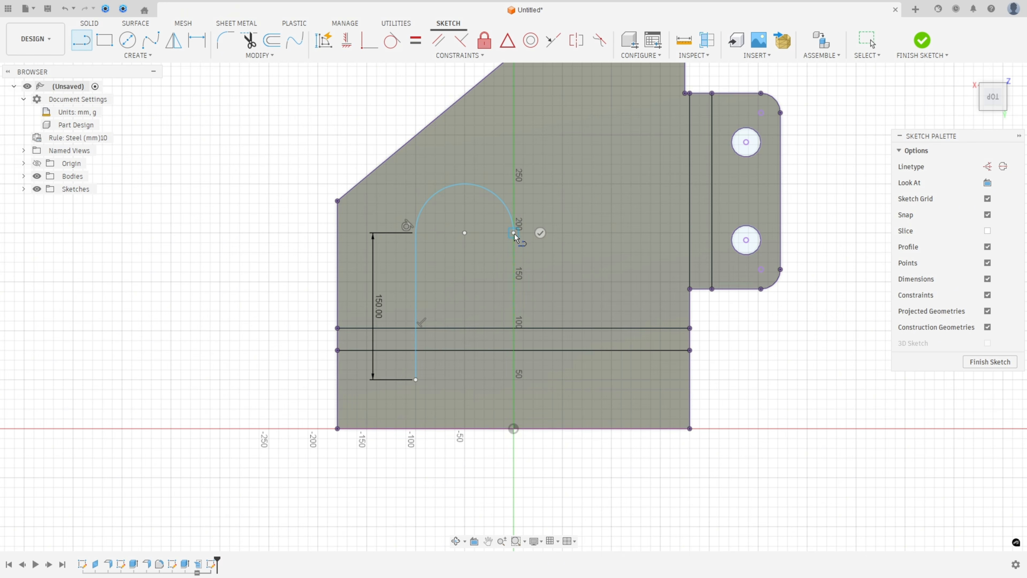
left_click(513, 379)
left_click(416, 379)
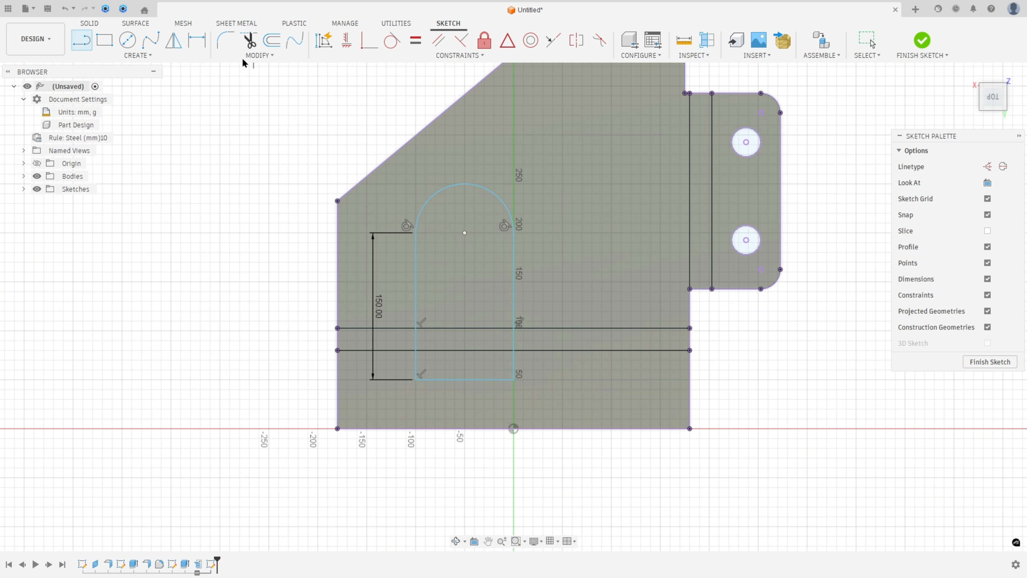
Dimension the tab's rounded end with a radius of 50 mm.
key("d")
left_click(439, 189)
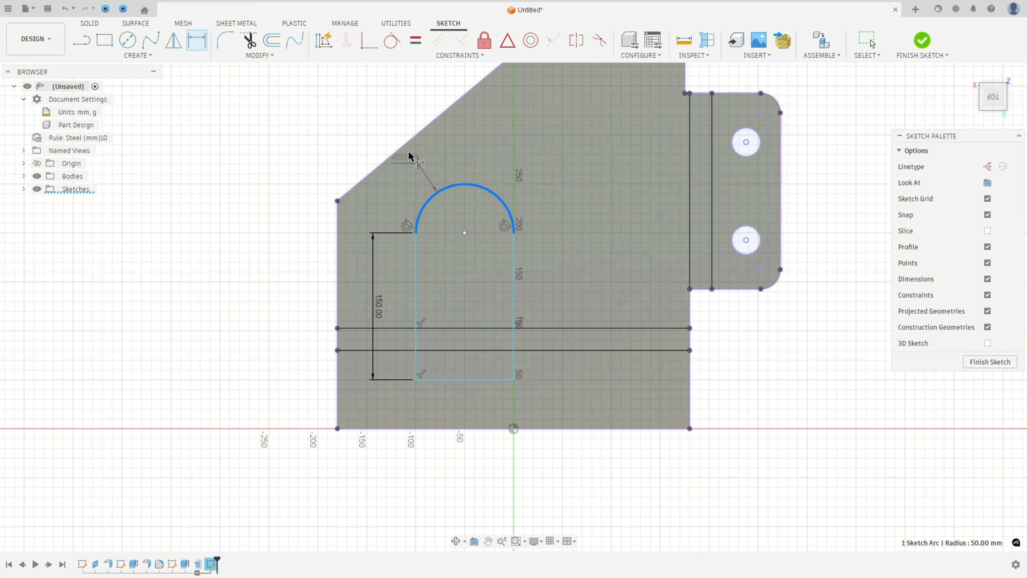
left_click(366, 121)
key("Return")
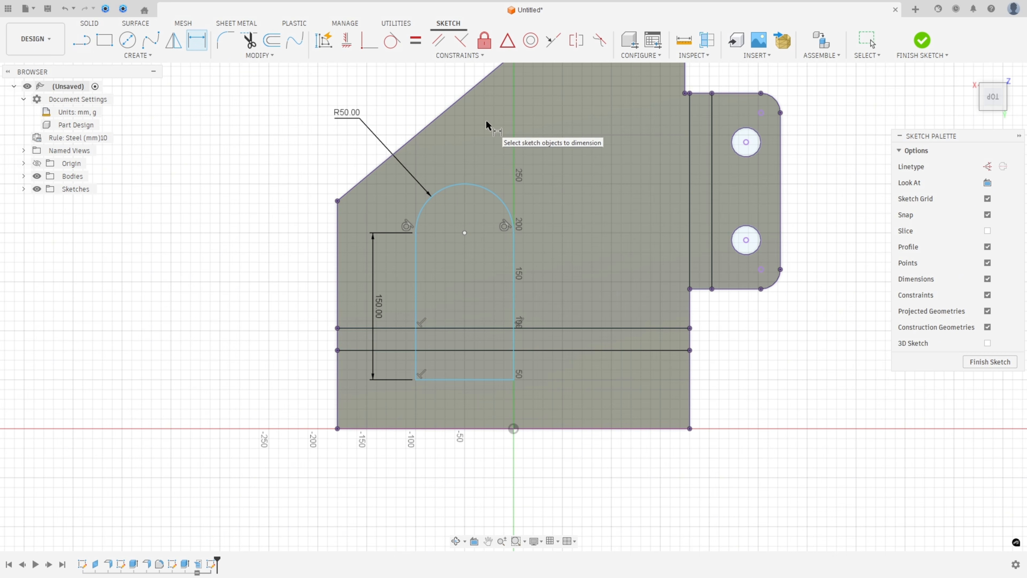
In the PDF drawing, trace the tab's dashed hole and underline its R20 dimension.
key("alt+Tab")
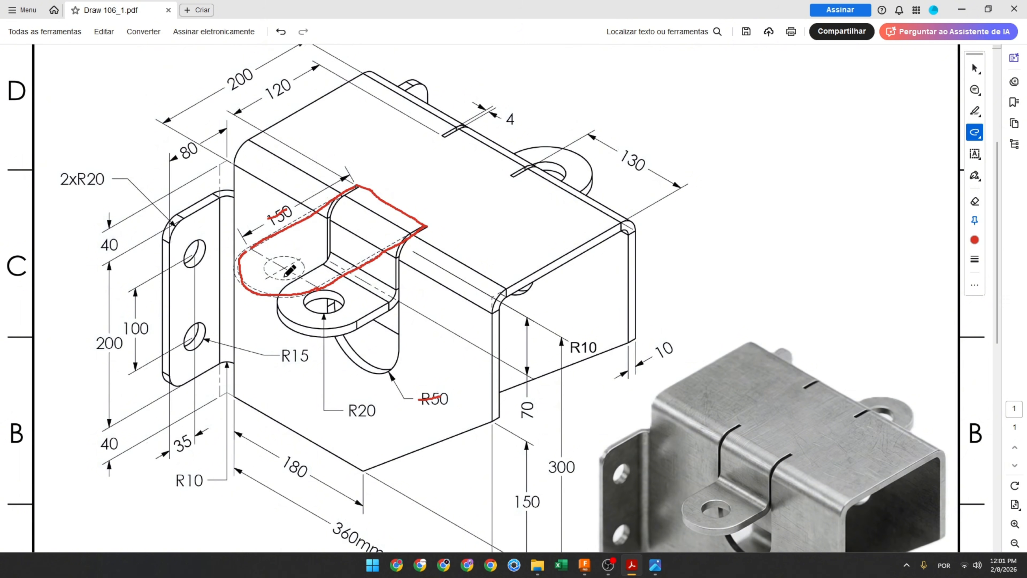
mouse_move(270, 261)
left_mouse_down()
mouse_move(302, 274)
mouse_move(302, 249)
mouse_move(281, 253)
left_mouse_up()
left_click_drag(348, 417, 378, 419)
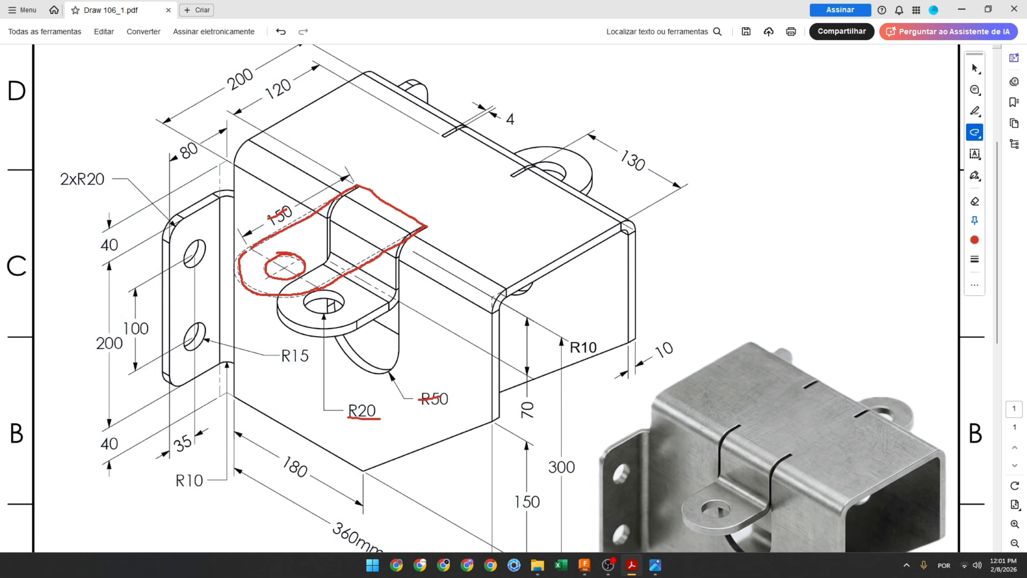
Back in the Fusion sketch, draw a 40 mm diameter circle centred on the tab's end arc.
key("alt+Tab")
key("c")
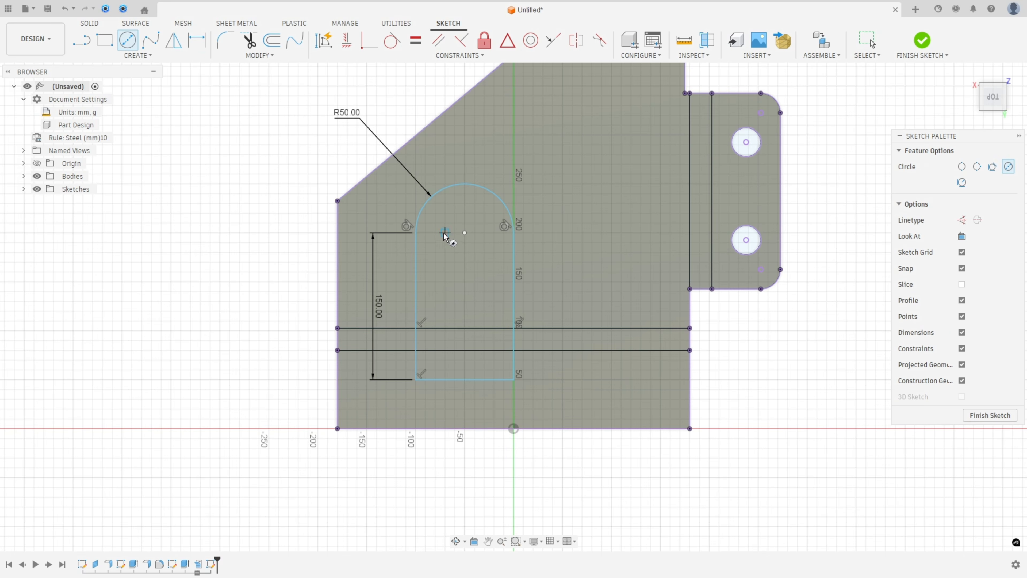
left_click(465, 233)
type("40")
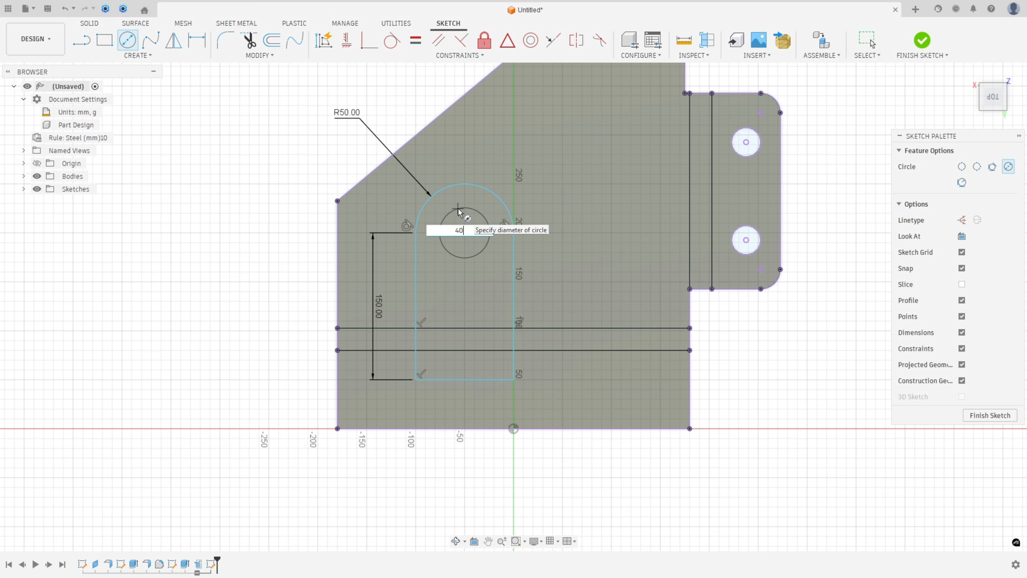
key("Return")
key("Escape")
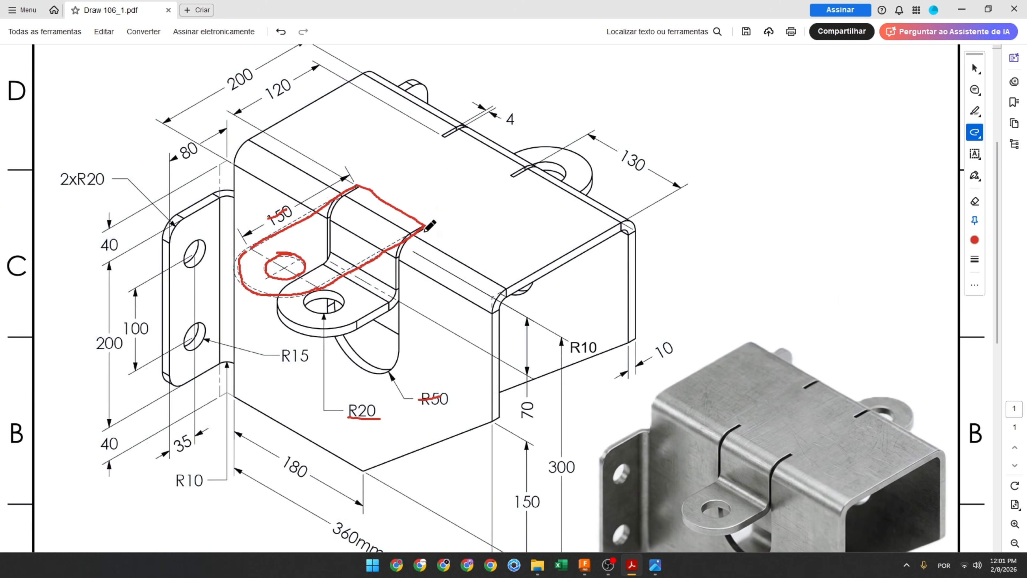
In the PDF drawing, mark the tab's base corner and edge, the flange's end and middle, and the 130 and 120 dimensions.
mouse_move(424, 231)
left_mouse_down()
mouse_move(413, 233)
mouse_move(431, 230)
left_mouse_up()
left_click_drag(513, 283, 526, 274)
left_click_drag(636, 158, 645, 163)
mouse_move(376, 195)
left_mouse_down()
mouse_move(366, 184)
mouse_move(419, 218)
left_mouse_up()
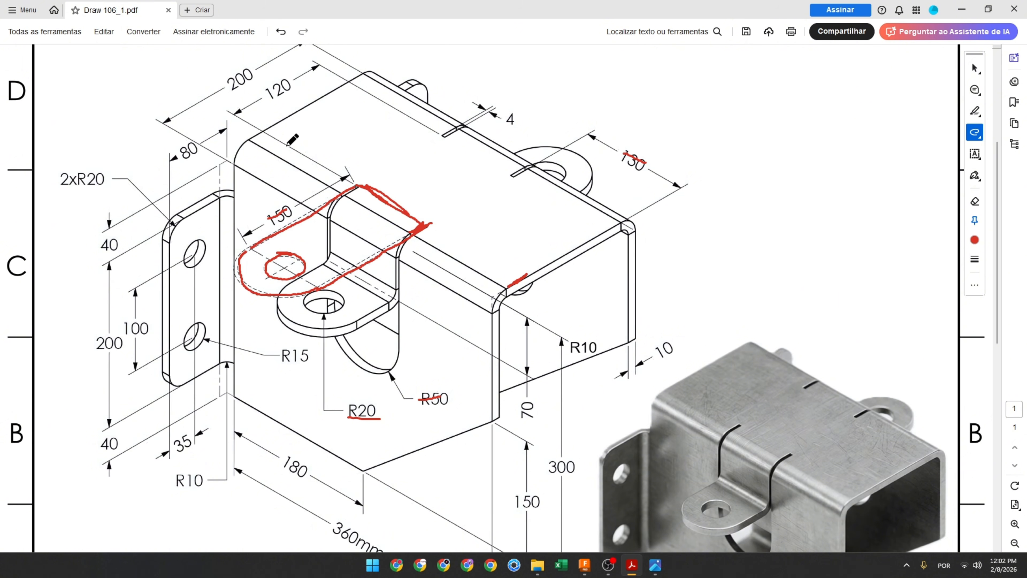
left_click_drag(299, 109, 344, 135)
left_click_drag(288, 74, 271, 101)
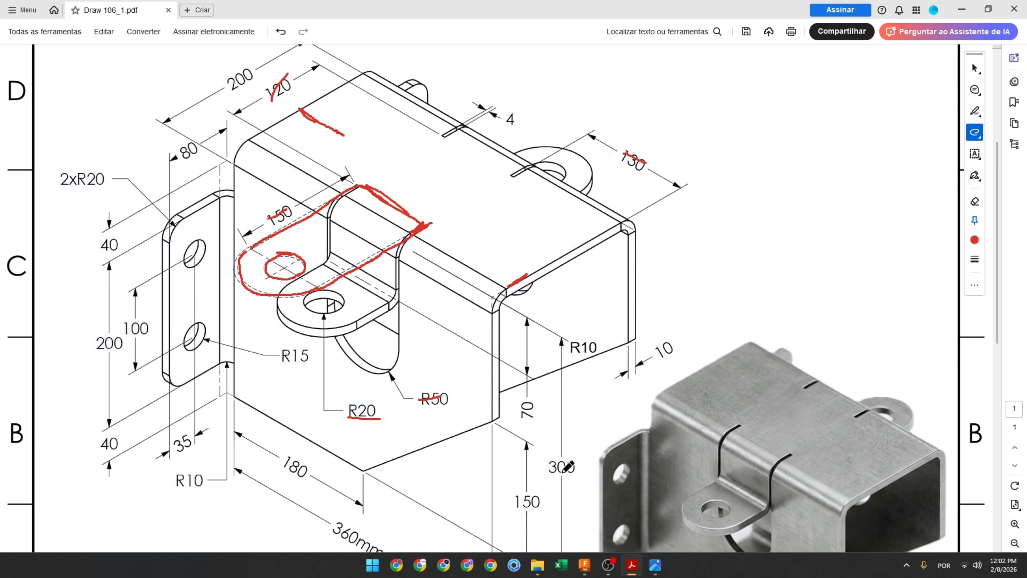
Back in Fusion, set the distance from the tab's base line to the flange's outer edge to 60 mm and move the 150 mm dimension outside the plate.
left_click(585, 565)
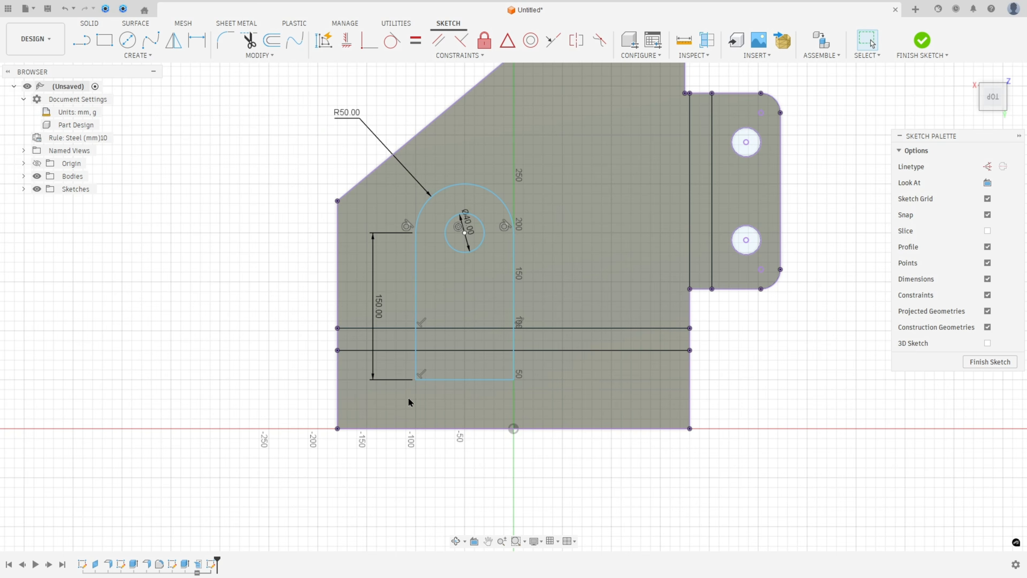
left_click(197, 40)
left_click(459, 379)
left_click(464, 428)
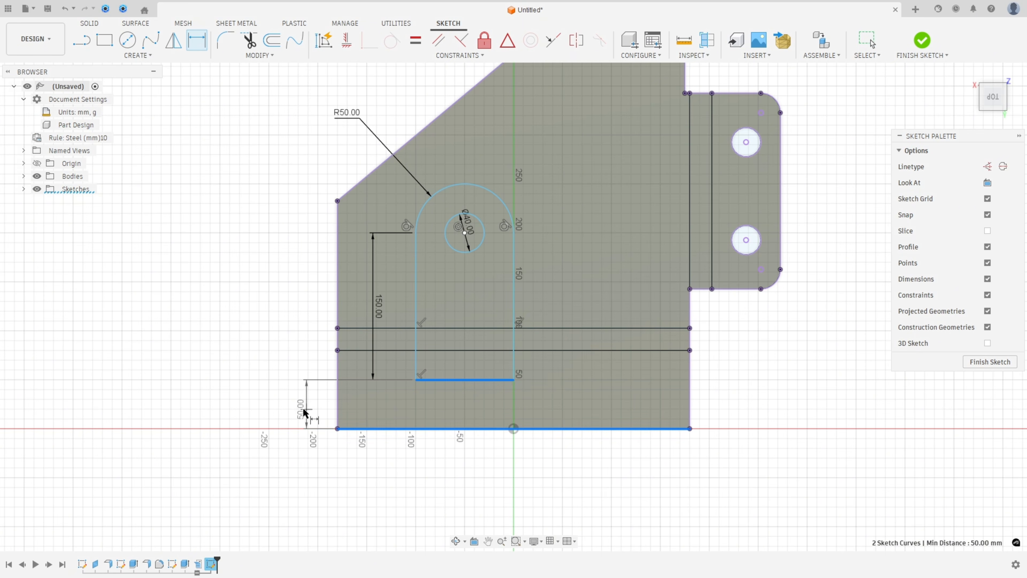
left_click(301, 406)
type("50")
key("Return")
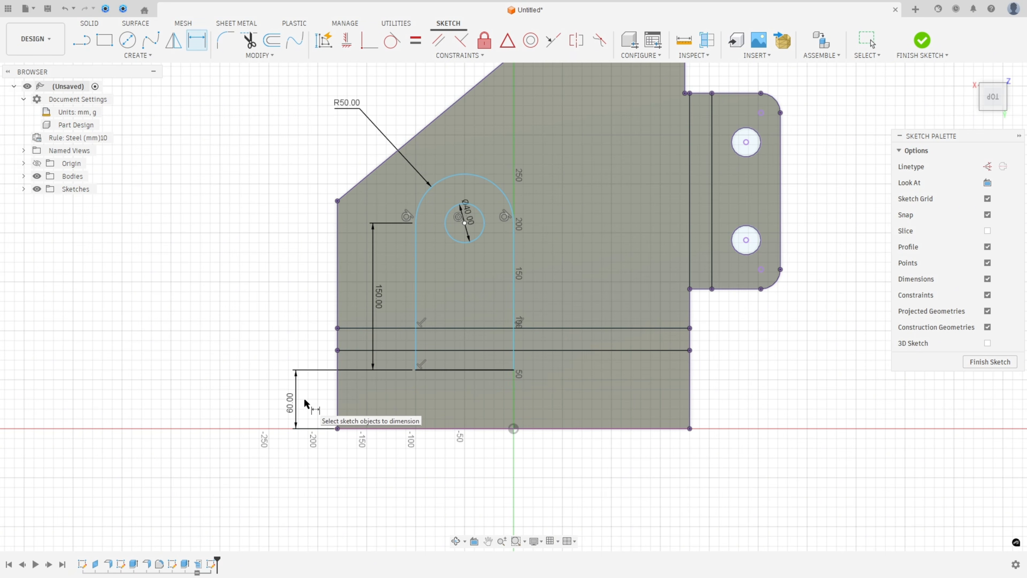
left_click_drag(379, 308, 297, 311)
key("d")
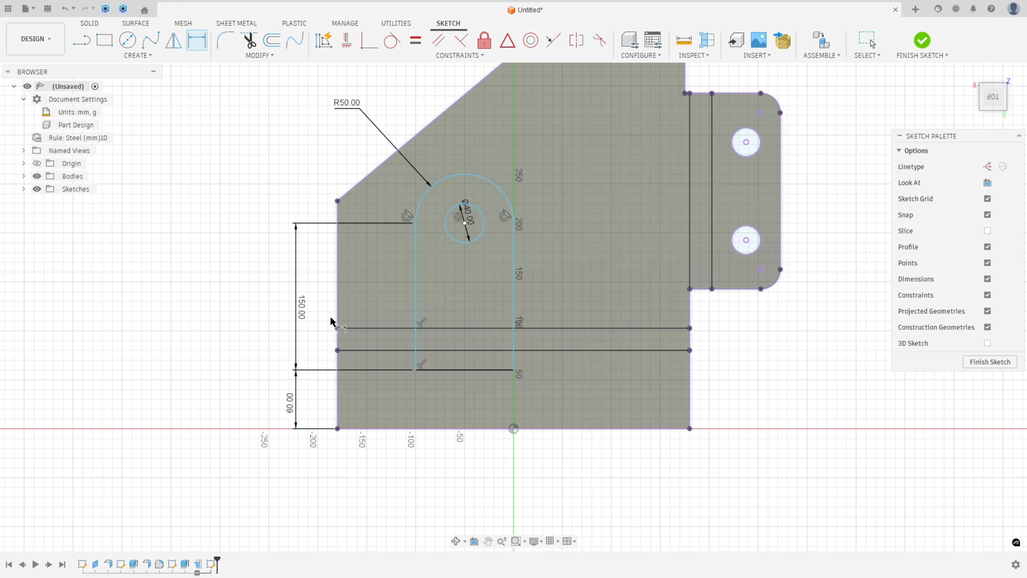
Set the distance from the tab's side line to the plate's side edge to 130 mm and move the 150 mm dimension outside the plate.
left_click(417, 355)
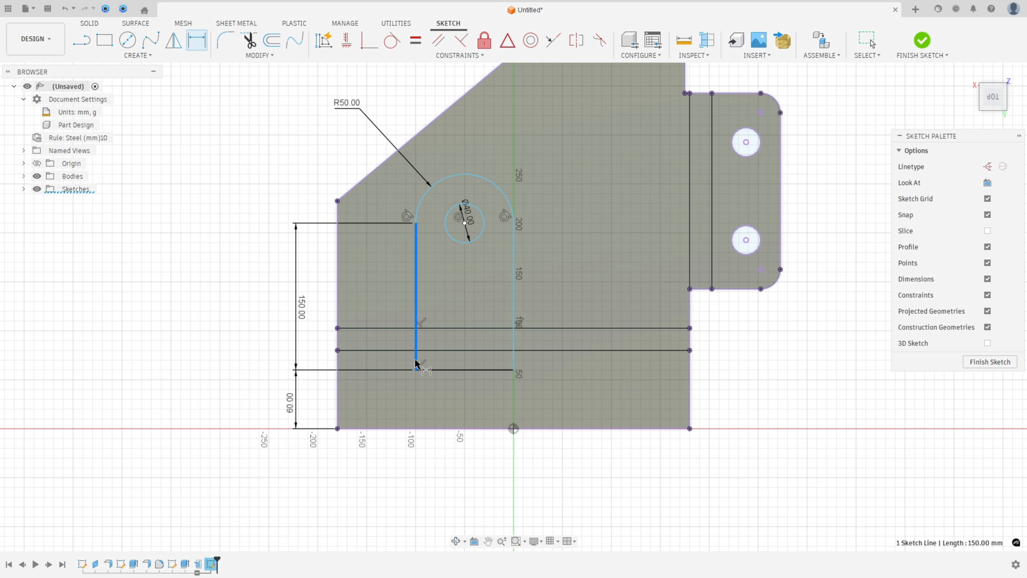
left_click(339, 410)
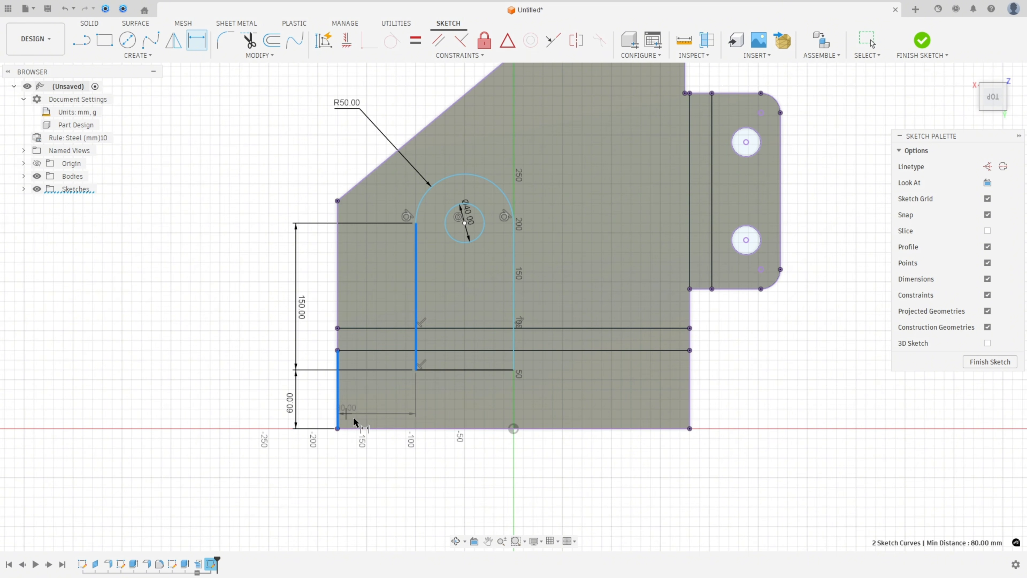
left_click(372, 498)
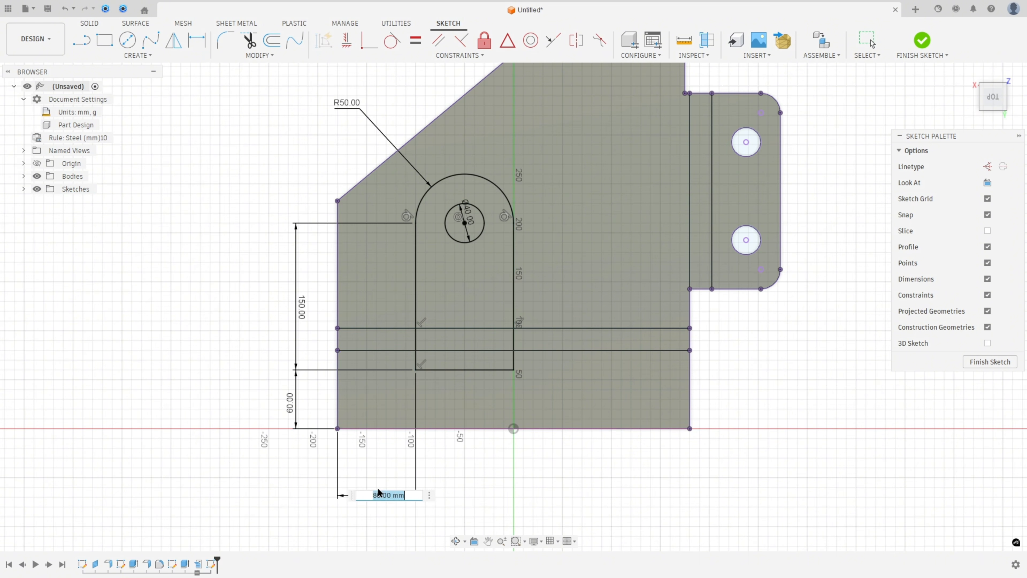
type("130")
key("Return")
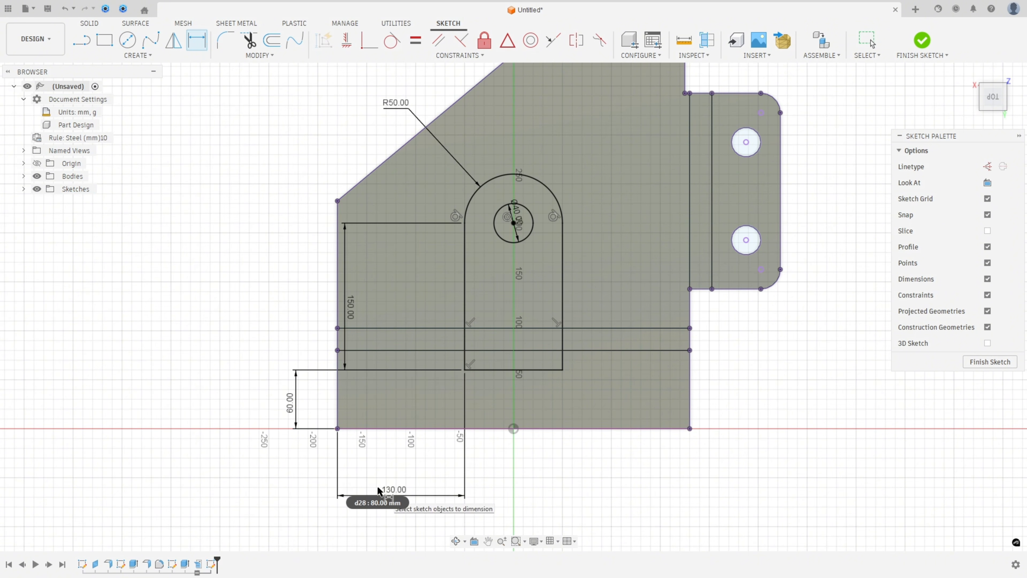
left_click_drag(350, 317, 304, 320)
In the PDF drawing, circle the 4 mm slit width dimension.
key("alt+Tab")
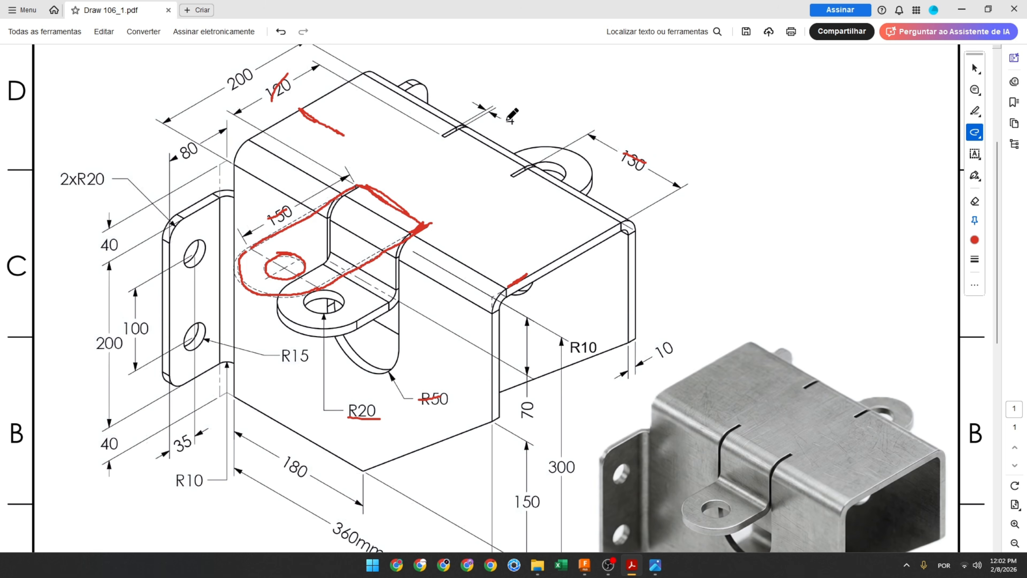
mouse_move(504, 102)
left_mouse_down()
mouse_move(520, 116)
mouse_move(496, 107)
left_mouse_up()
Back in Fusion, offset the tab's two side lines and end arc inwards by 4 mm.
left_click(584, 564)
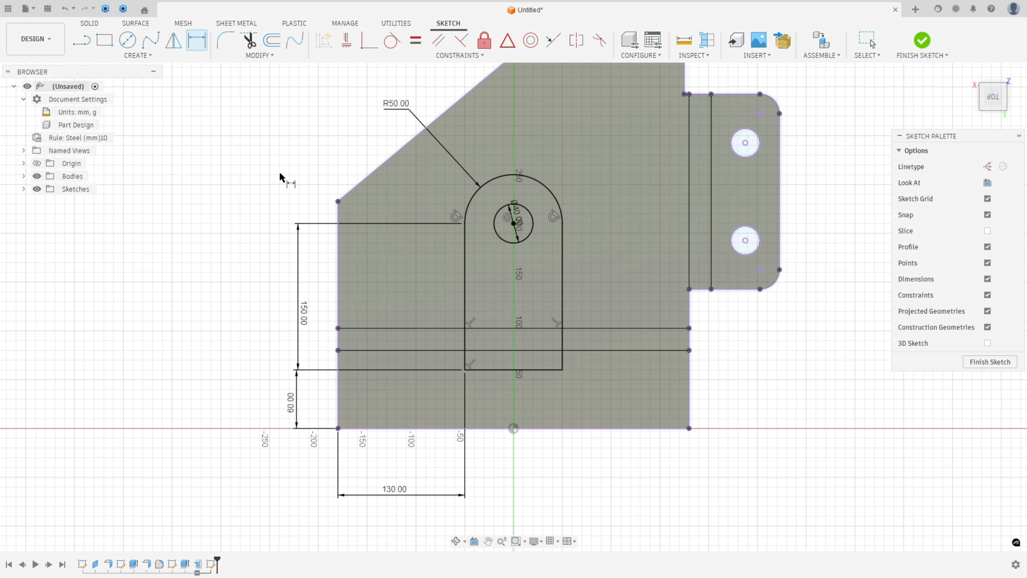
left_click(271, 40)
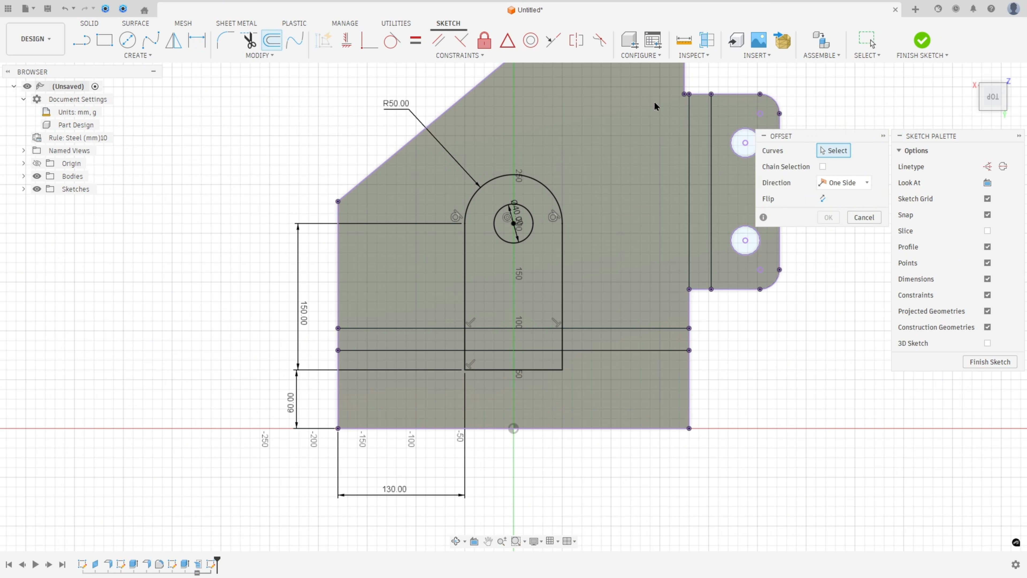
scroll(622, 220, "up", 3)
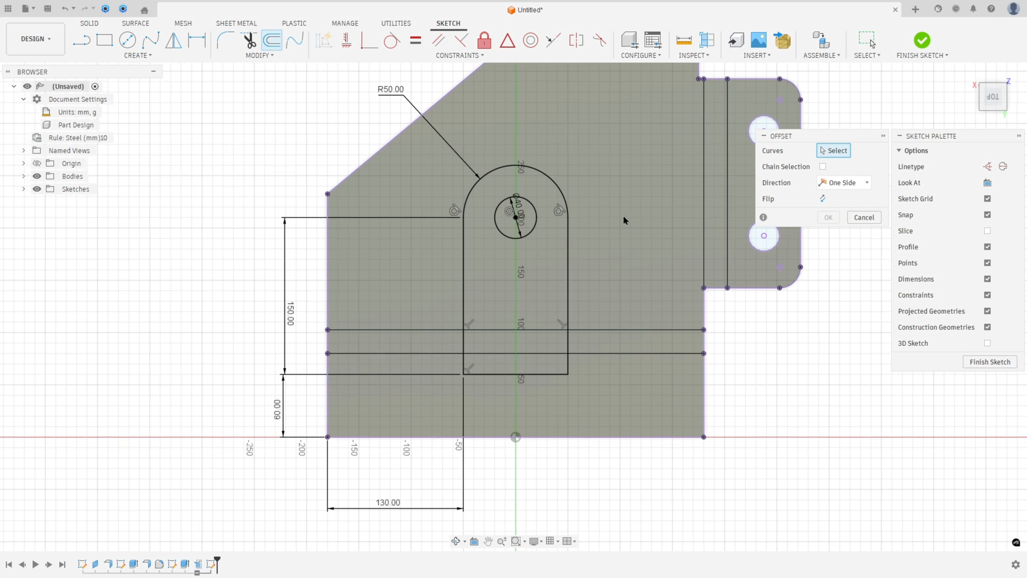
left_click(583, 234)
left_click(568, 162)
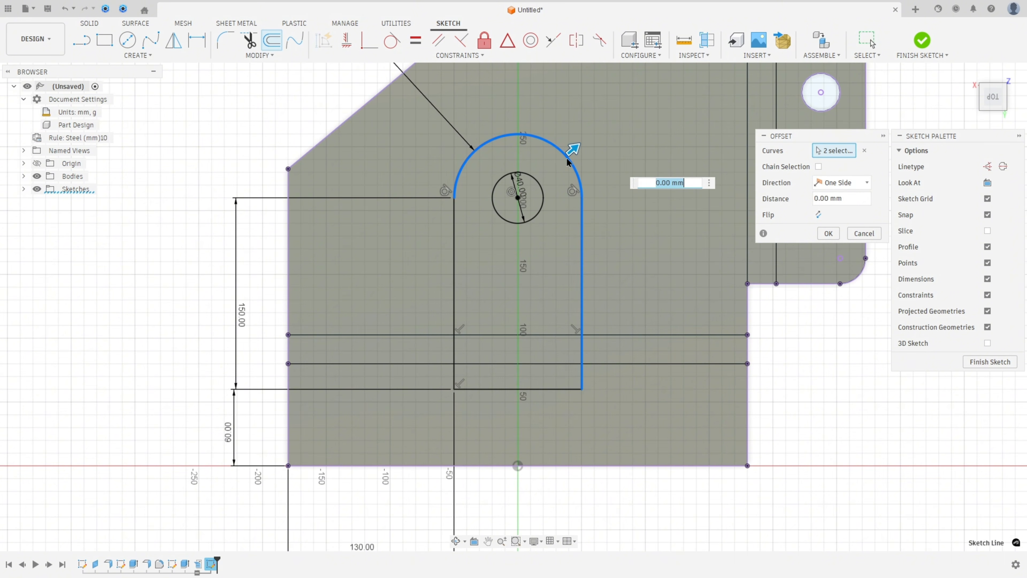
left_click(454, 242)
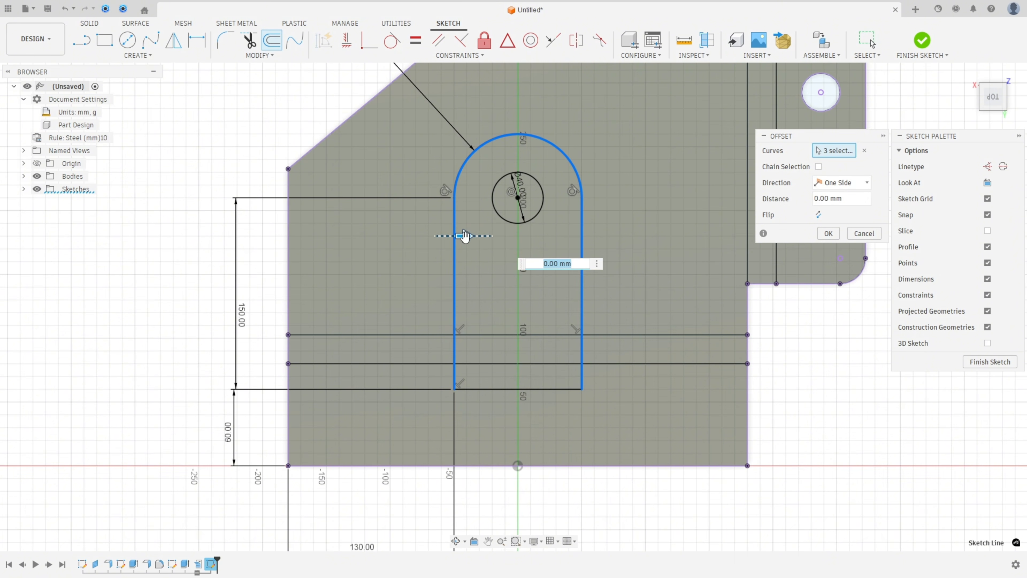
left_click_drag(465, 236, 473, 236)
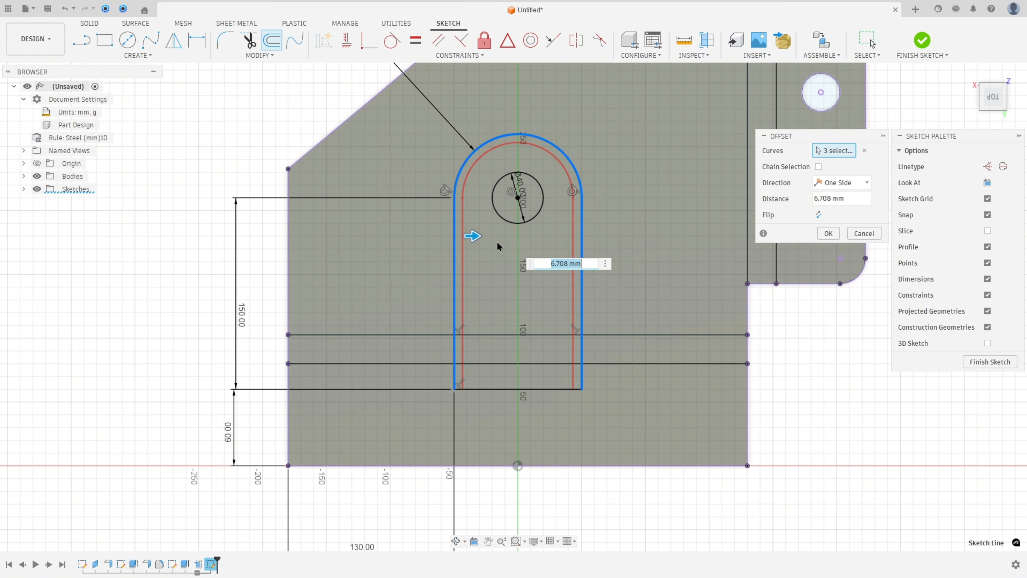
left_click_drag(861, 199, 749, 198)
type("4")
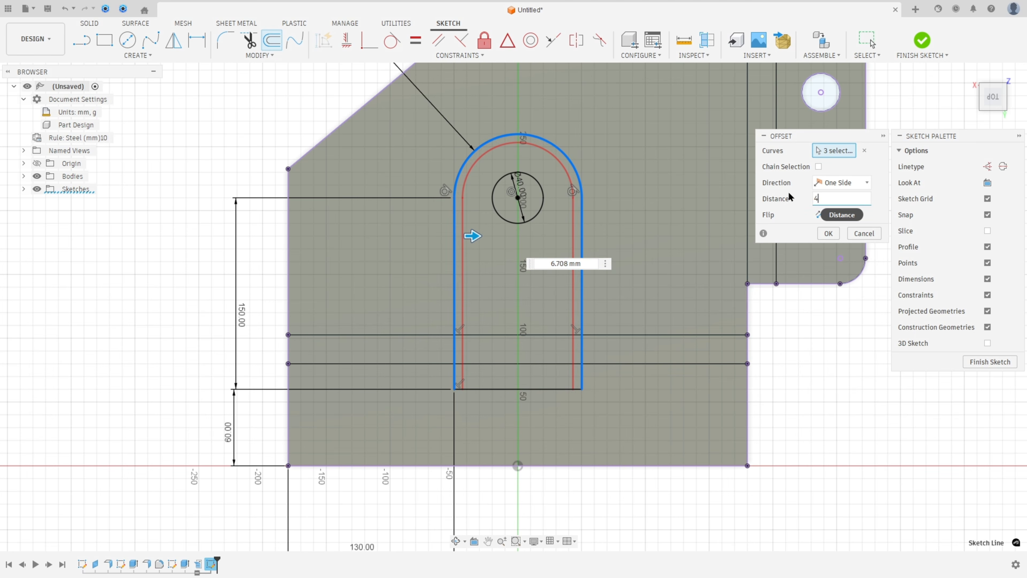
left_click(827, 233)
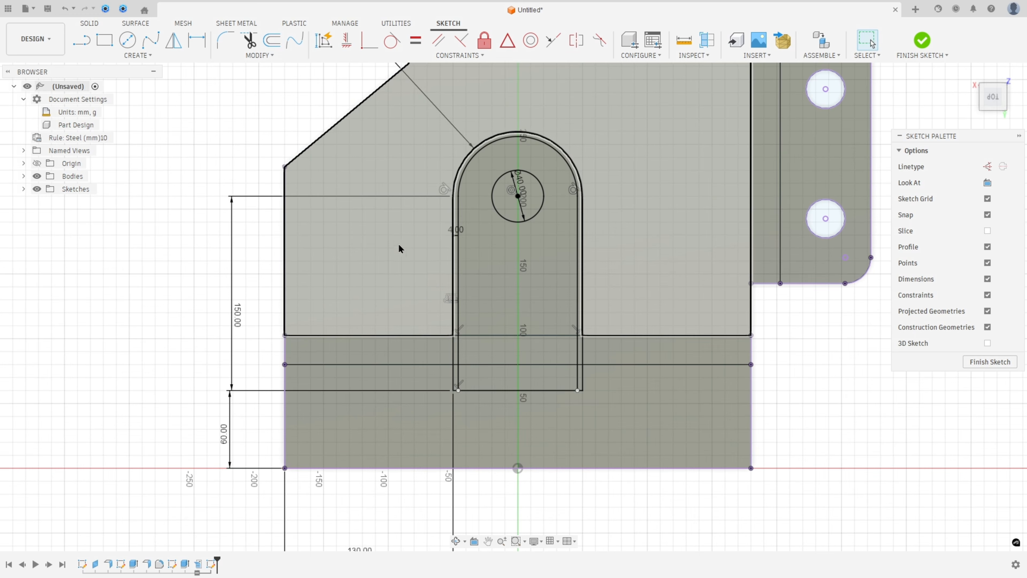
Constrain both open ends of the inner offset outline to be coincident with the tab's base line.
left_click(366, 47)
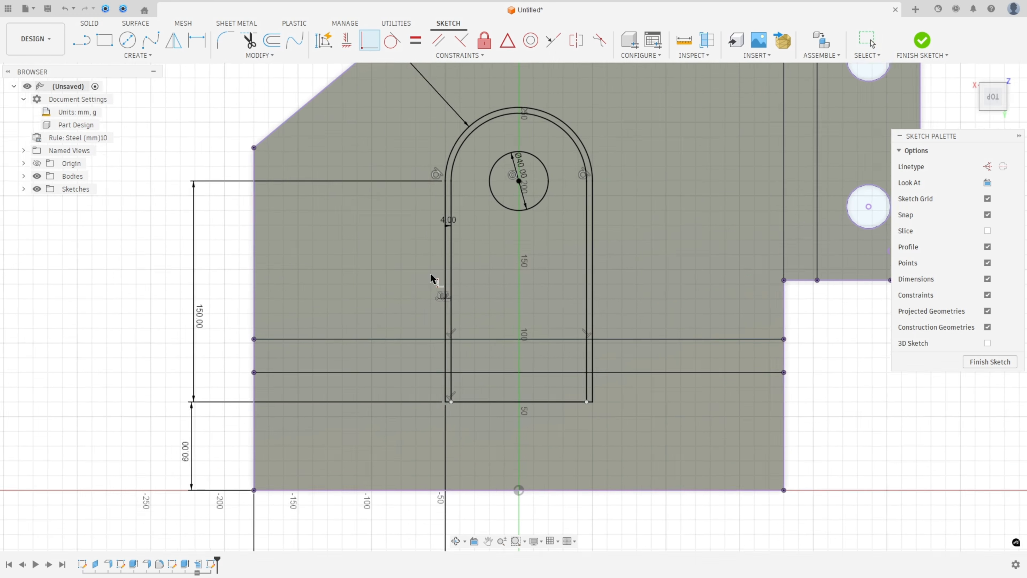
scroll(424, 447, "up", 5)
left_click(416, 438)
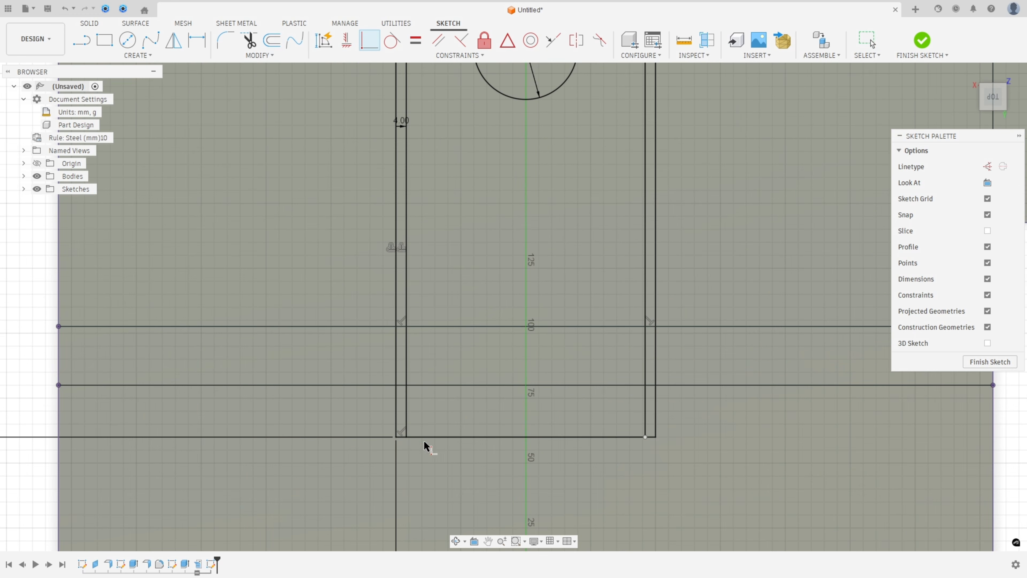
left_click(645, 437)
left_click(612, 438)
scroll(265, 330, "down", 1)
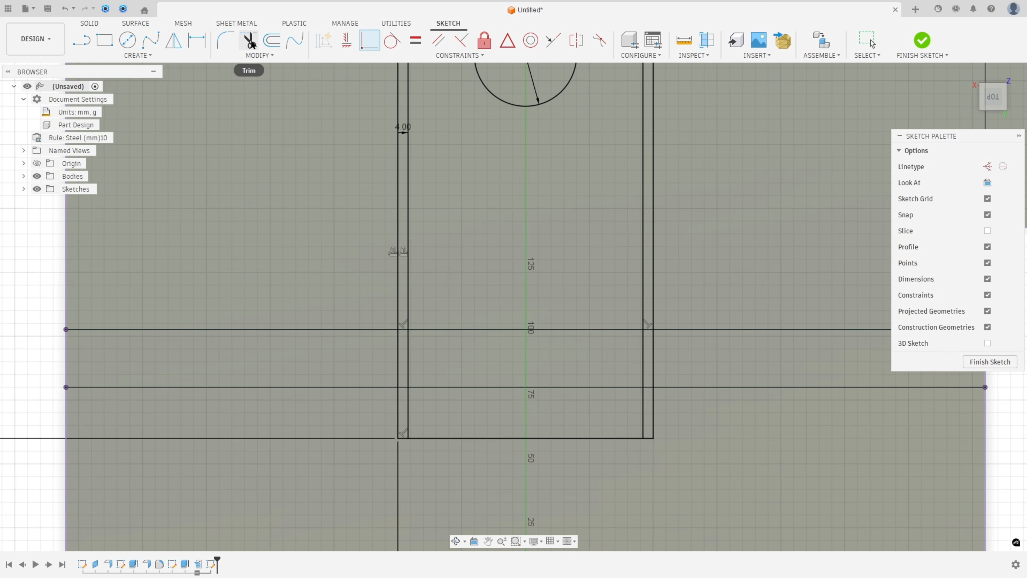
Trim the base line between the two inner offset lines and finish the sketch.
left_click(511, 437)
scroll(506, 437, "down", 1)
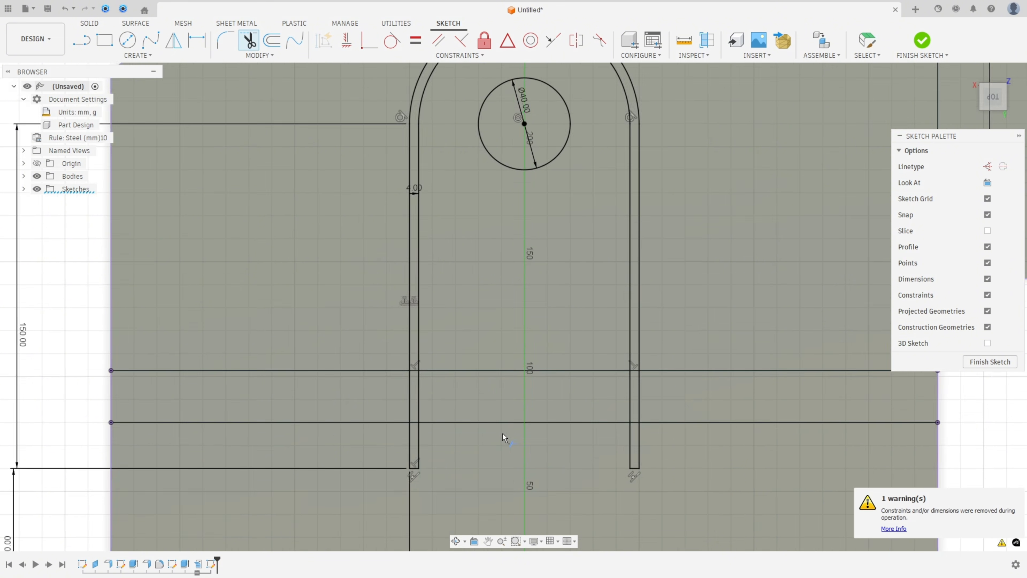
scroll(502, 432, "down", 4)
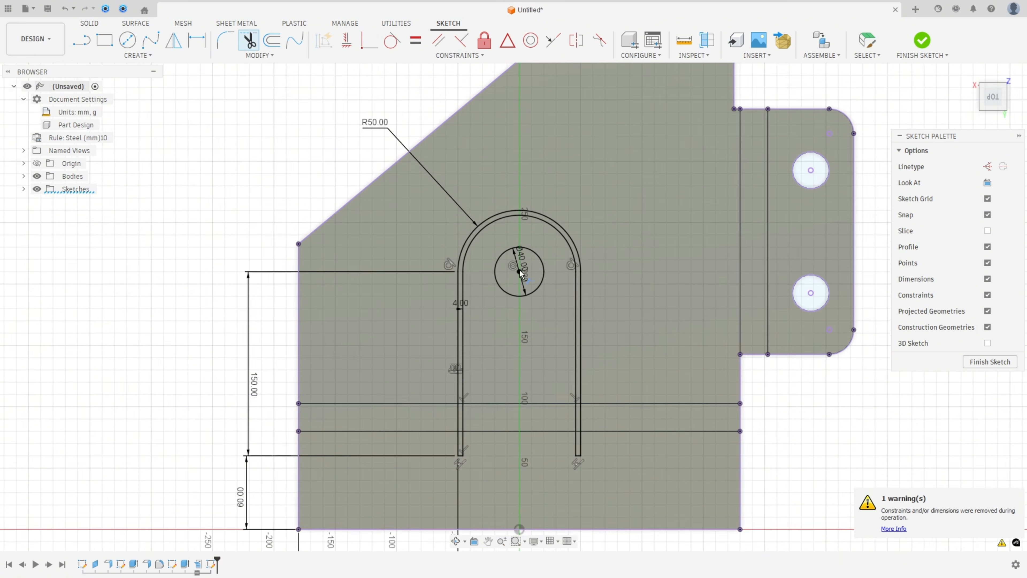
scroll(513, 283, "down", 2)
key("Escape")
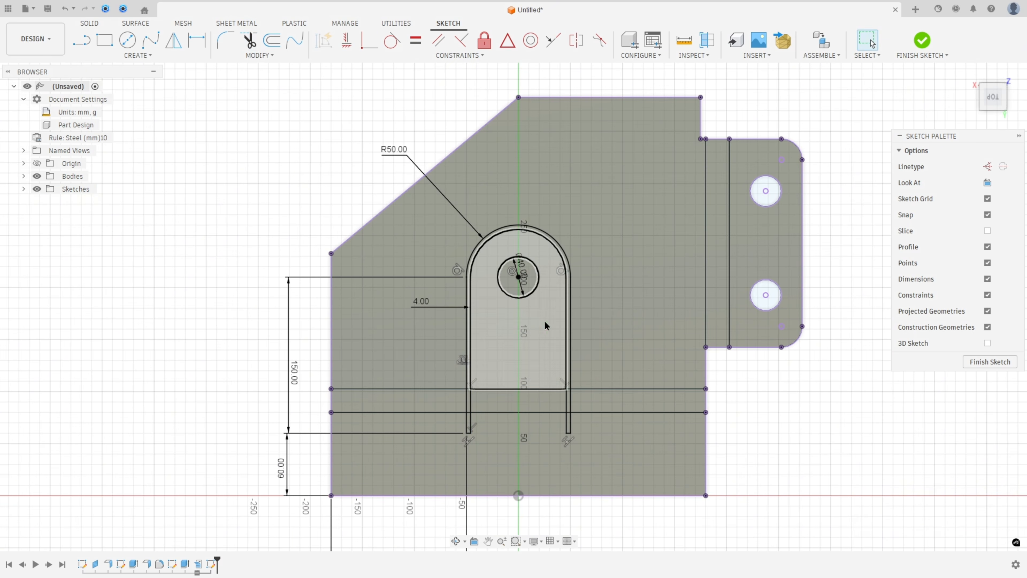
left_click(922, 40)
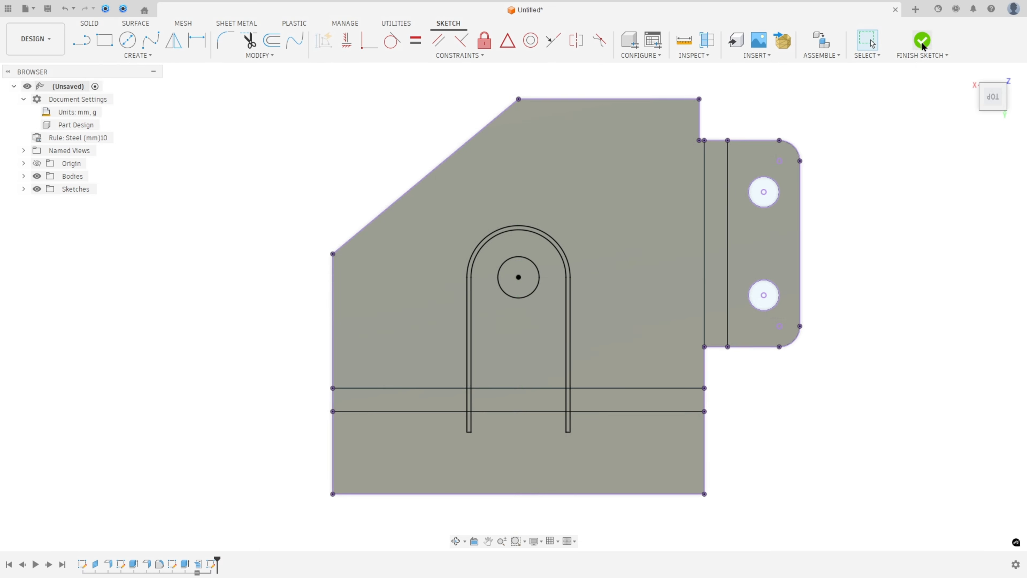
Extrude the tab's hole and all U-shaped slit profiles as a cut with extent All, flipped into the plate.
left_click(151, 40)
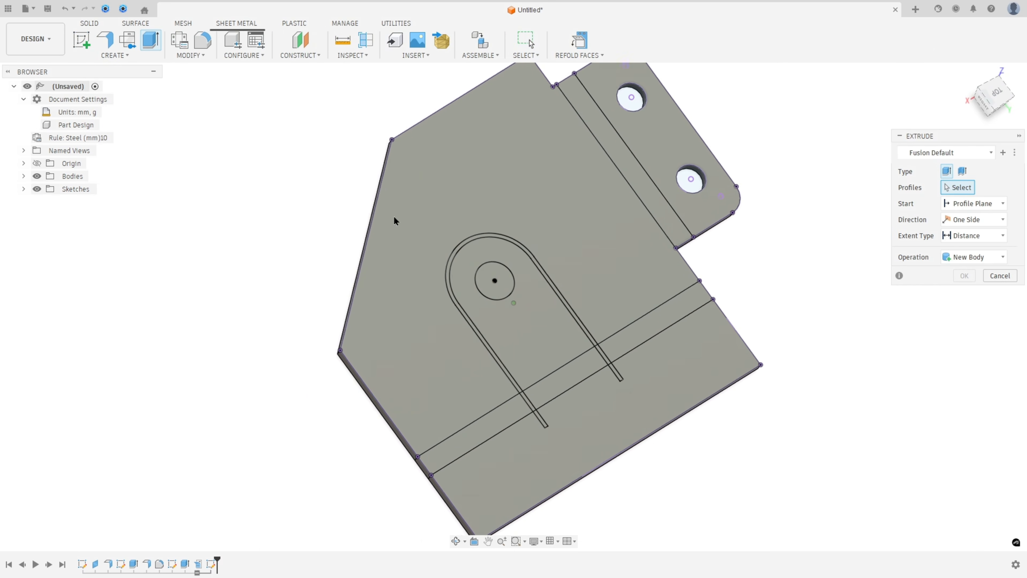
scroll(525, 267, "up", 10)
left_click(522, 292)
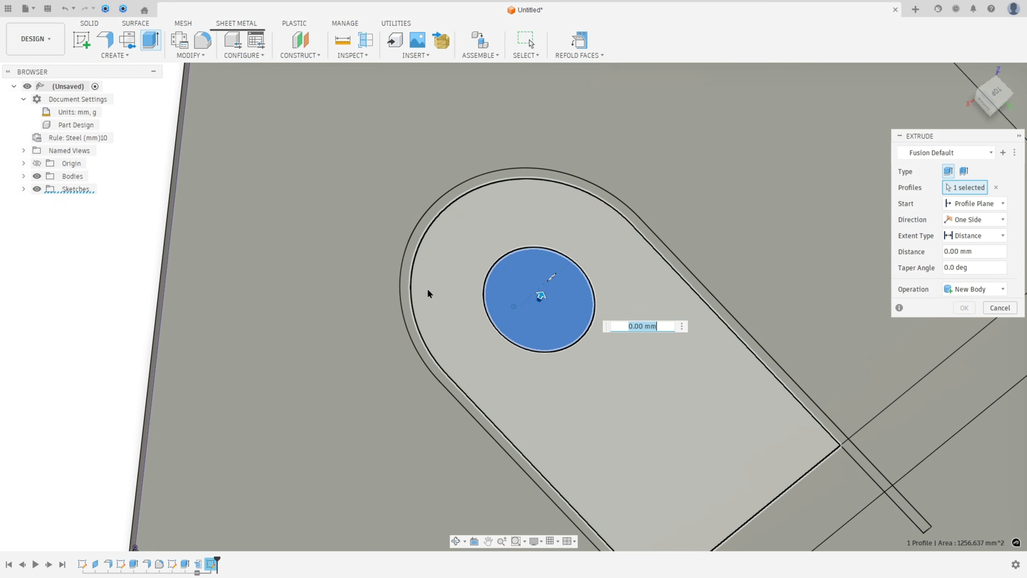
left_click(406, 295)
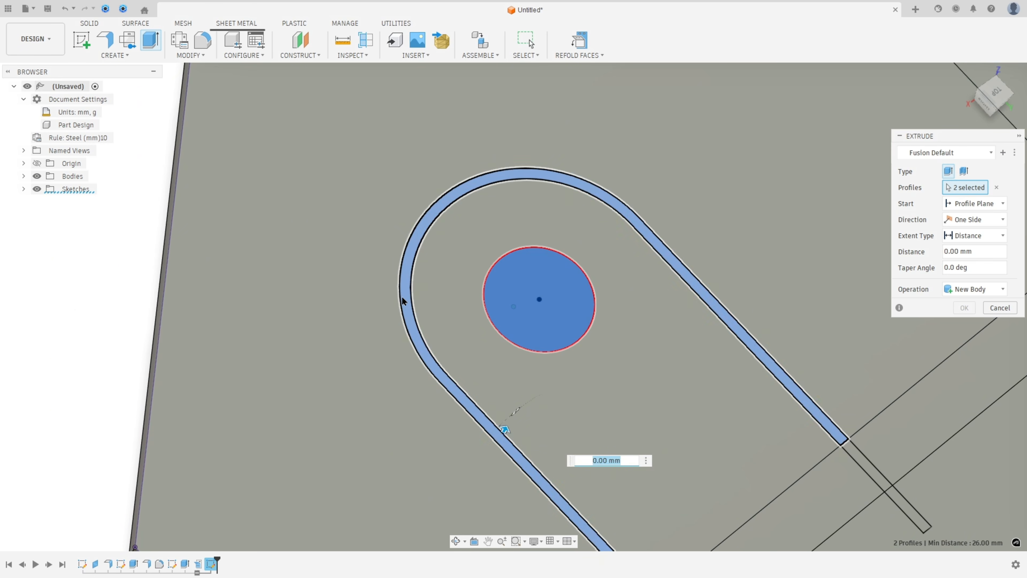
scroll(404, 296, "down", 3)
middle_click_drag(408, 296, 698, 247, "shift")
scroll(667, 372, "up", 4)
scroll(669, 364, "up", 2)
left_click(674, 345)
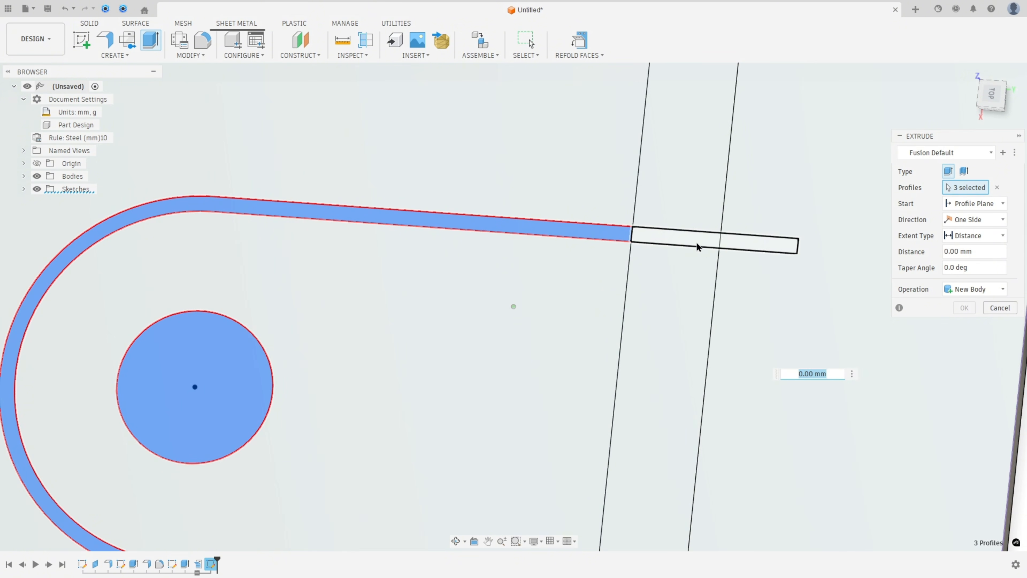
left_click(699, 247)
scroll(704, 239, "down", 3)
middle_click_drag(680, 287, 988, 235, "shift")
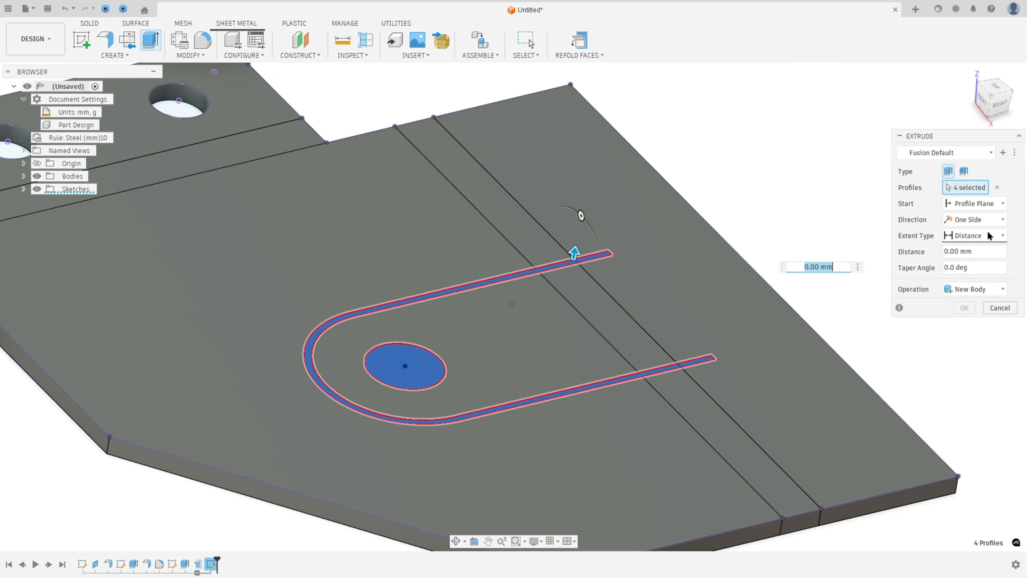
left_click(988, 235)
left_click(950, 275)
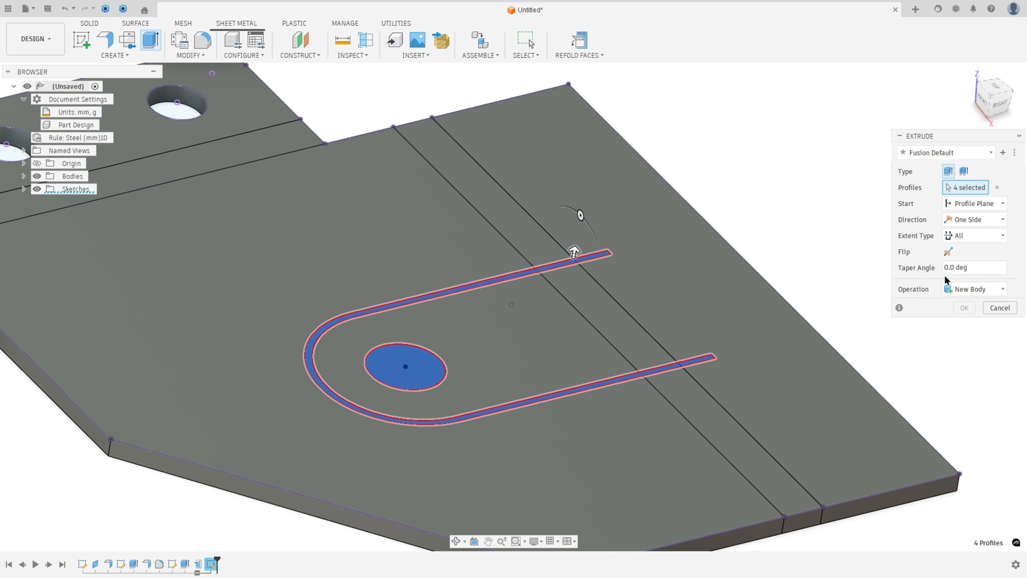
left_click(948, 251)
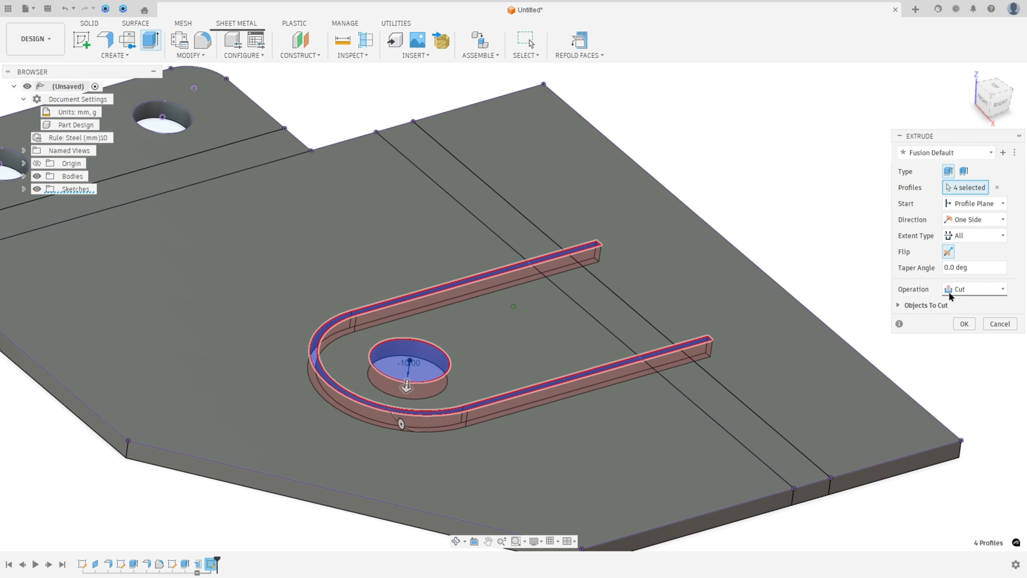
left_click(964, 323)
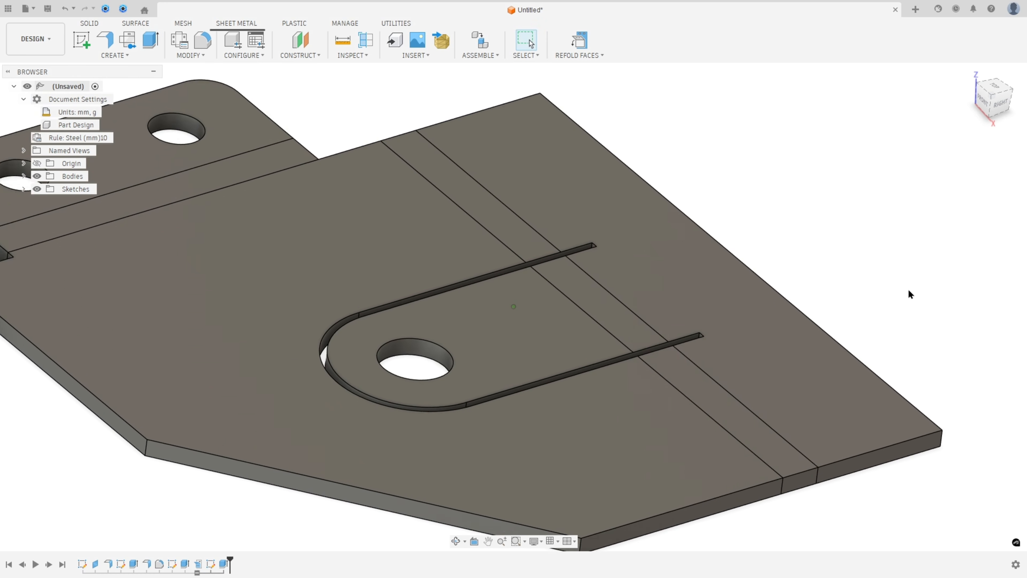
Refold the unfolded faces of the sheet metal plate.
middle_click_drag(908, 289, 855, 270, "shift")
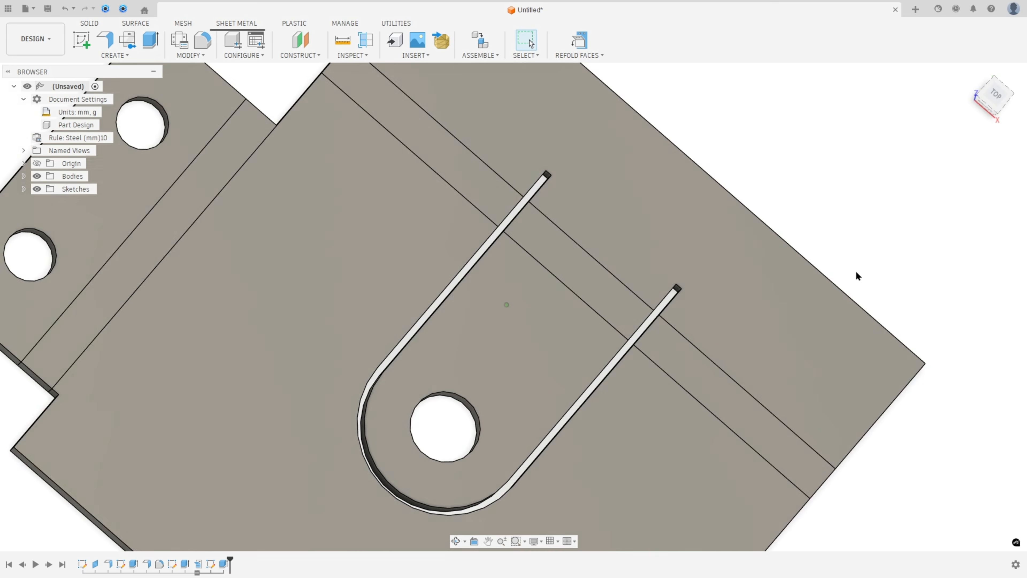
key("F6")
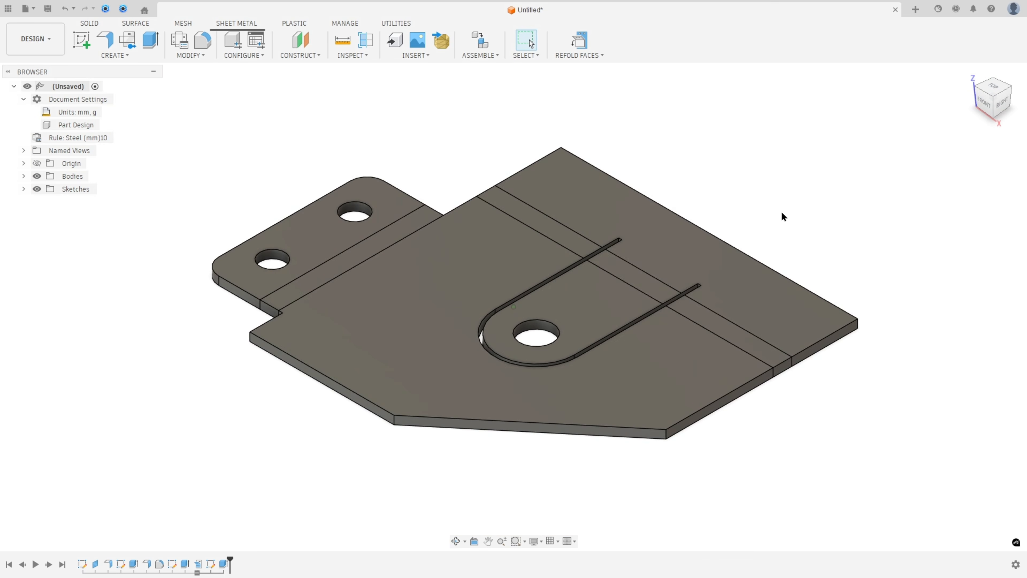
left_click(580, 42)
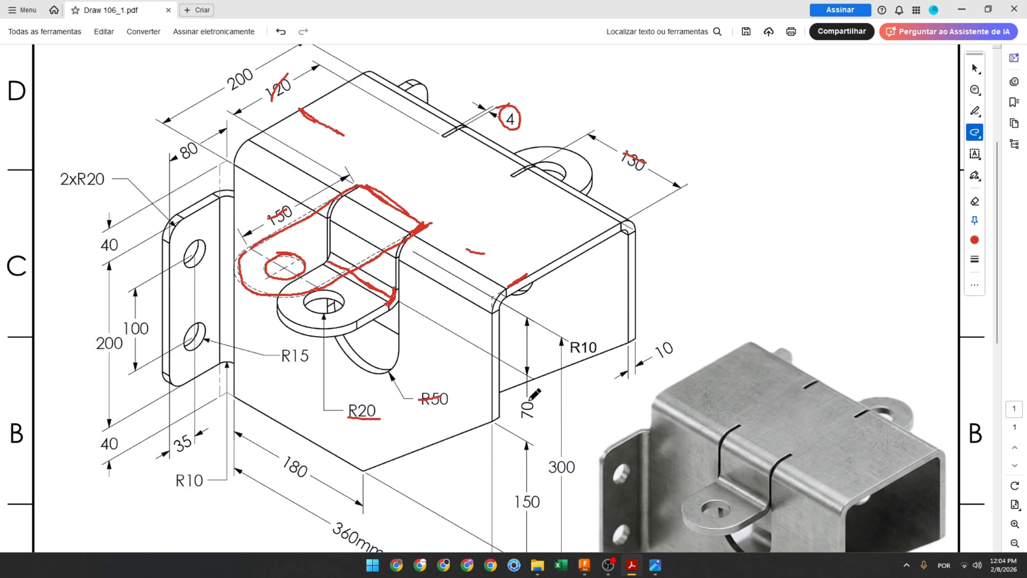
Switch to Autodesk Fusion and start a sketch on the tab's front face.
left_click(585, 567)
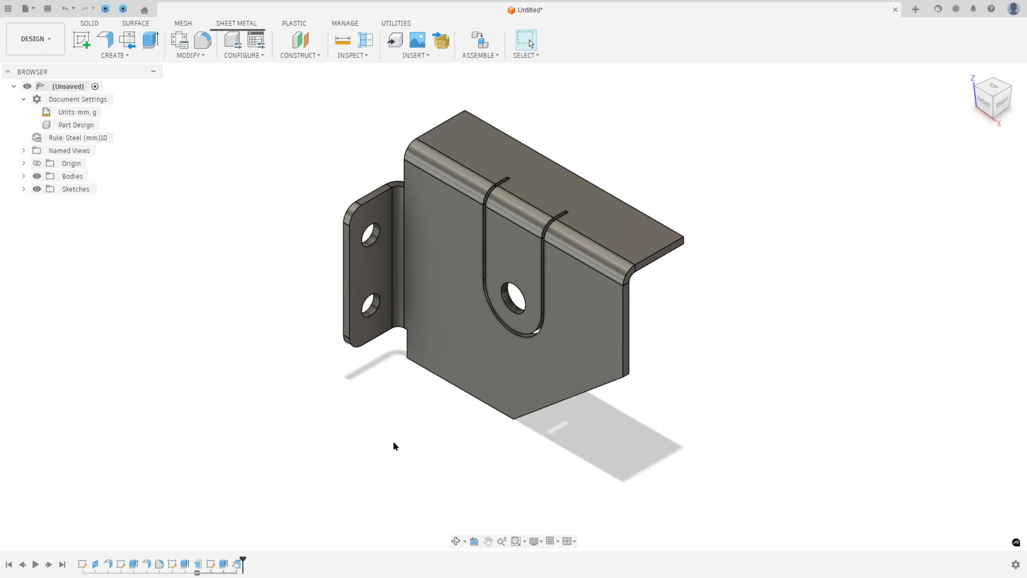
left_click(82, 39)
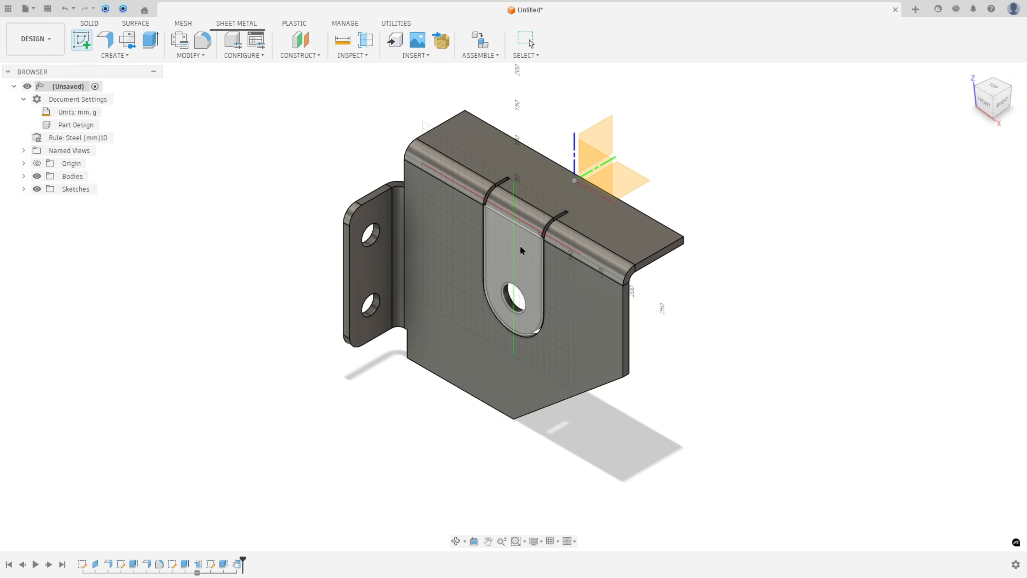
left_click(515, 251)
scroll(534, 423, "up", 4)
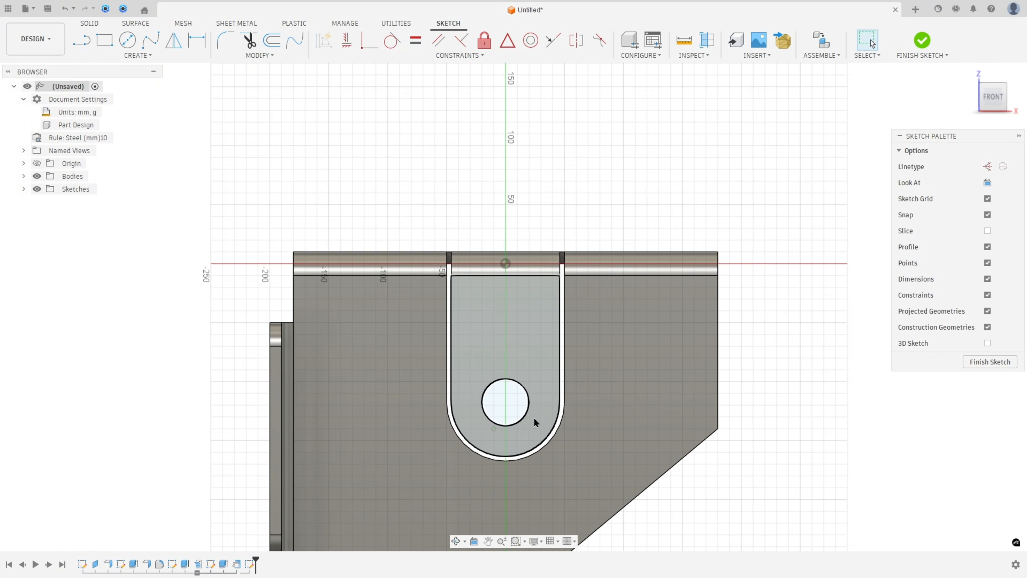
Project the tab's front face and the plate's top face into the sketch, filtering for specified entities.
left_click(127, 56)
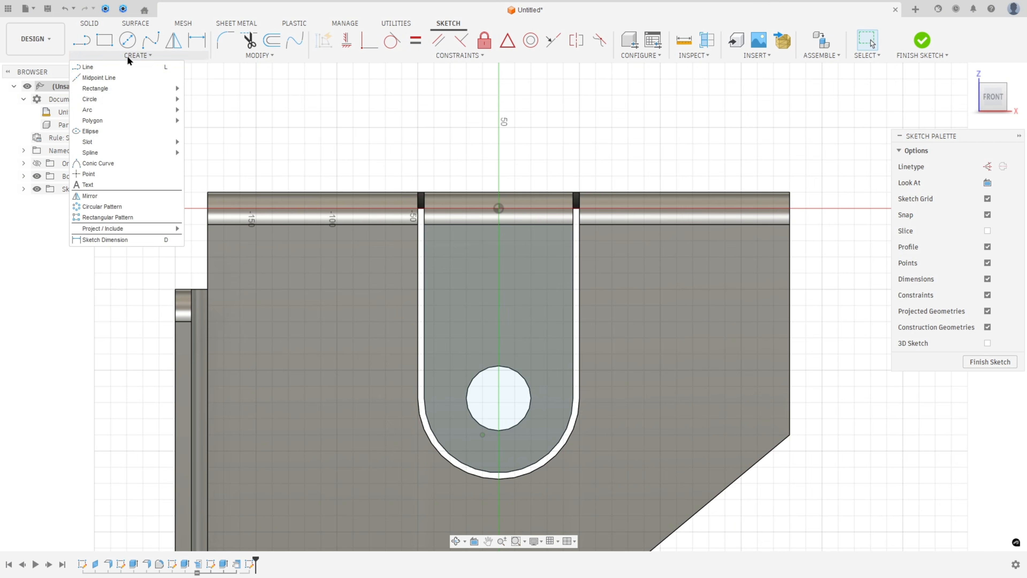
mouse_move(114, 229)
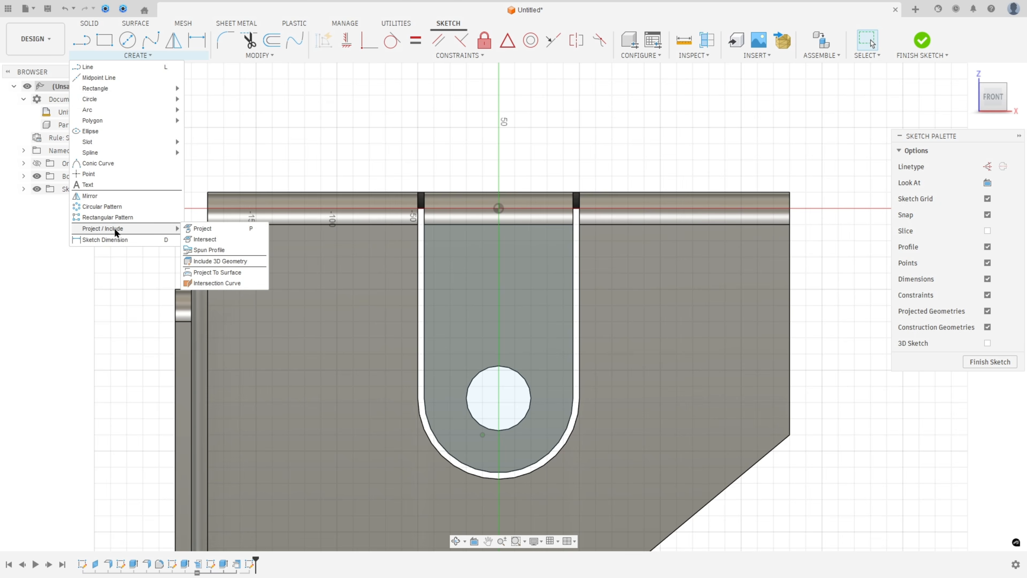
left_click(201, 228)
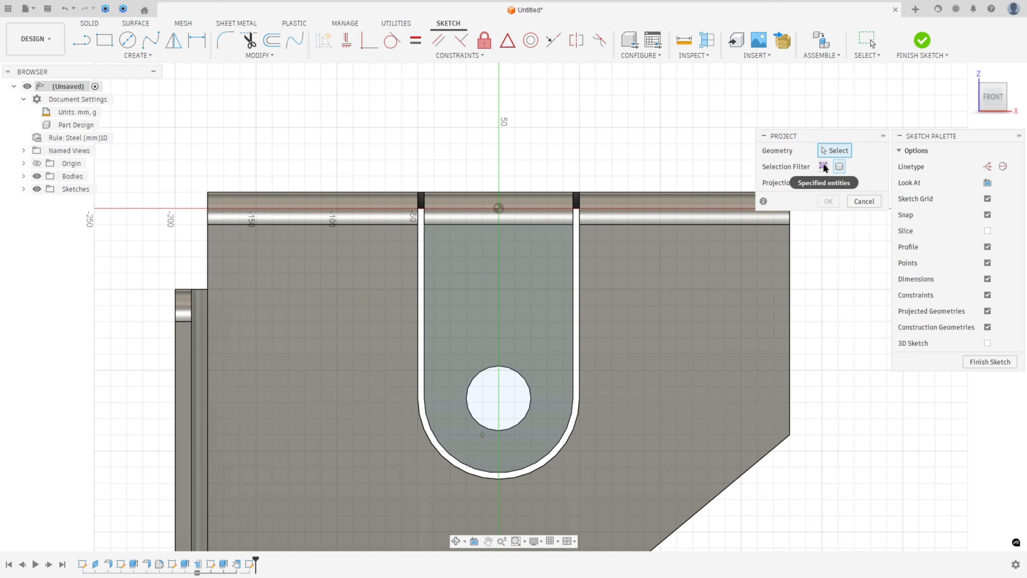
left_click(511, 301)
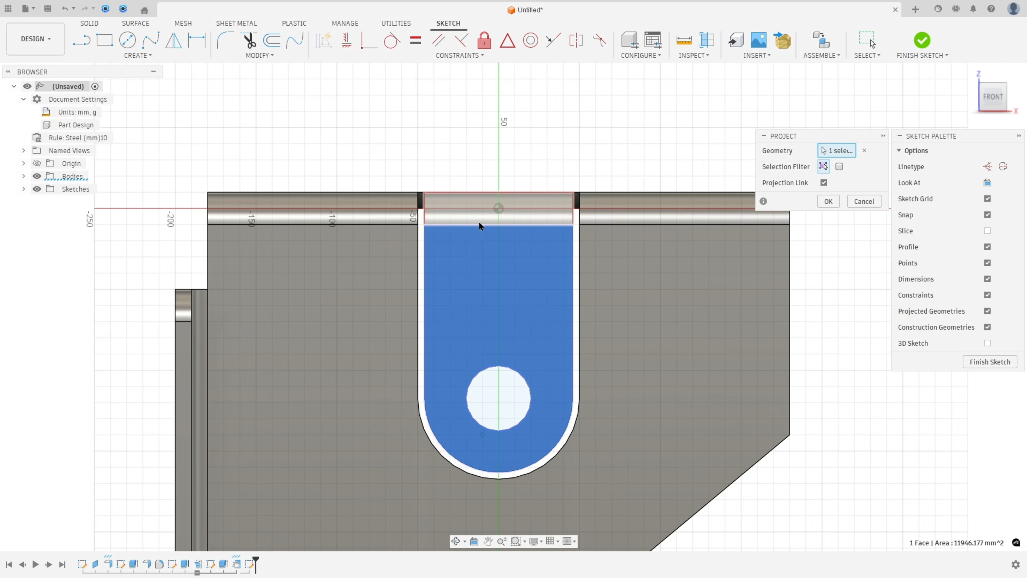
middle_click_drag(509, 144, 493, 200, "shift")
left_click(493, 200)
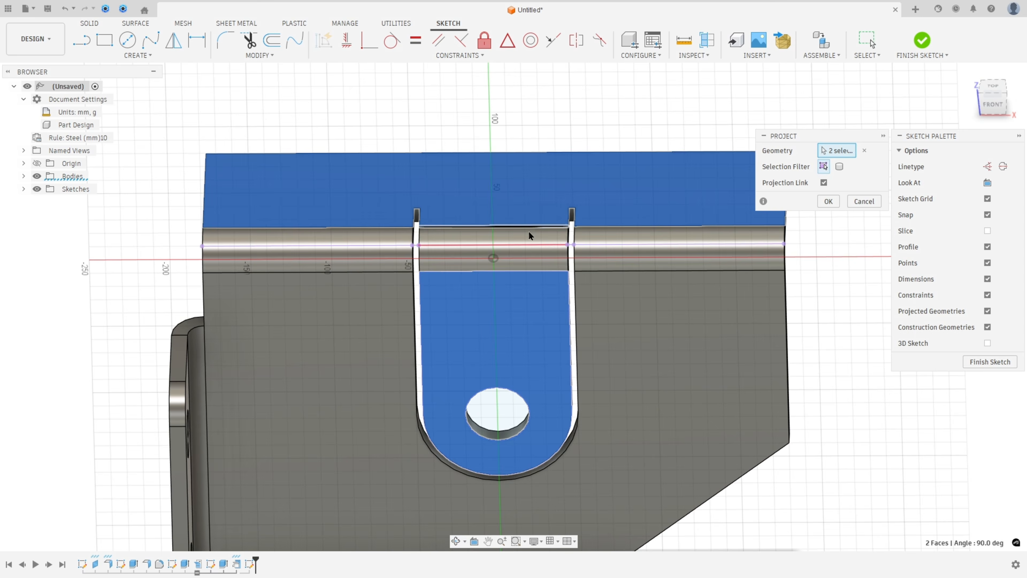
left_click(827, 200)
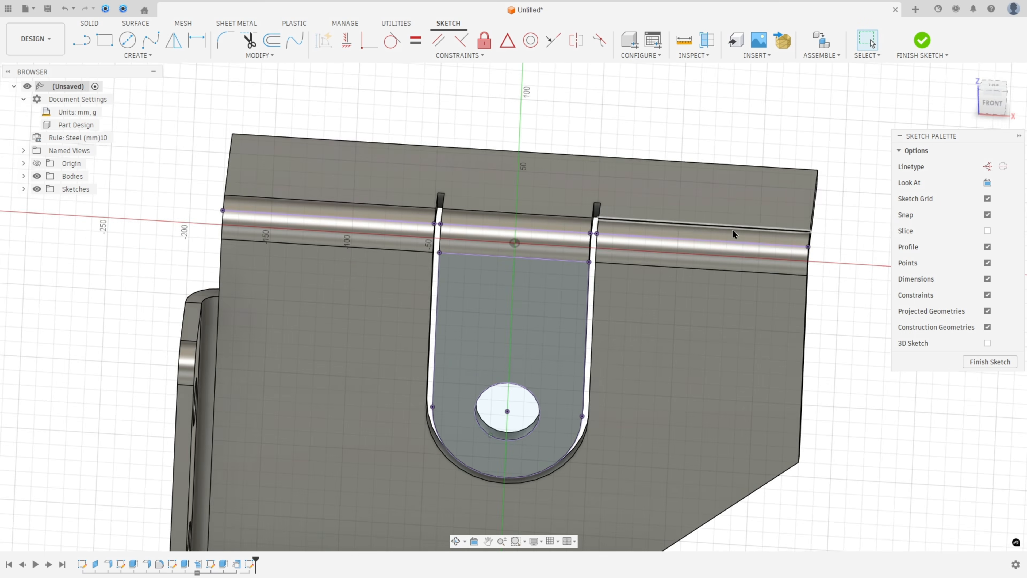
Hide the bodies and draw a horizontal line across the tab's full width, about 90 mm below the projected top line.
left_click(37, 176)
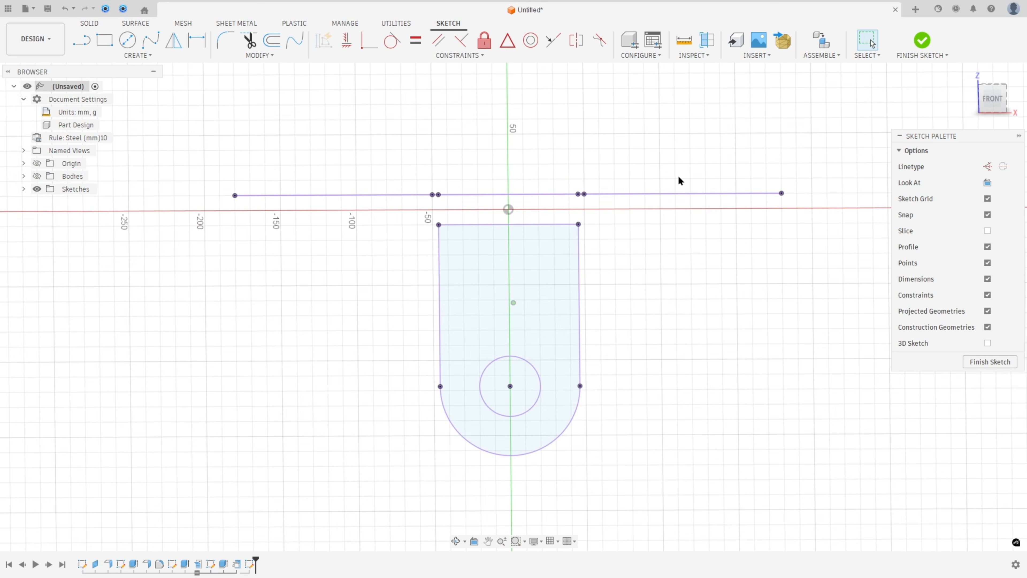
left_click(991, 97)
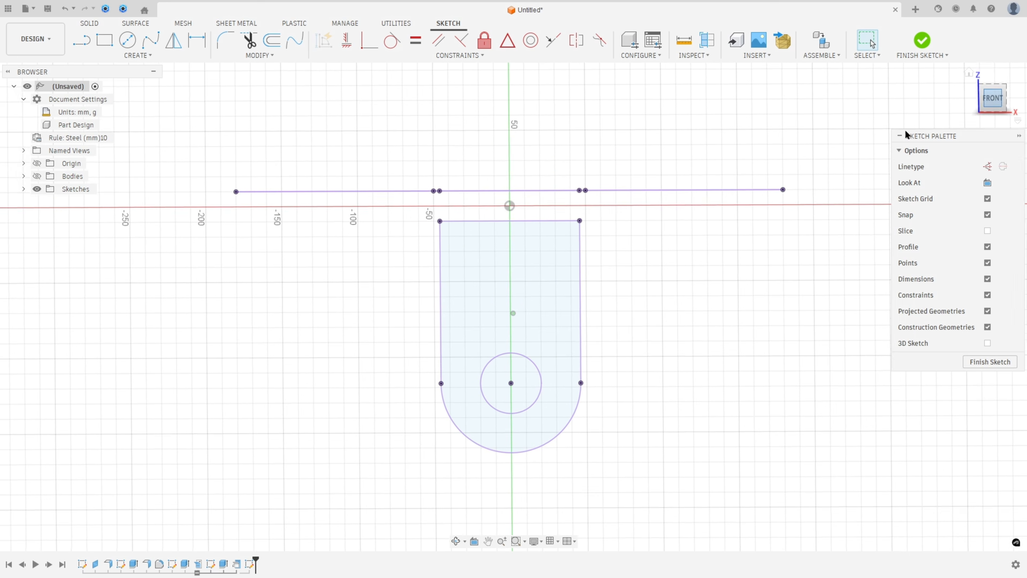
left_click(86, 42)
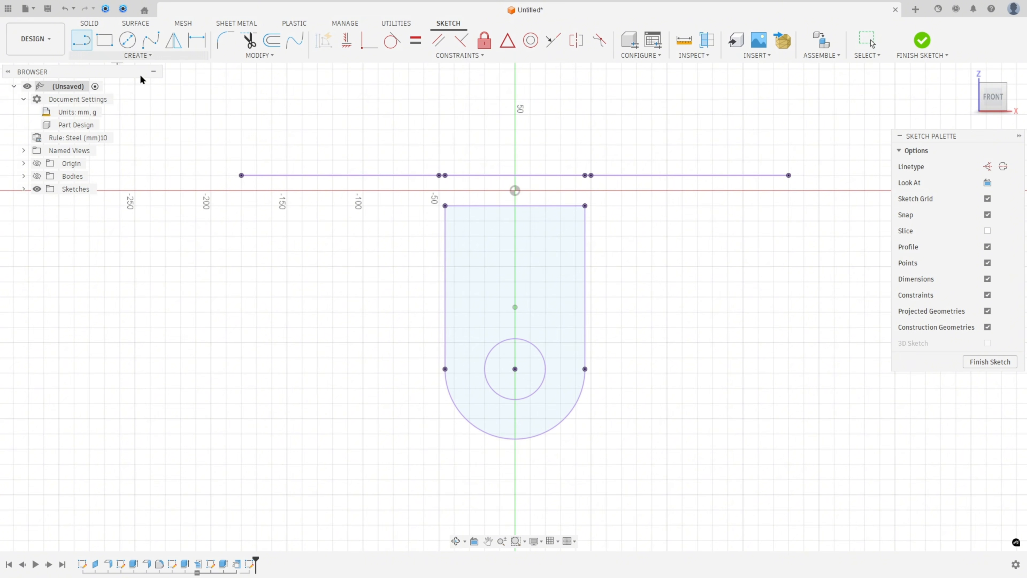
left_click(446, 312)
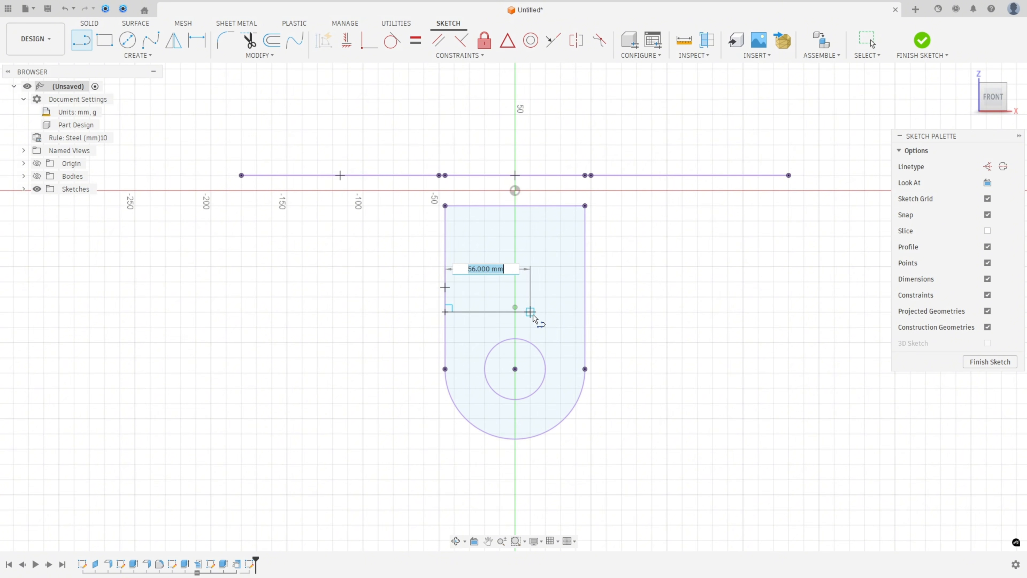
left_click(585, 311)
Set the distance from the projected top line to the bend line to 70 mm, finish the sketch and show the bodies.
left_click(197, 39)
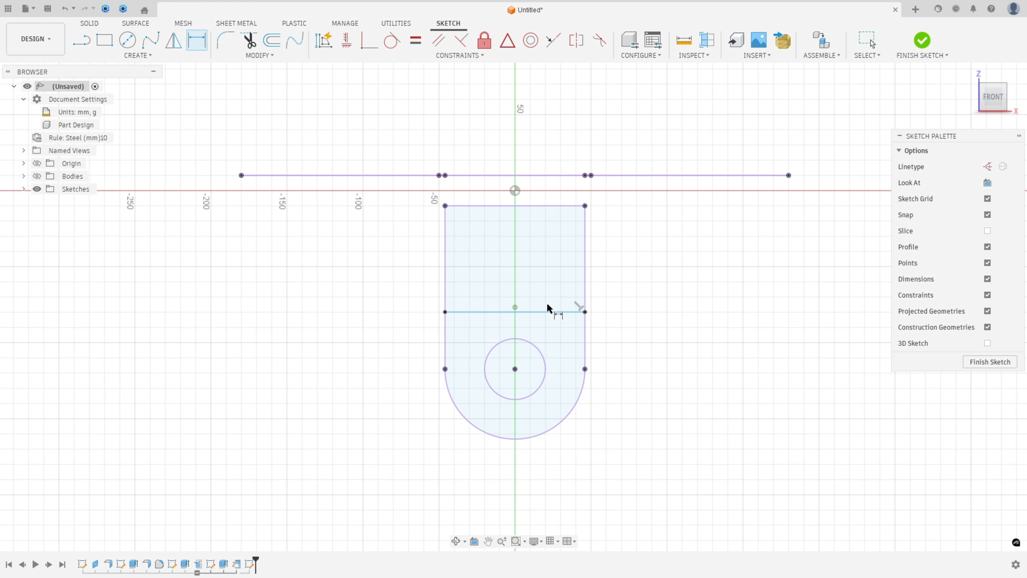
left_click(548, 314)
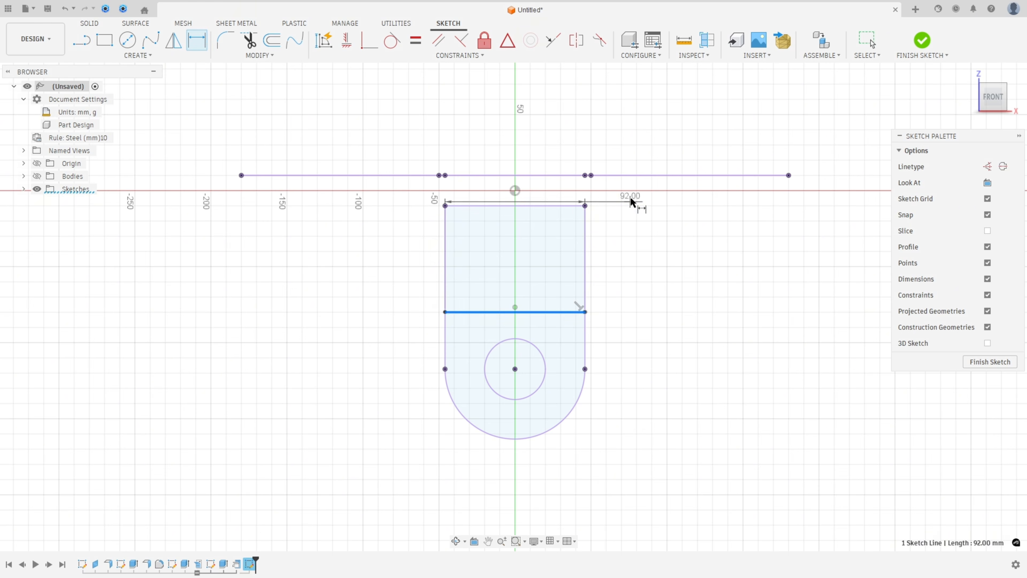
left_click(565, 176)
left_click(712, 259)
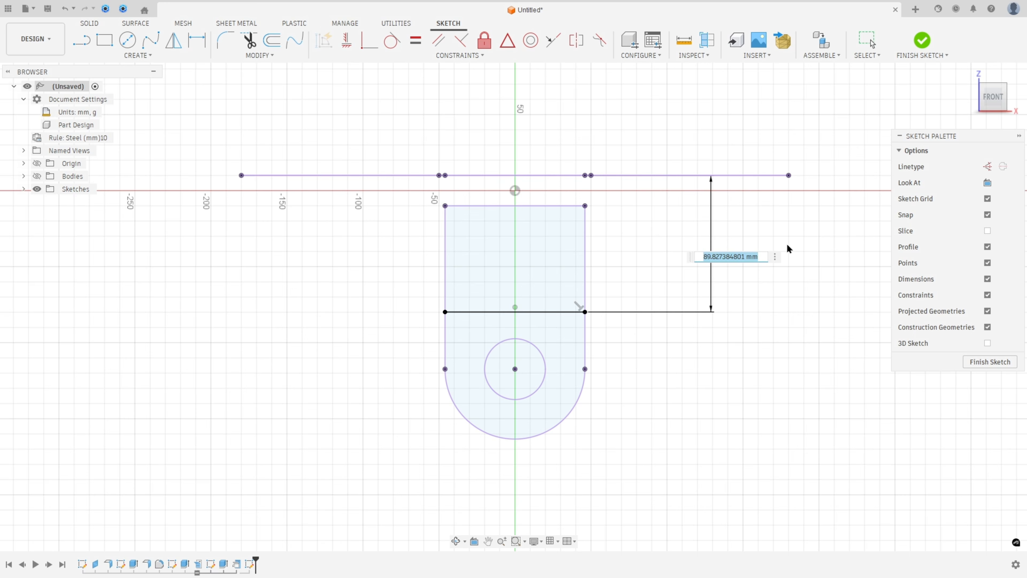
type("70")
key("Return")
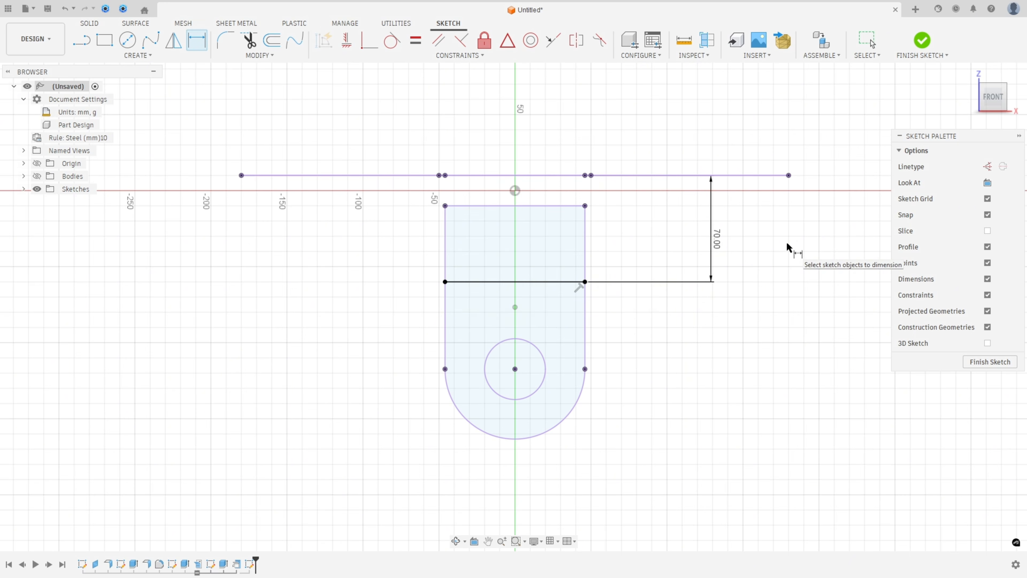
left_click(903, 47)
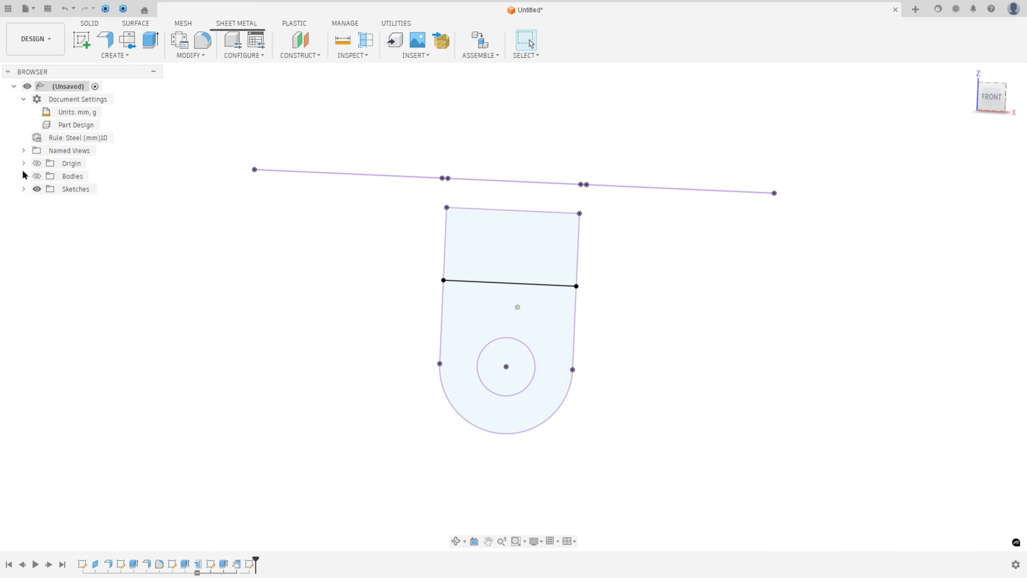
left_click(37, 176)
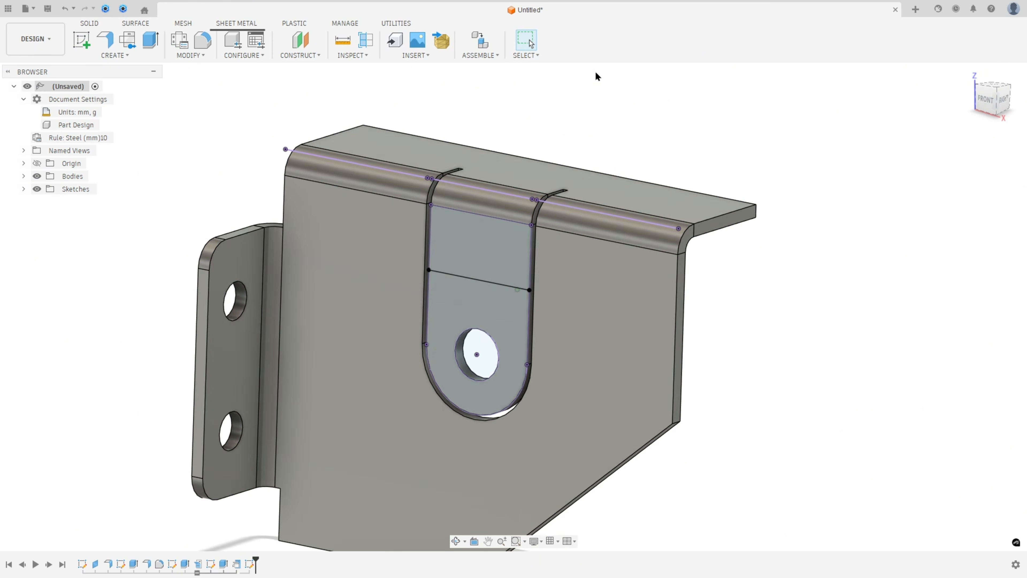
Start a 90-degree bend with the tab's upper portion as the stationary side and the sketched line as the bend line.
left_click(113, 56)
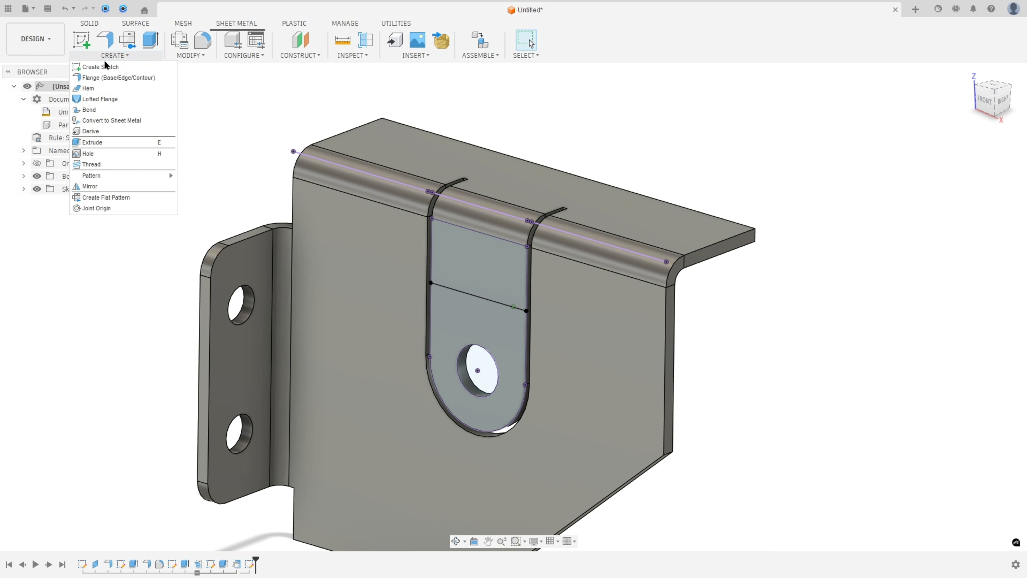
left_click(89, 110)
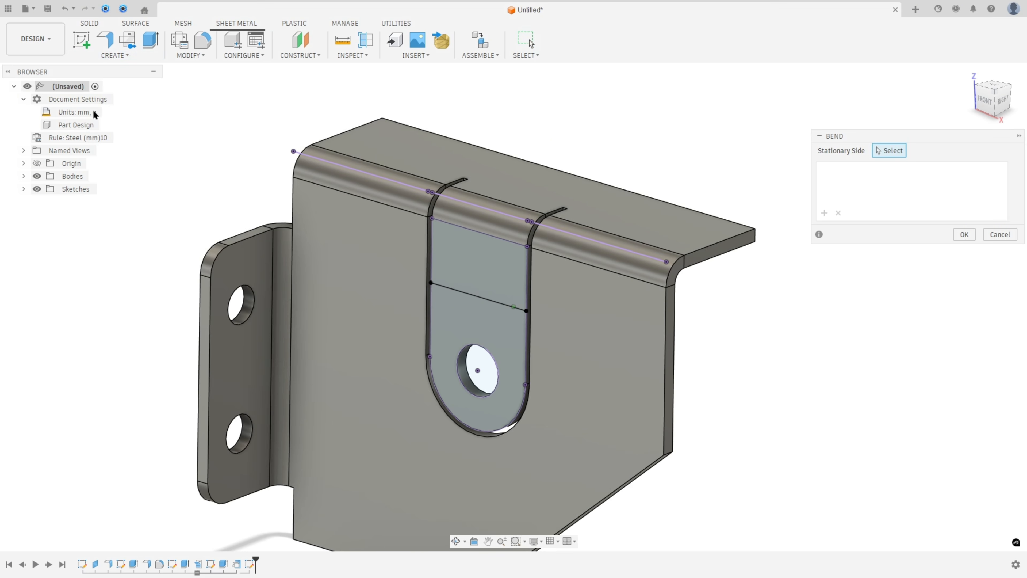
scroll(360, 133, "up", 3)
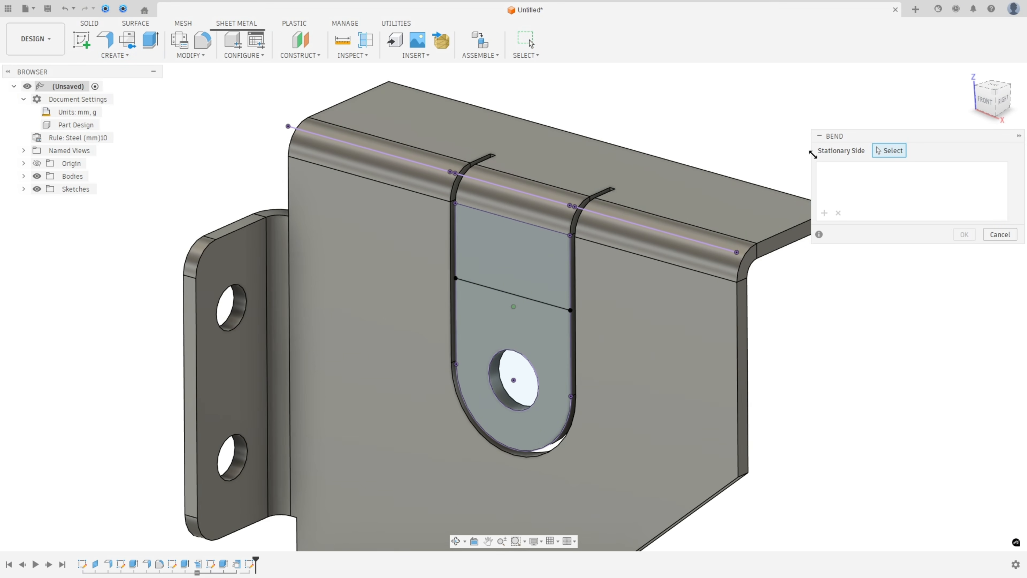
scroll(519, 239, "up", 3)
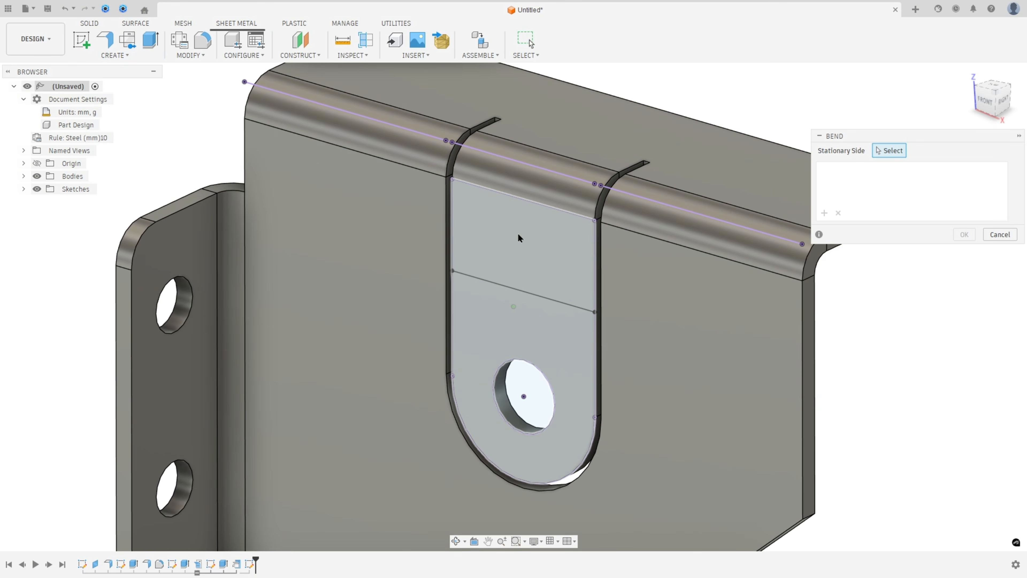
left_click(518, 233)
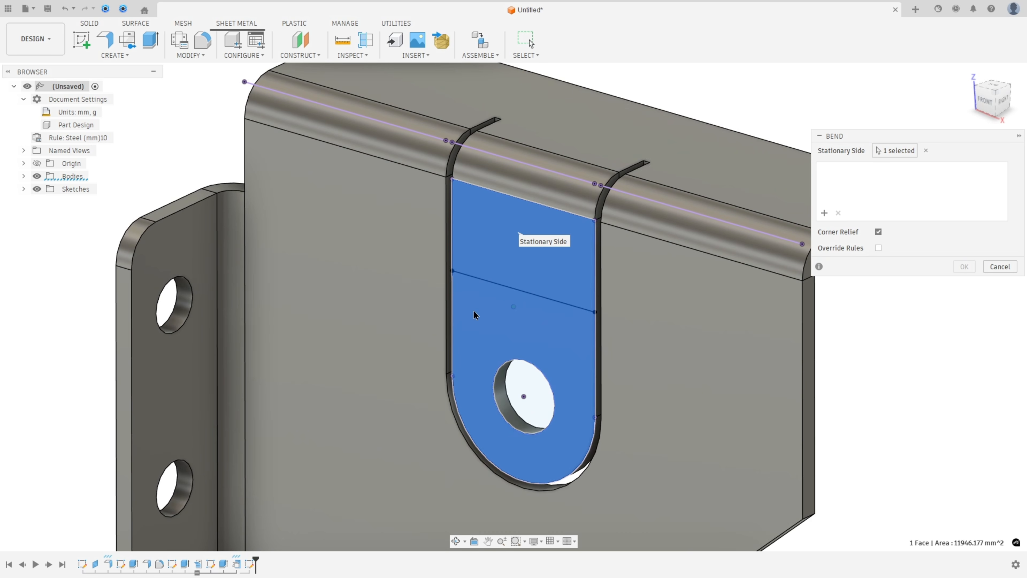
left_click(494, 283)
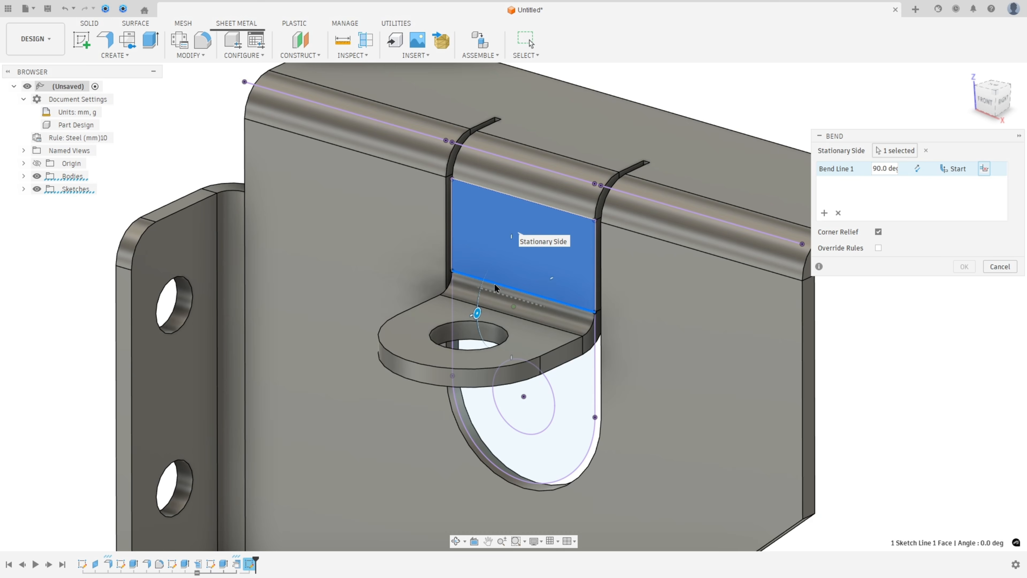
Set the bend line position to Center and complete the tab's bend.
middle_click_drag(479, 346, 486, 325, "shift")
middle_click_drag(674, 272, 677, 282, "shift")
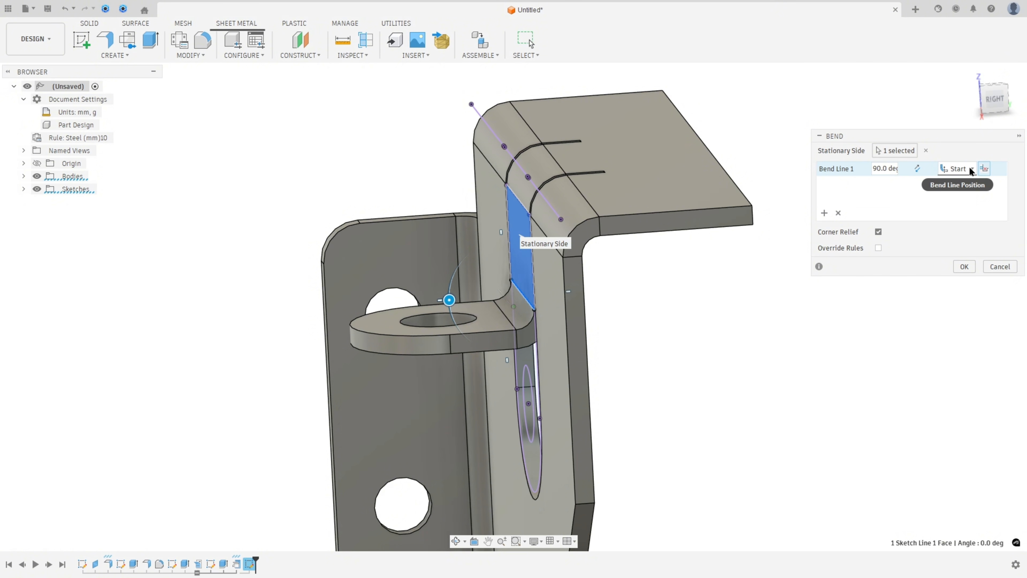
left_click(971, 169)
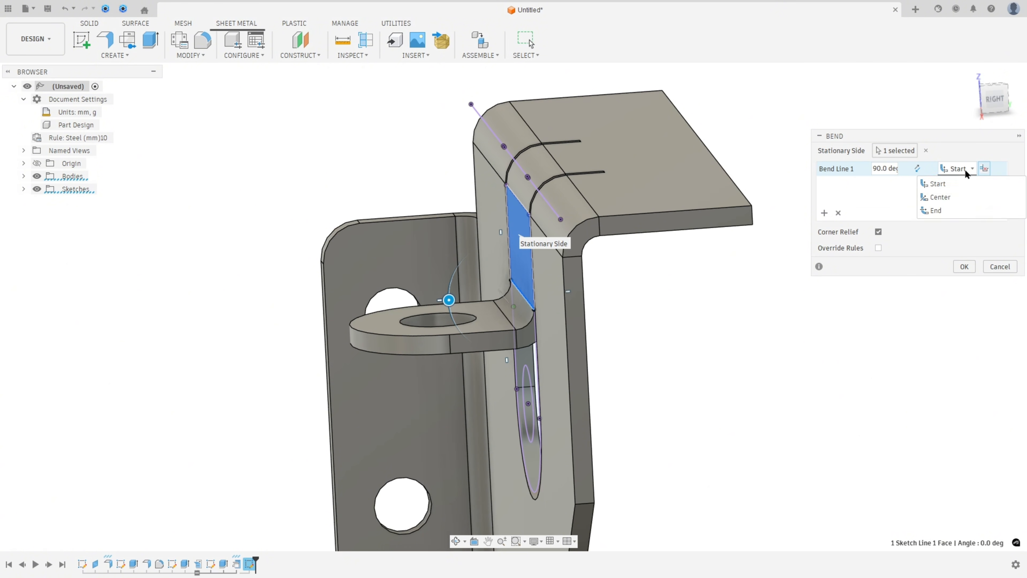
left_click(943, 198)
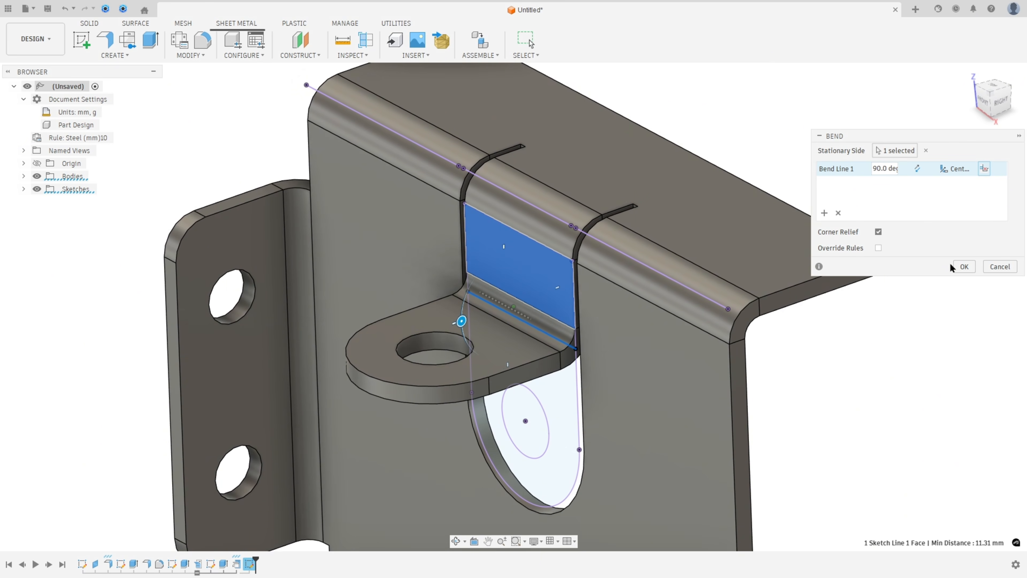
left_click(965, 266)
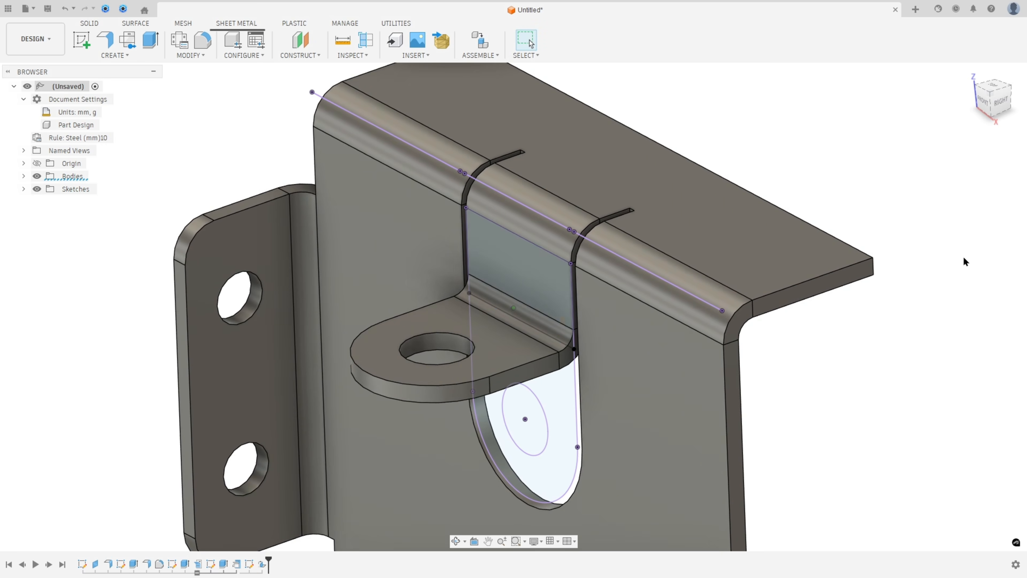
Hide the bend line sketch.
left_click(23, 189)
left_click(43, 252)
left_click(24, 189)
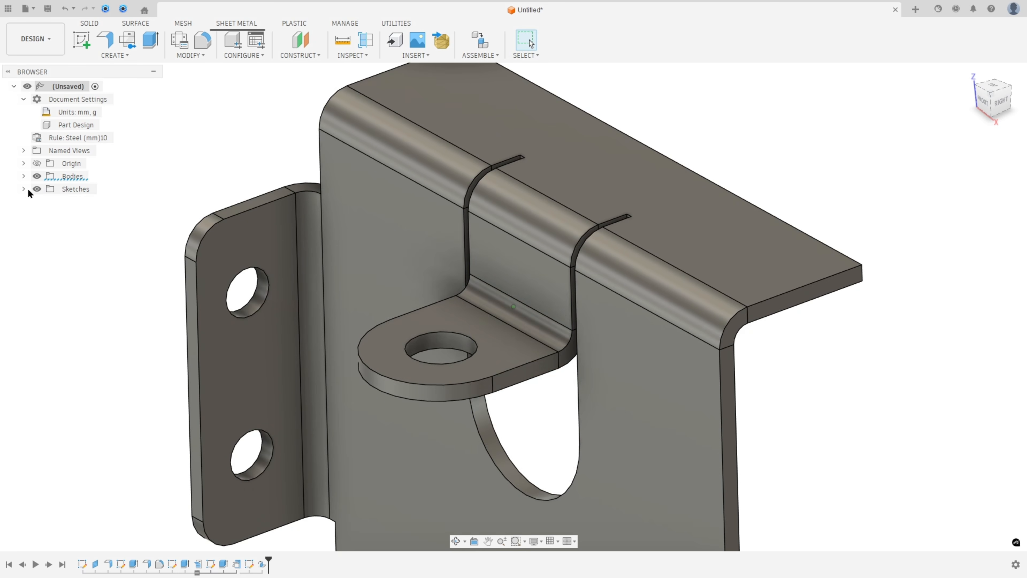
scroll(174, 161, "down", 5)
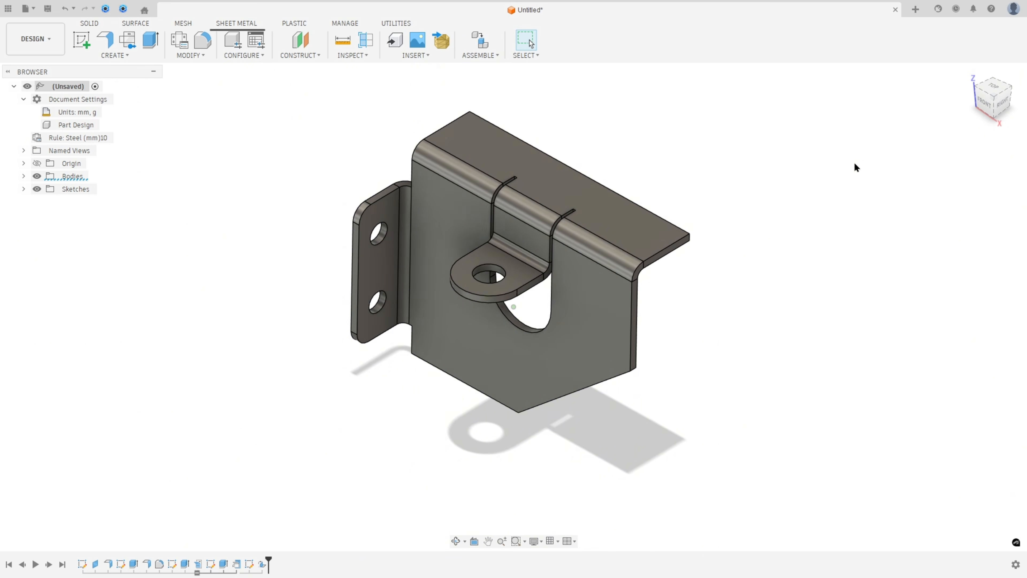
Mirror the whole sheet metal body about the vertical origin plane parallel to the front plate, using the Join operation.
middle_click_drag(853, 162, 843, 167, "shift")
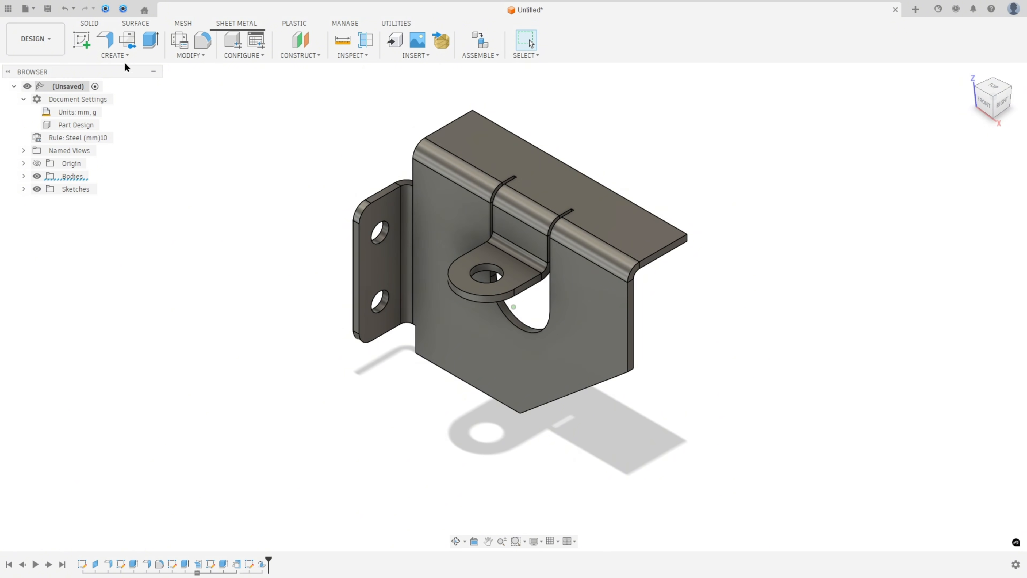
left_click(115, 55)
left_click(89, 187)
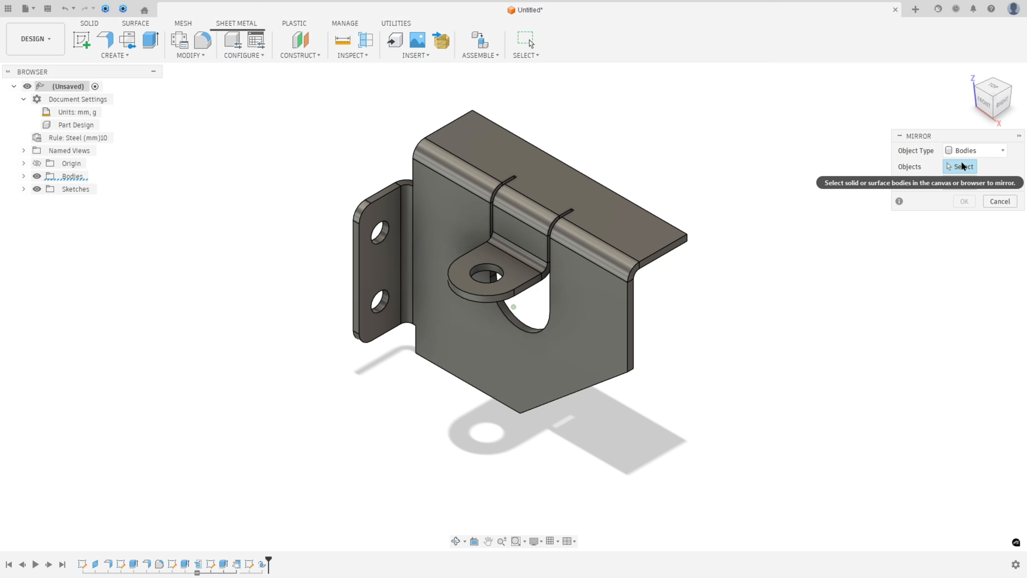
left_click(560, 187)
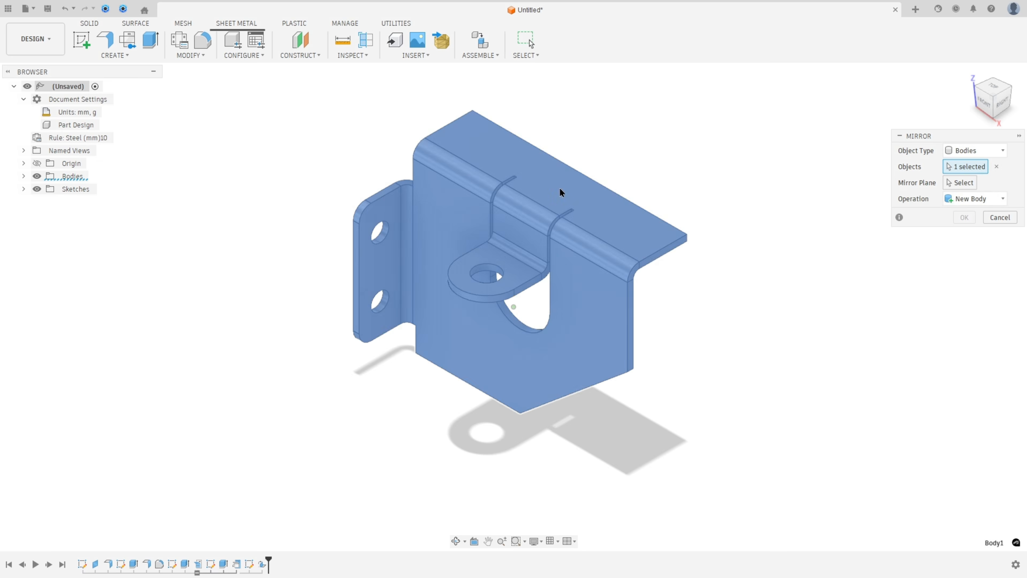
left_click(954, 182)
middle_click_drag(867, 180, 539, 199, "shift")
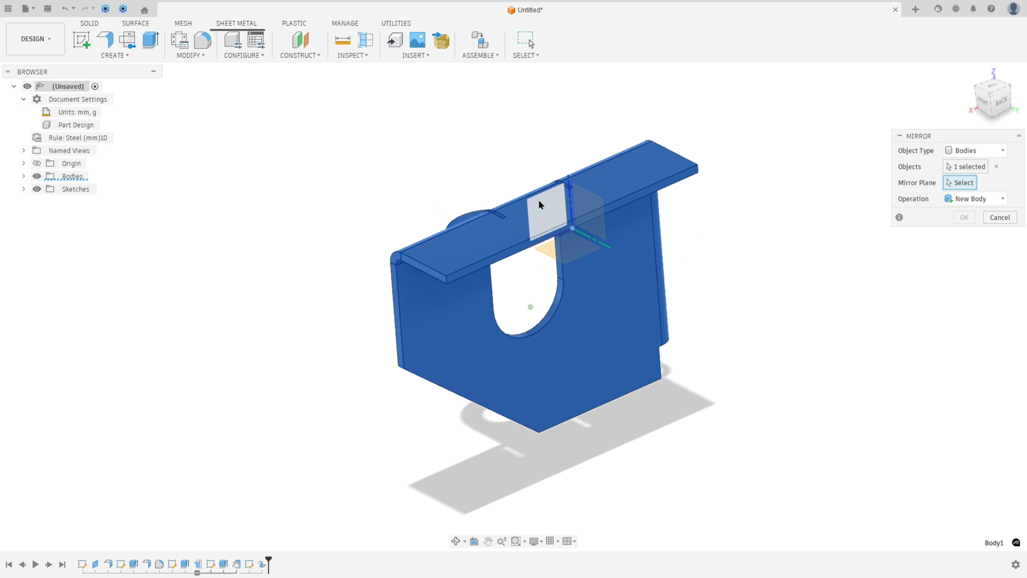
left_click(540, 201)
middle_click_drag(694, 223, 934, 201, "shift")
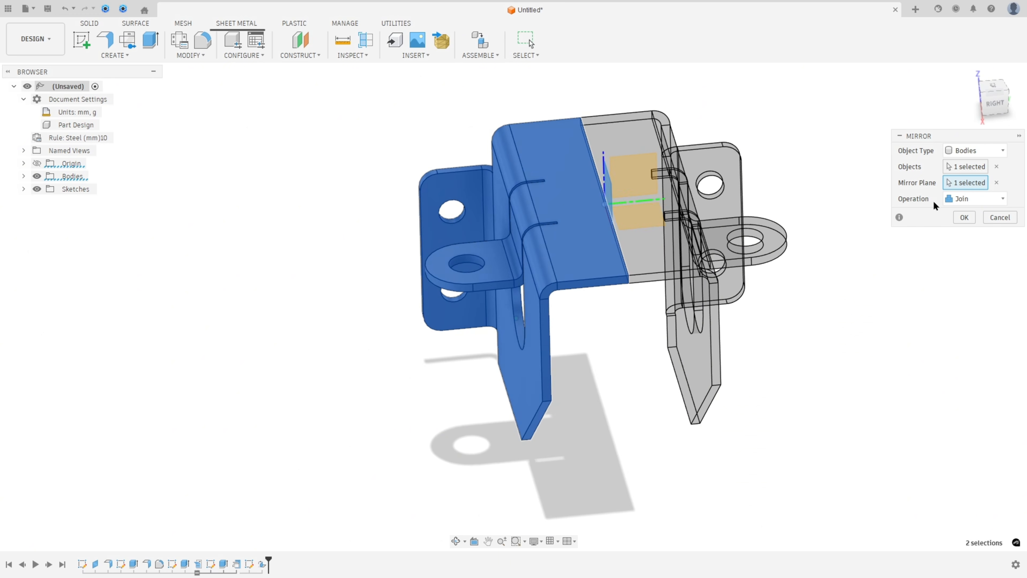
left_click(962, 217)
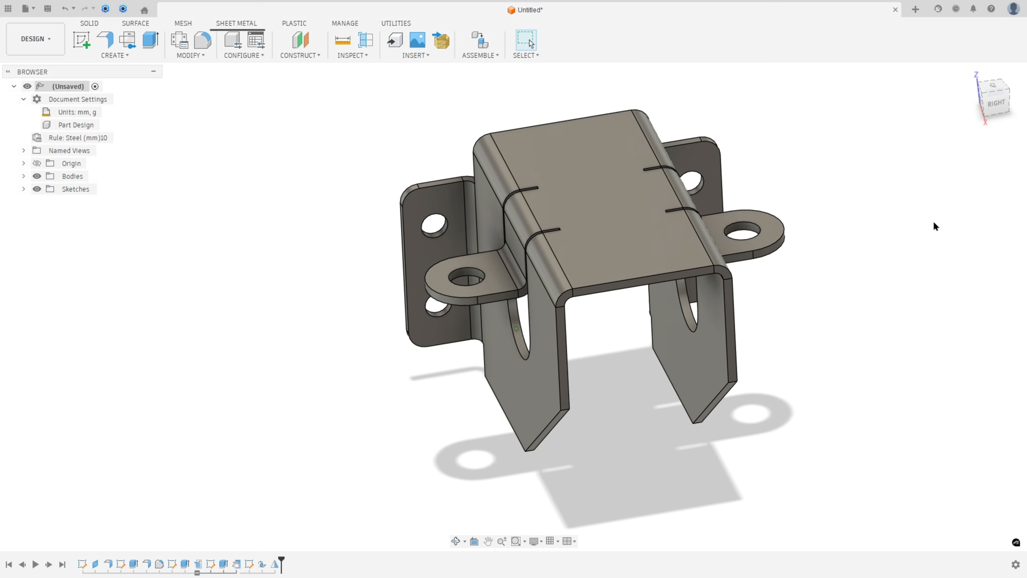